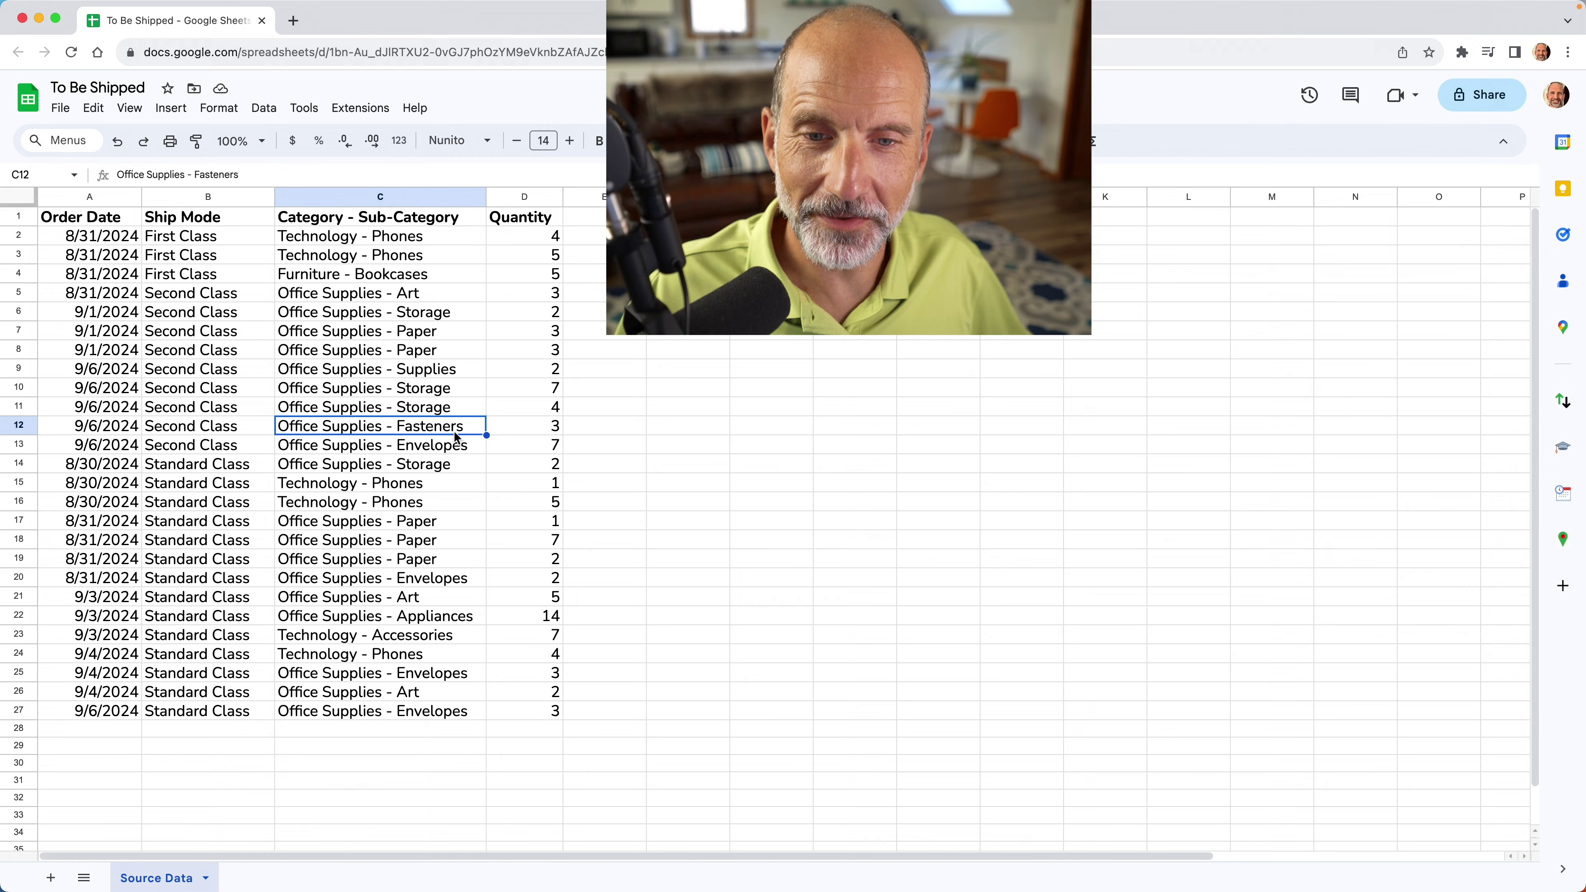
- Review the table's dates, ship modes, categories and quantities, and the empty row 28
{"action": "left_click", "coordinate": [116, 220]}
{"action": "left_click", "coordinate": [179, 220]}
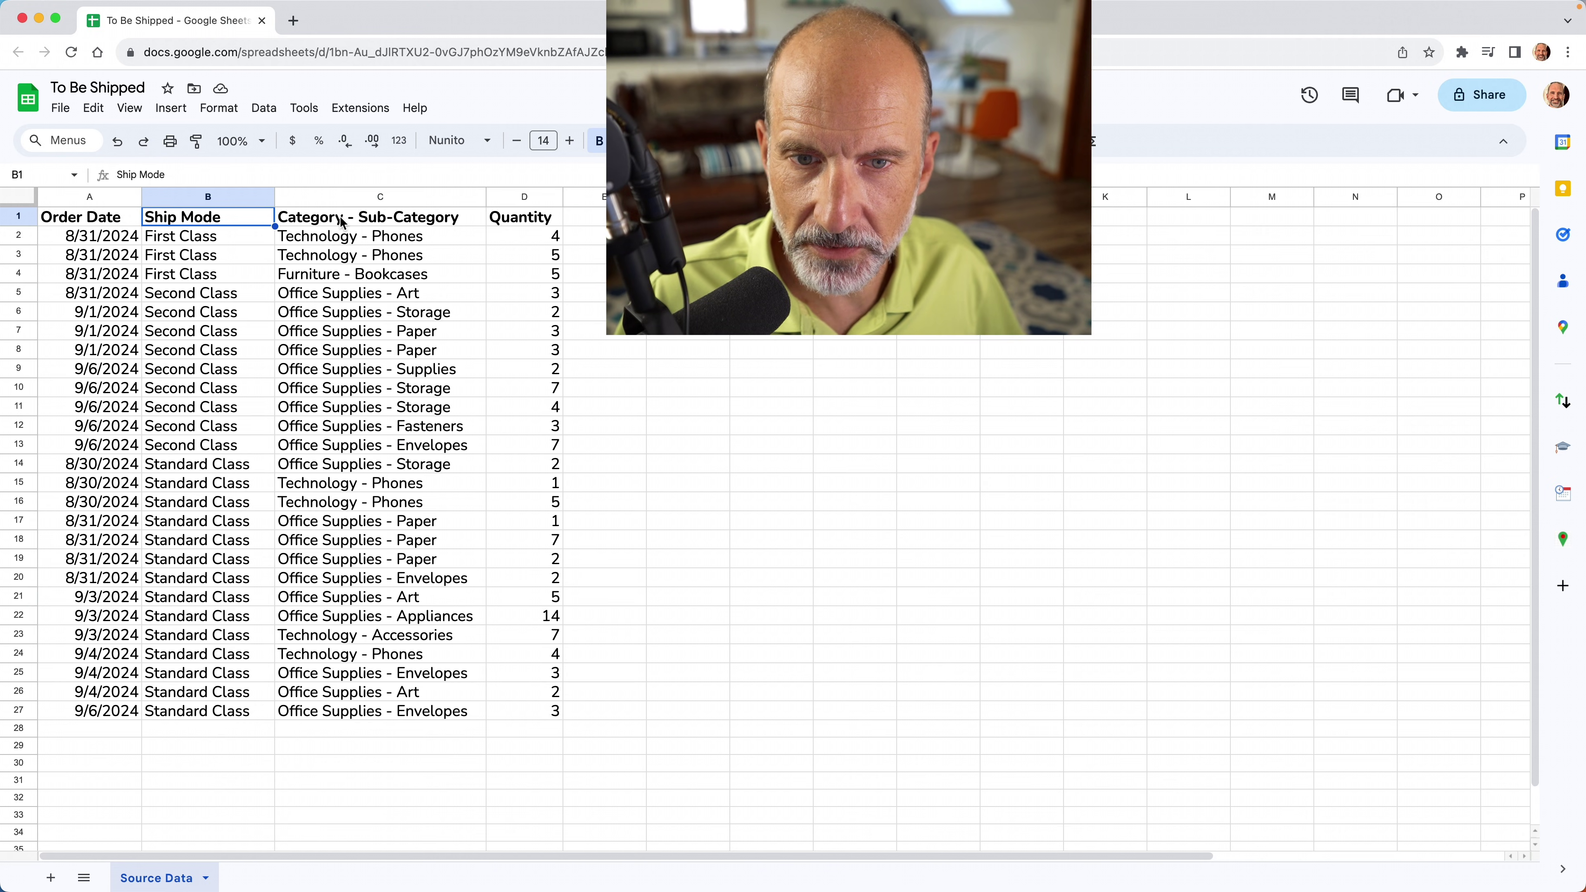
{"action": "left_click_drag", "start_coordinate": [342, 222], "coordinate": [347, 275]}
{"action": "left_click_drag", "start_coordinate": [524, 217], "coordinate": [533, 275]}
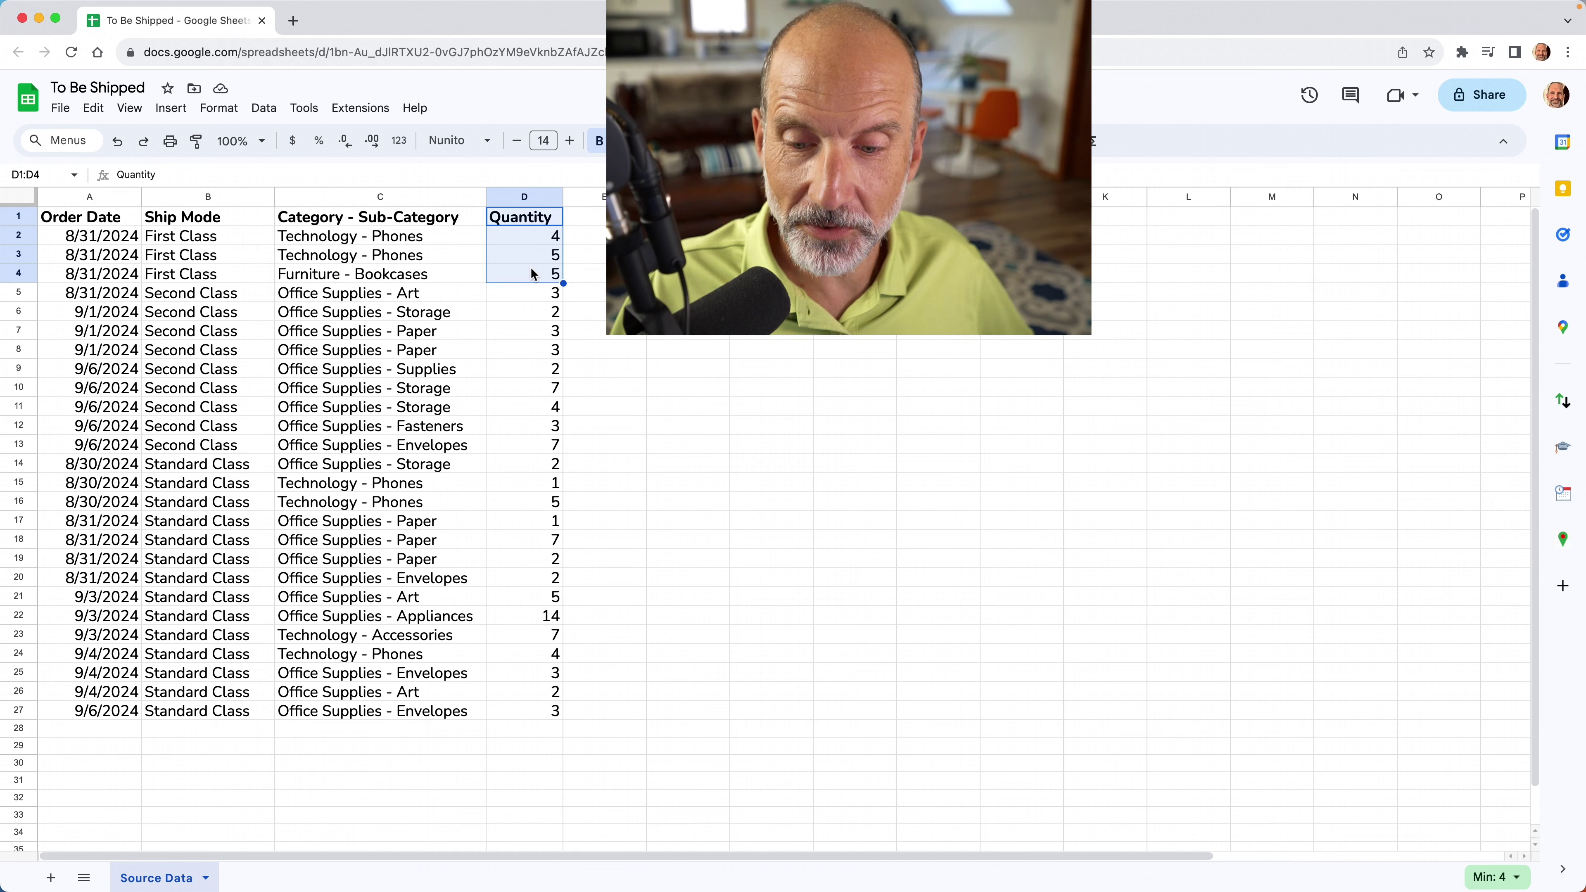
{"action": "left_click_drag", "start_coordinate": [106, 729], "coordinate": [505, 733]}
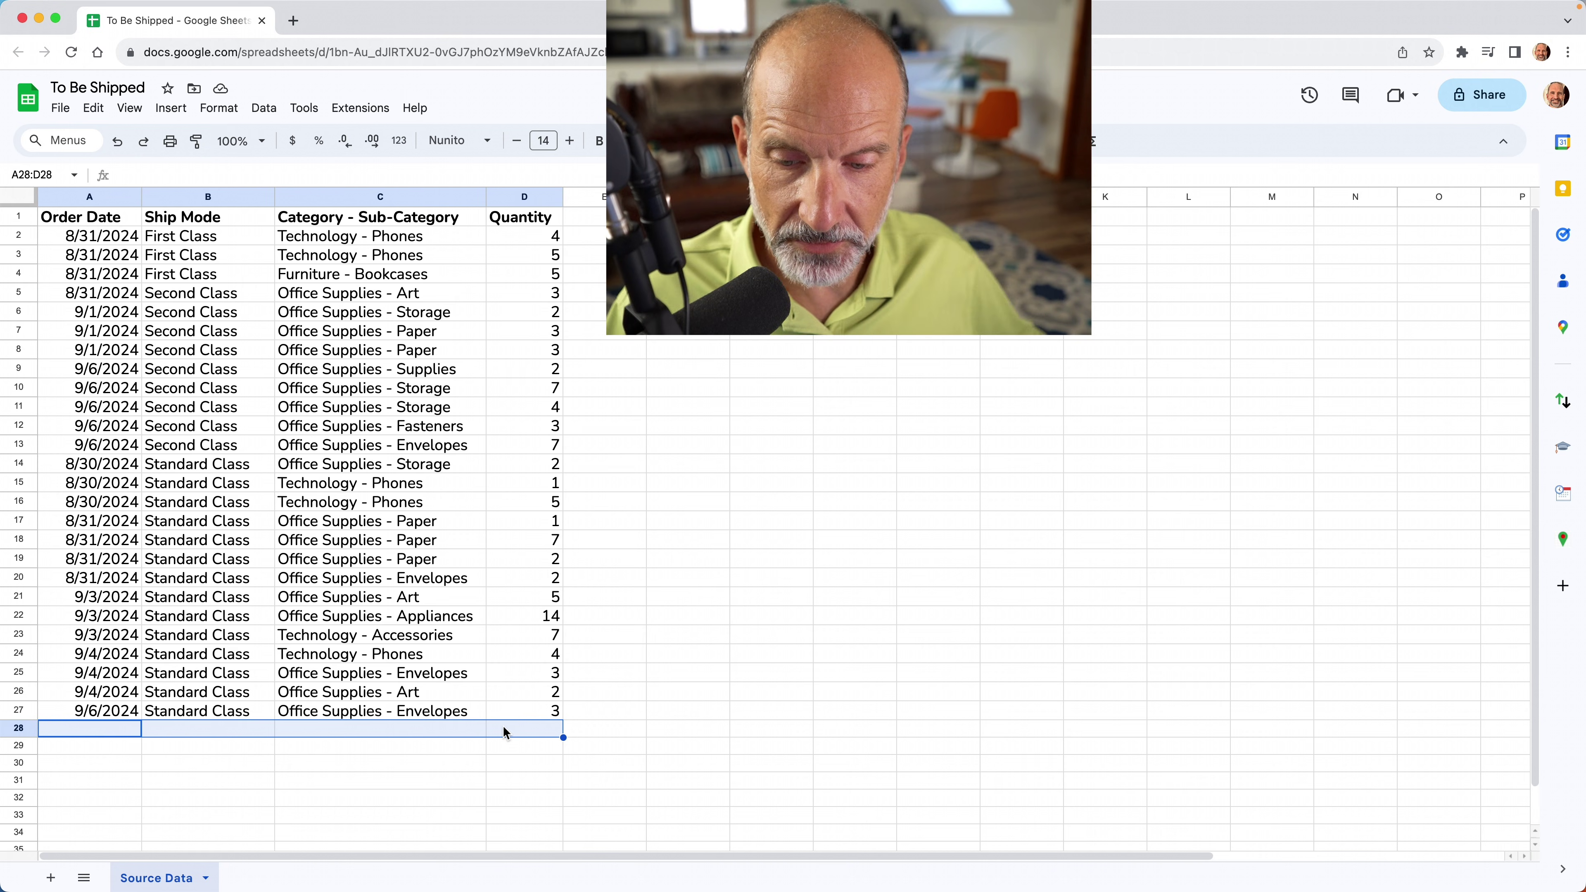
{"action": "left_click_drag", "start_coordinate": [86, 502], "coordinate": [87, 674]}
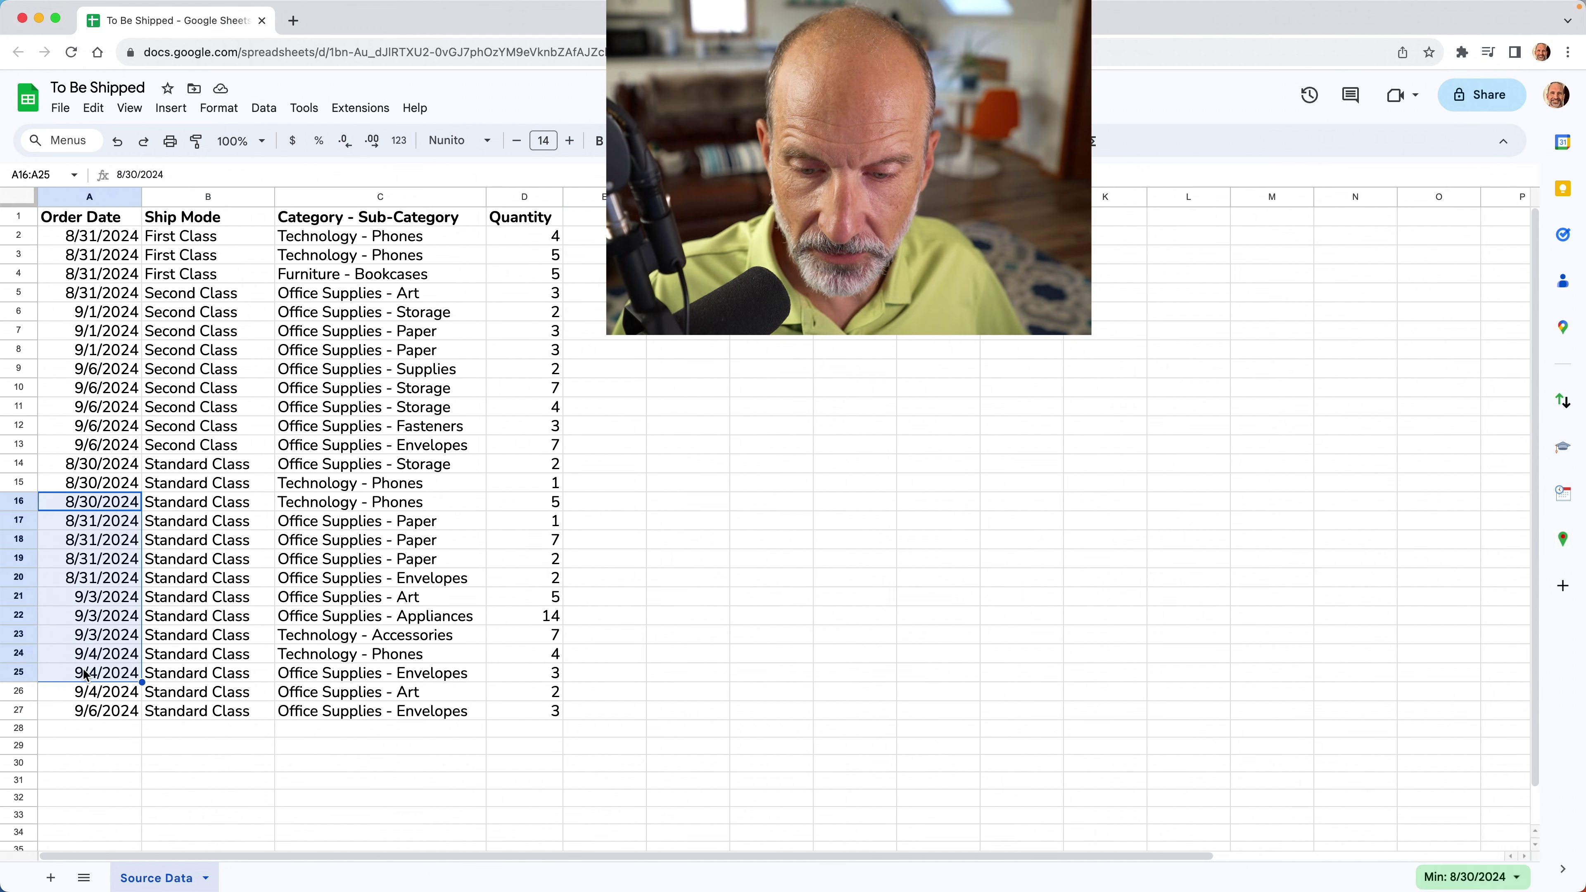
{"action": "left_click", "coordinate": [176, 730]}
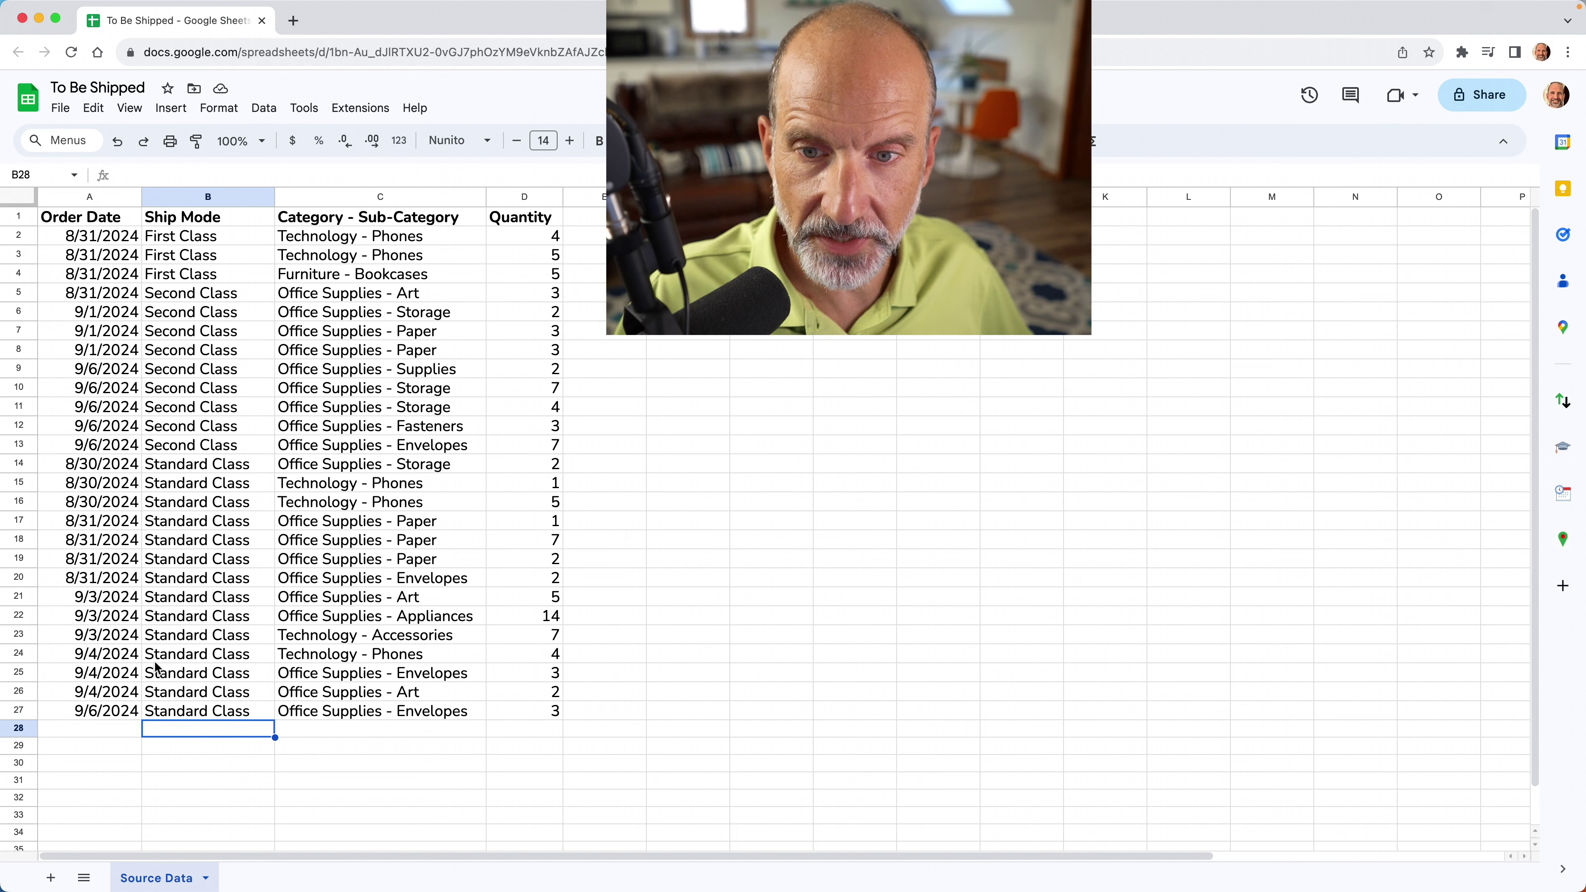
{"action": "left_click_drag", "start_coordinate": [228, 217], "coordinate": [247, 566]}
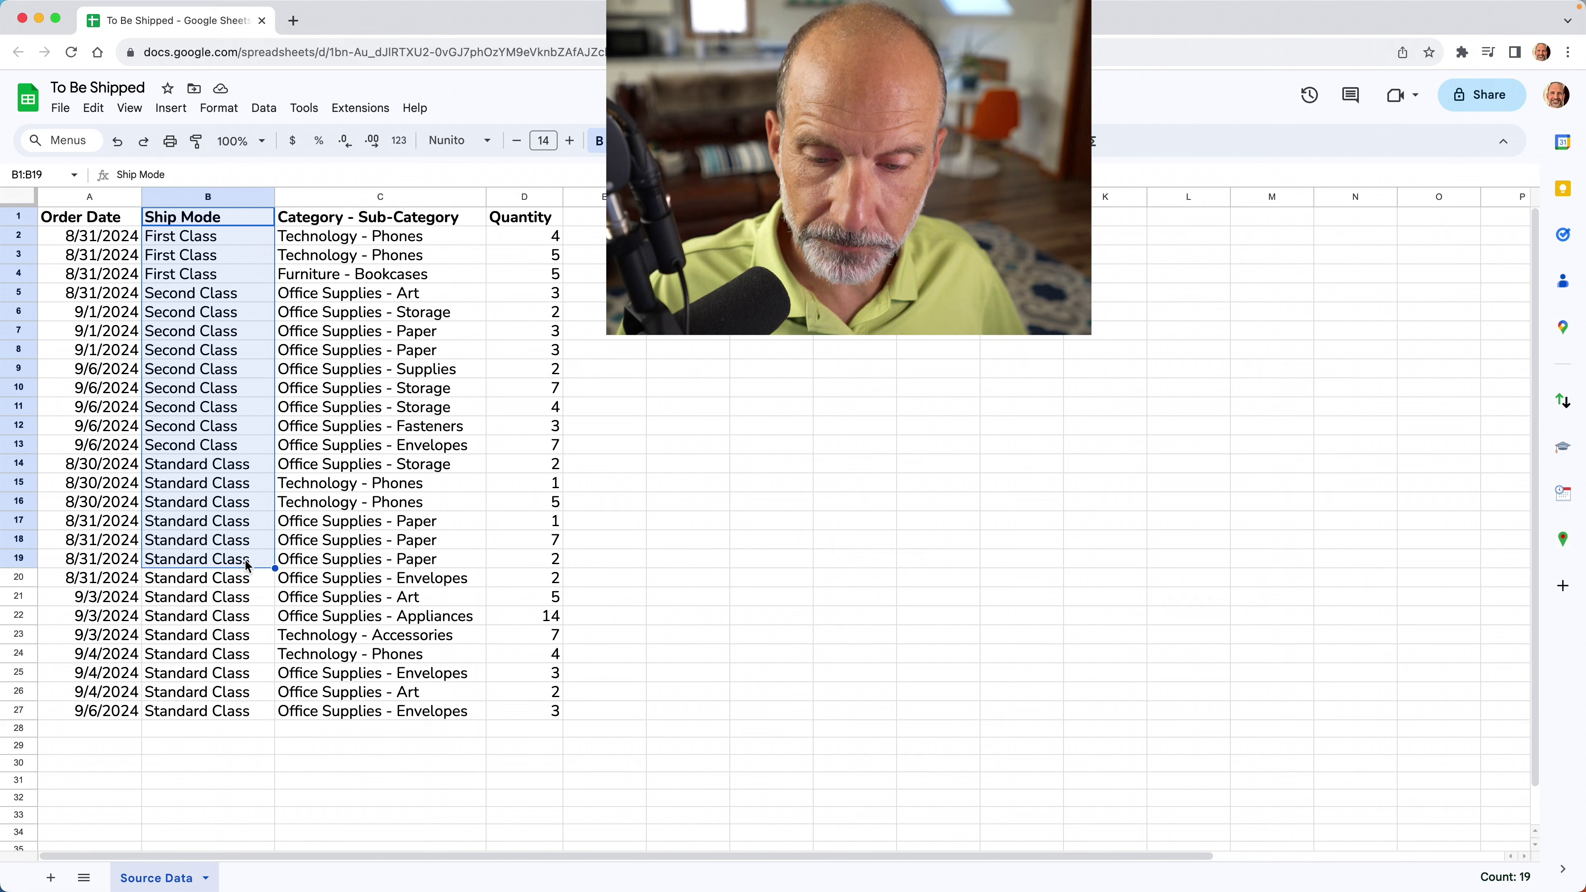
{"action": "left_click", "coordinate": [191, 732]}
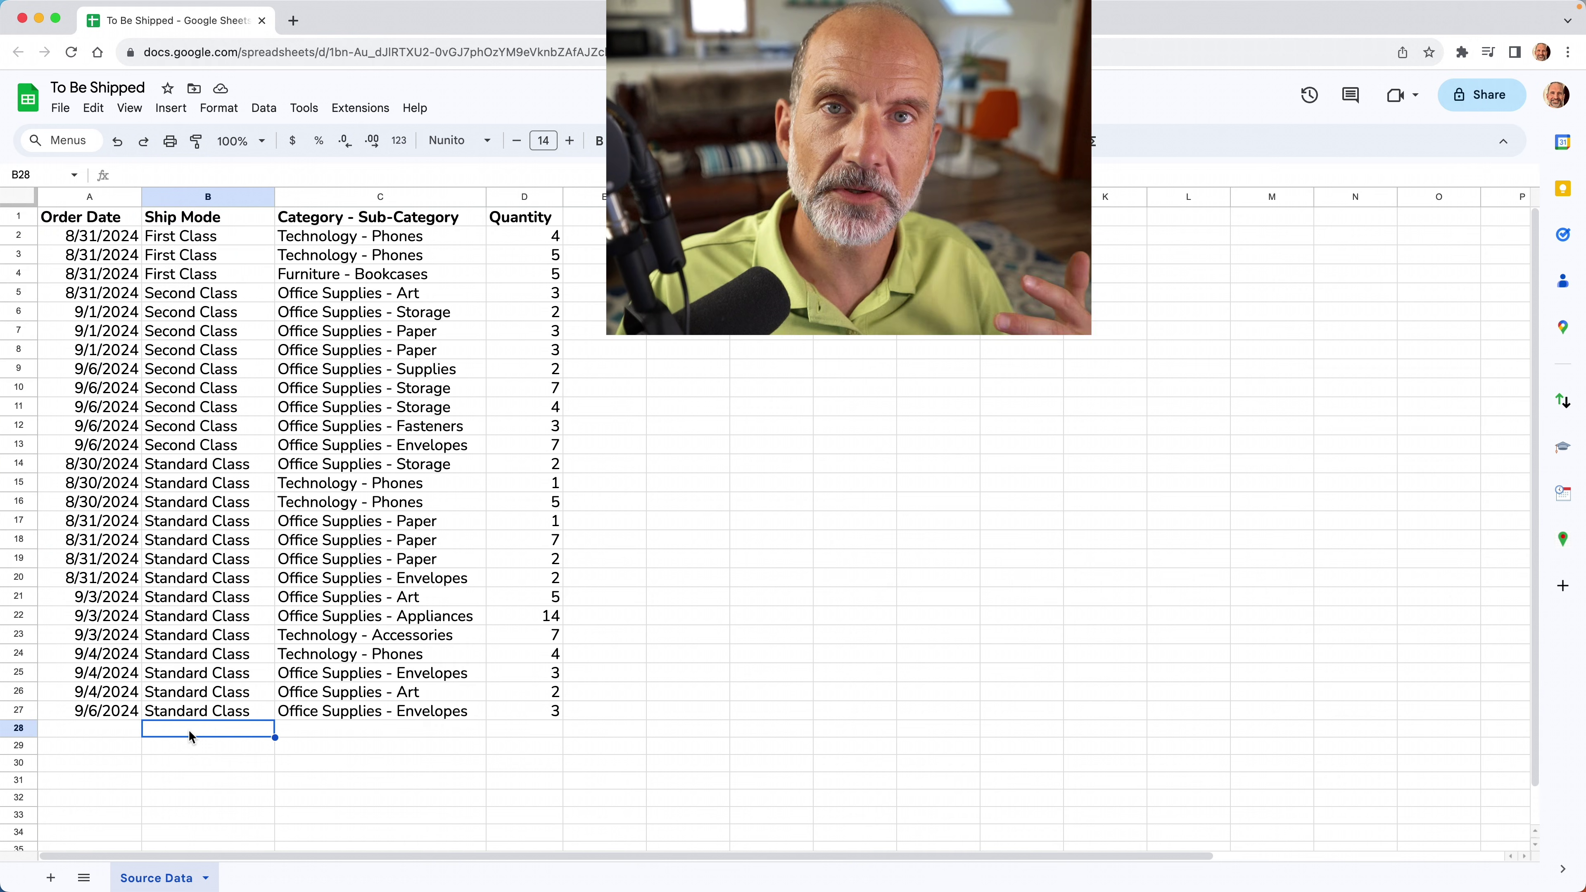
{"action": "left_click", "coordinate": [216, 262]}
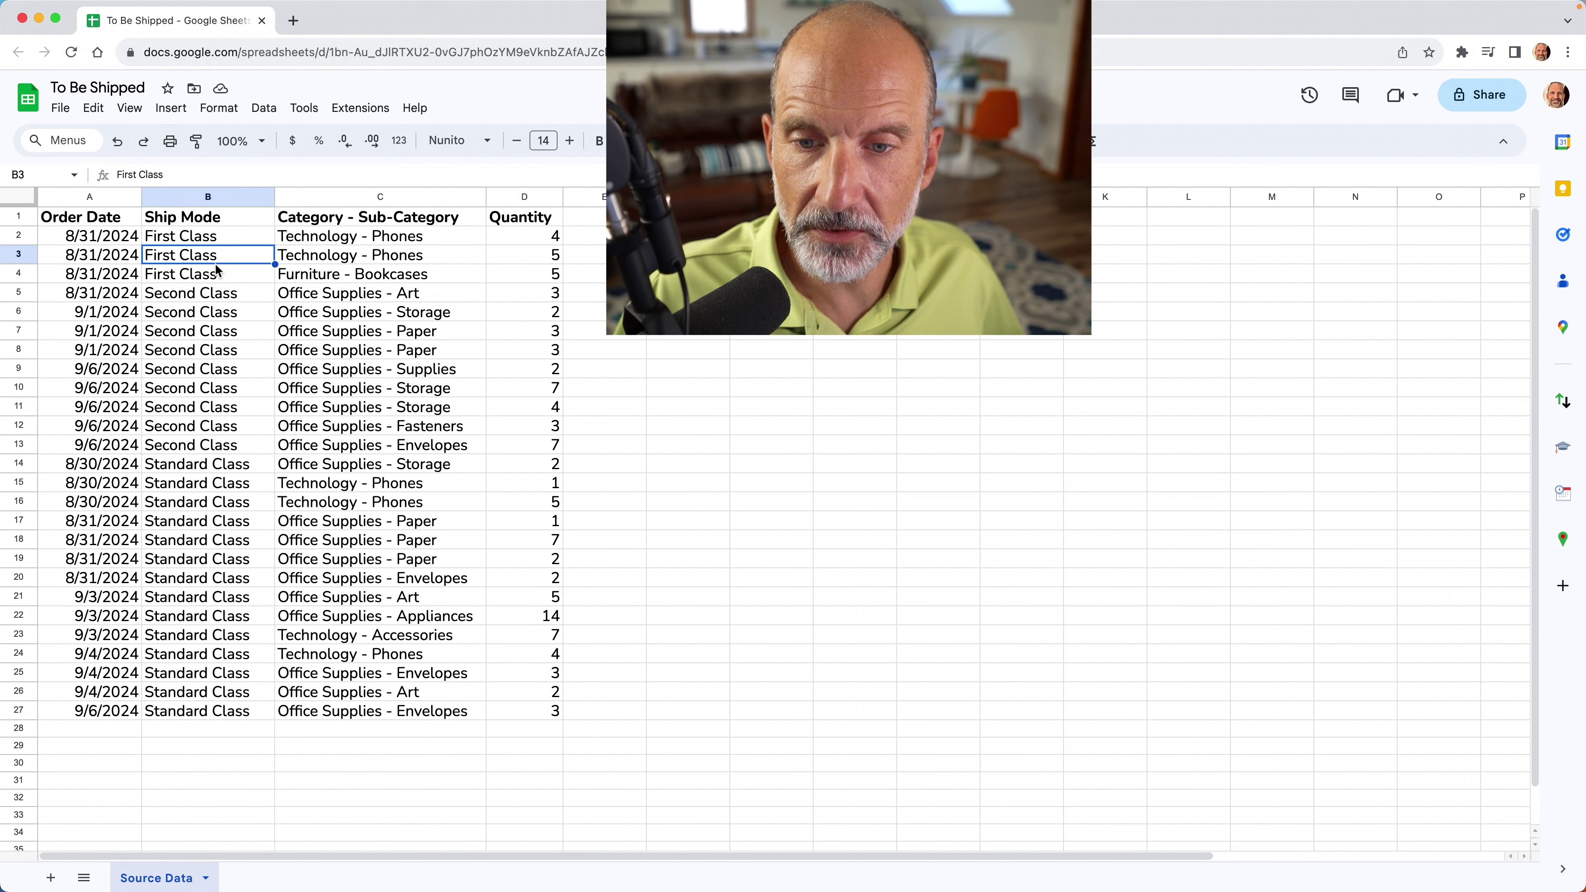
{"action": "left_click", "coordinate": [220, 376]}
{"action": "left_click", "coordinate": [231, 717]}
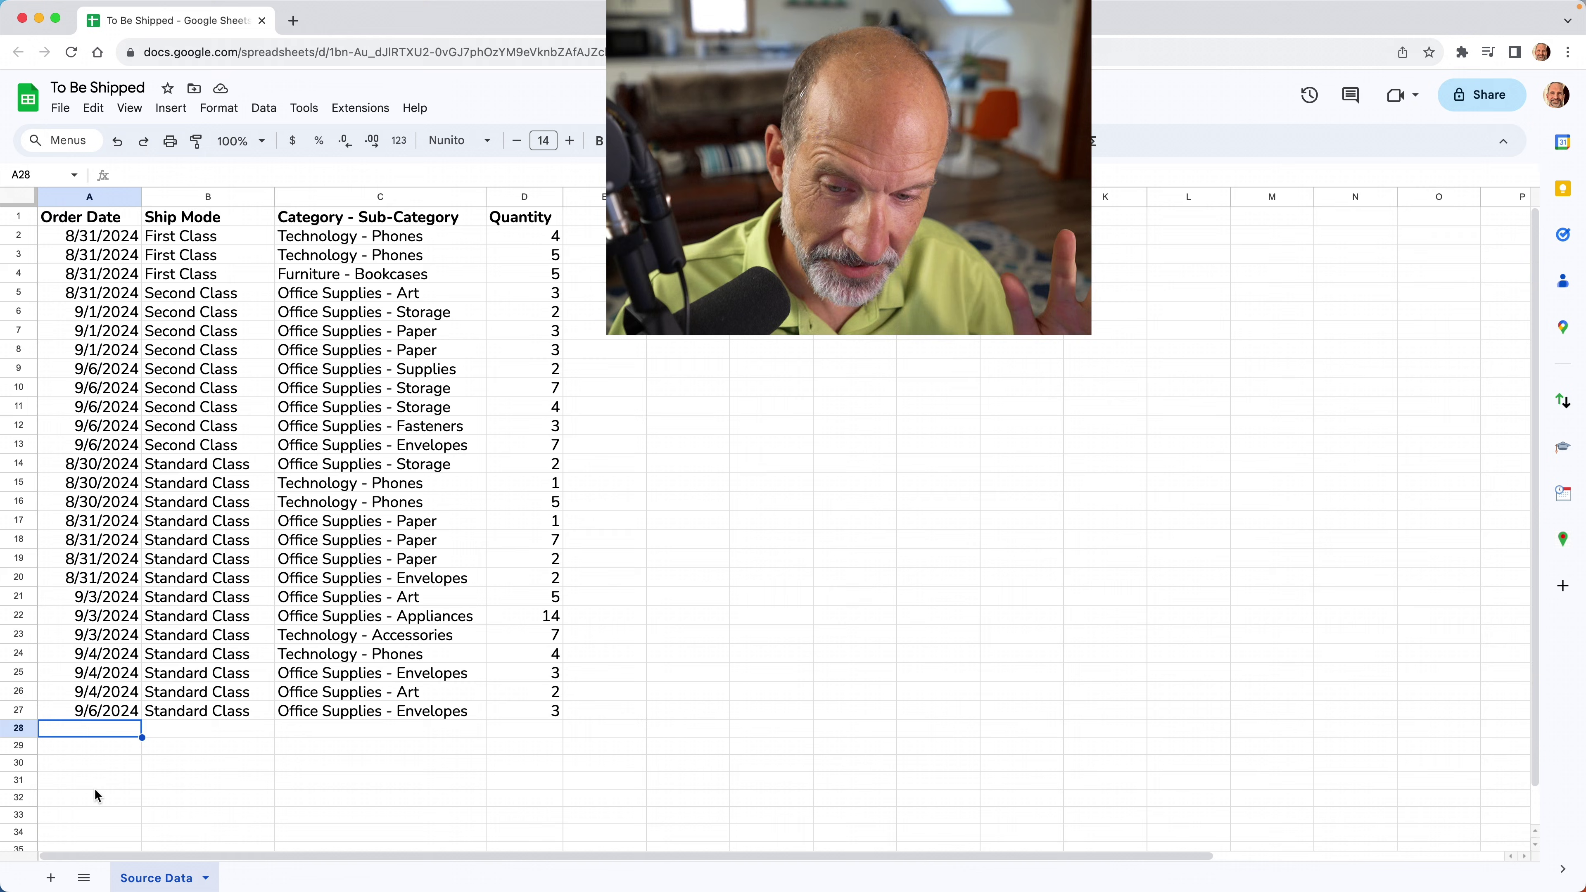
- Enter 9/7/2024 in A28 and copy Second Class from B11 into B28
{"action": "type", "text": "9/"}
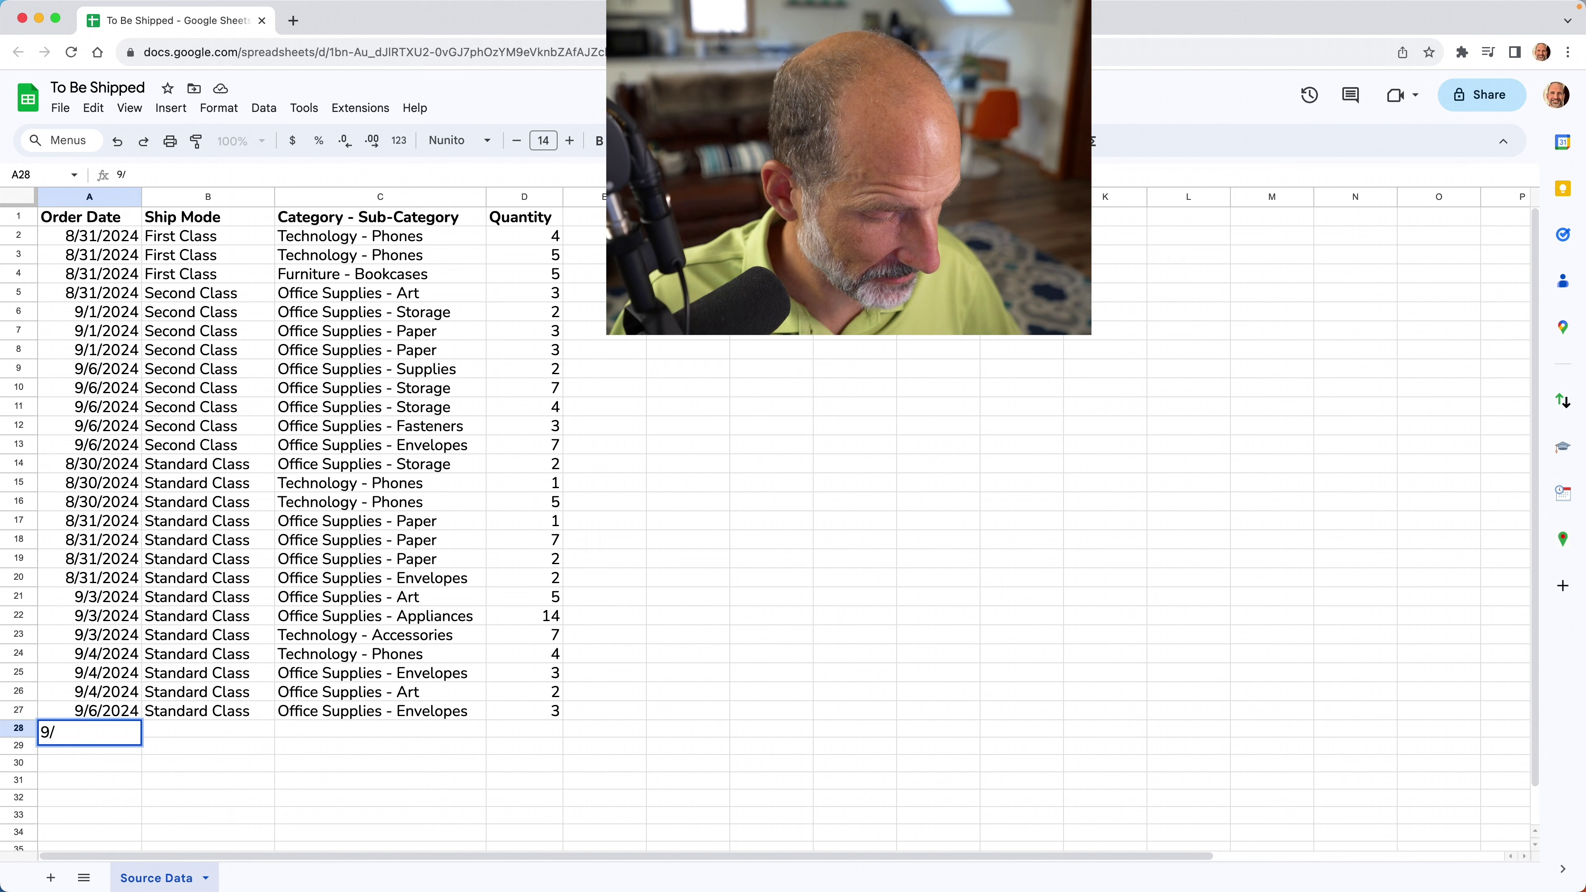
{"action": "type", "text": "7/2024"}
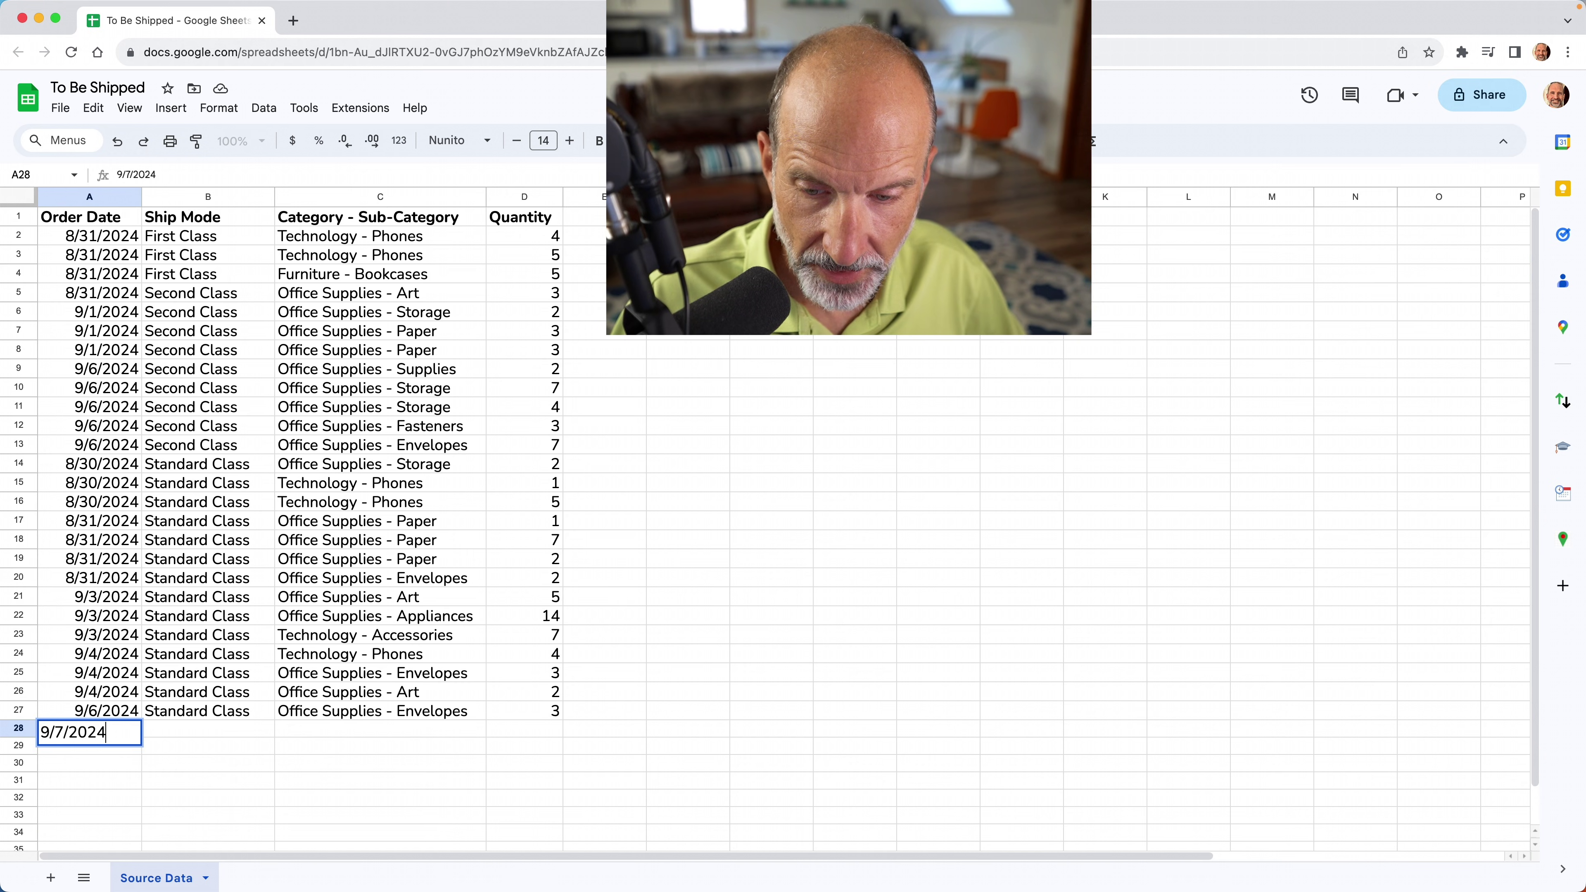
{"action": "key", "text": "Tab"}
{"action": "key", "text": "Up"}
{"action": "key", "text": "Up"}
{"action": "key", "text": "Up"}
{"action": "key", "text": "Up"}
{"action": "key", "text": "Up"}
{"action": "key", "text": "Up"}
{"action": "key", "text": "Up"}
{"action": "key", "text": "Up"}
{"action": "key", "text": "Up"}
{"action": "key", "text": "Up"}
{"action": "key", "text": "Up"}
{"action": "key", "text": "Up"}
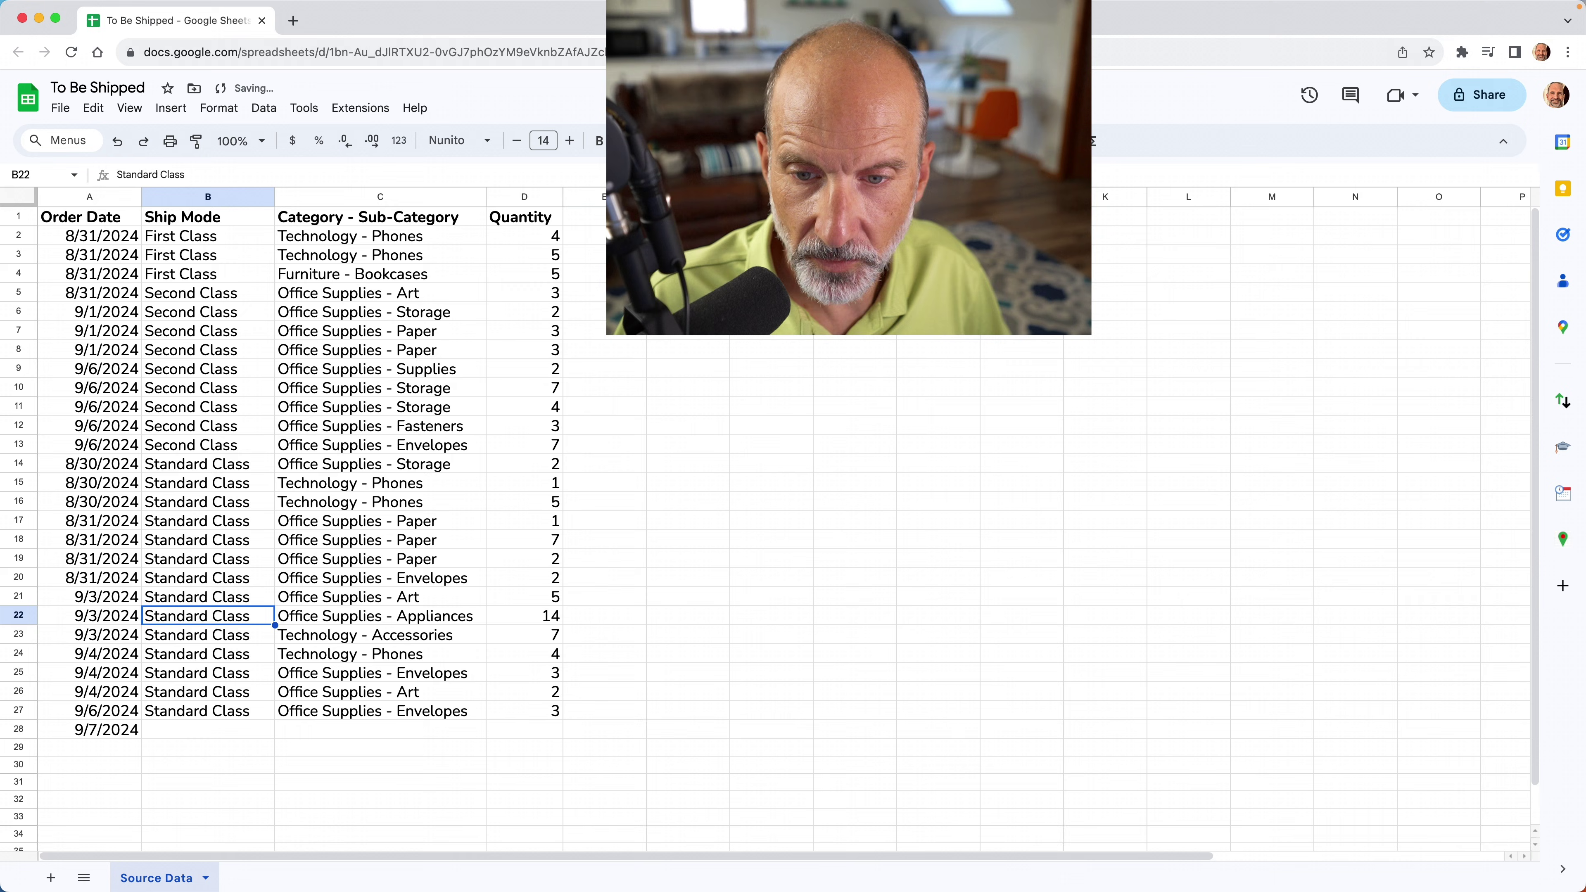
{"action": "key", "text": "Up"}
{"action": "key", "text": "Up"}
{"action": "key", "text": "Up"}
{"action": "key", "text": "Up"}
{"action": "key", "text": "Up"}
{"action": "key", "text": "ctrl+c"}
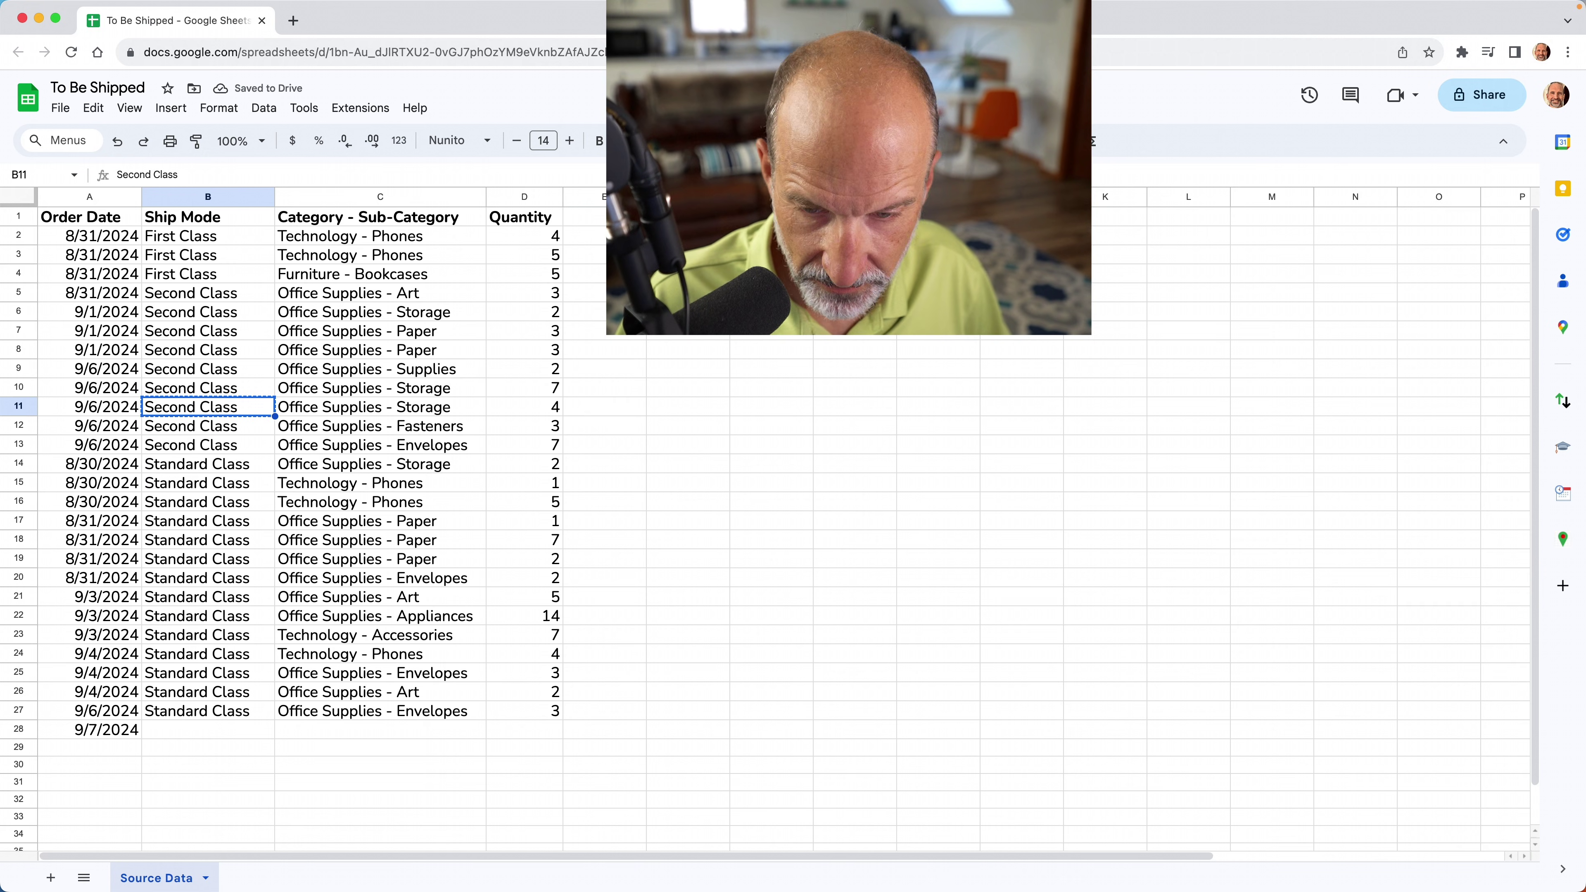
{"action": "key", "text": "Down"}
{"action": "key", "text": "Down"}
{"action": "key", "text": "Down"}
{"action": "key", "text": "Down"}
{"action": "key", "text": "Down"}
{"action": "key", "text": "Down"}
{"action": "key", "text": "Down"}
{"action": "key", "text": "Down"}
{"action": "key", "text": "Down"}
{"action": "key", "text": "Down"}
{"action": "key", "text": "Down"}
{"action": "key", "text": "Down"}
{"action": "key", "text": "Down"}
{"action": "key", "text": "Down"}
{"action": "key", "text": "Down"}
{"action": "key", "text": "Down"}
{"action": "key", "text": "Down"}
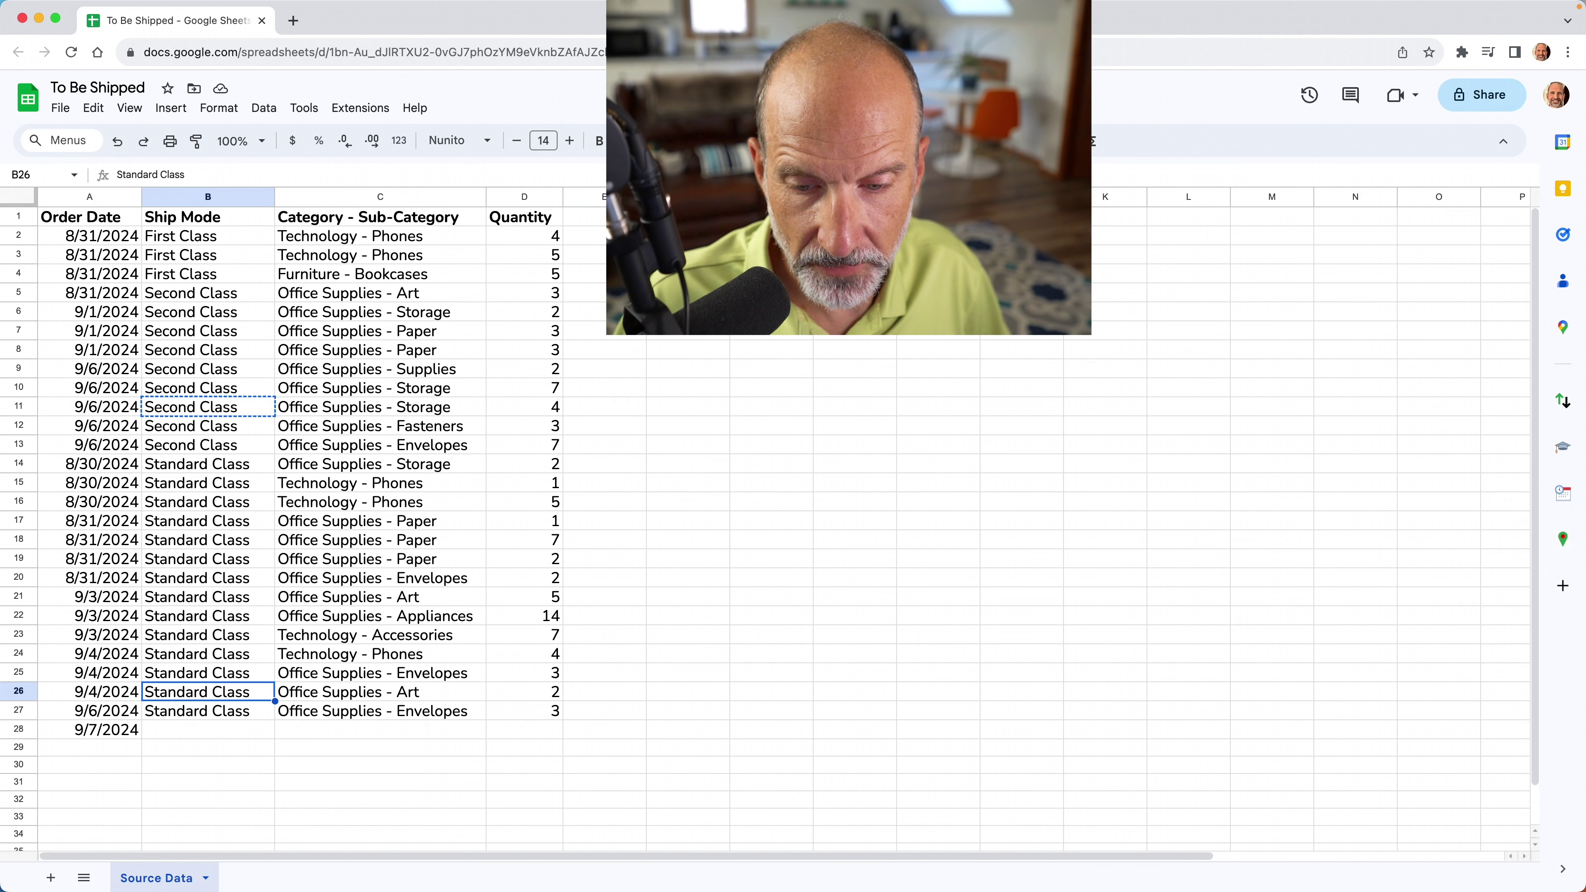
{"action": "key", "text": "ctrl+v"}
- Copy Office Supplies - Art and quantity 2 from C26:D26 into C28:D28
{"action": "key", "text": "Right"}
{"action": "key", "text": "Up"}
{"action": "key", "text": "Up"}
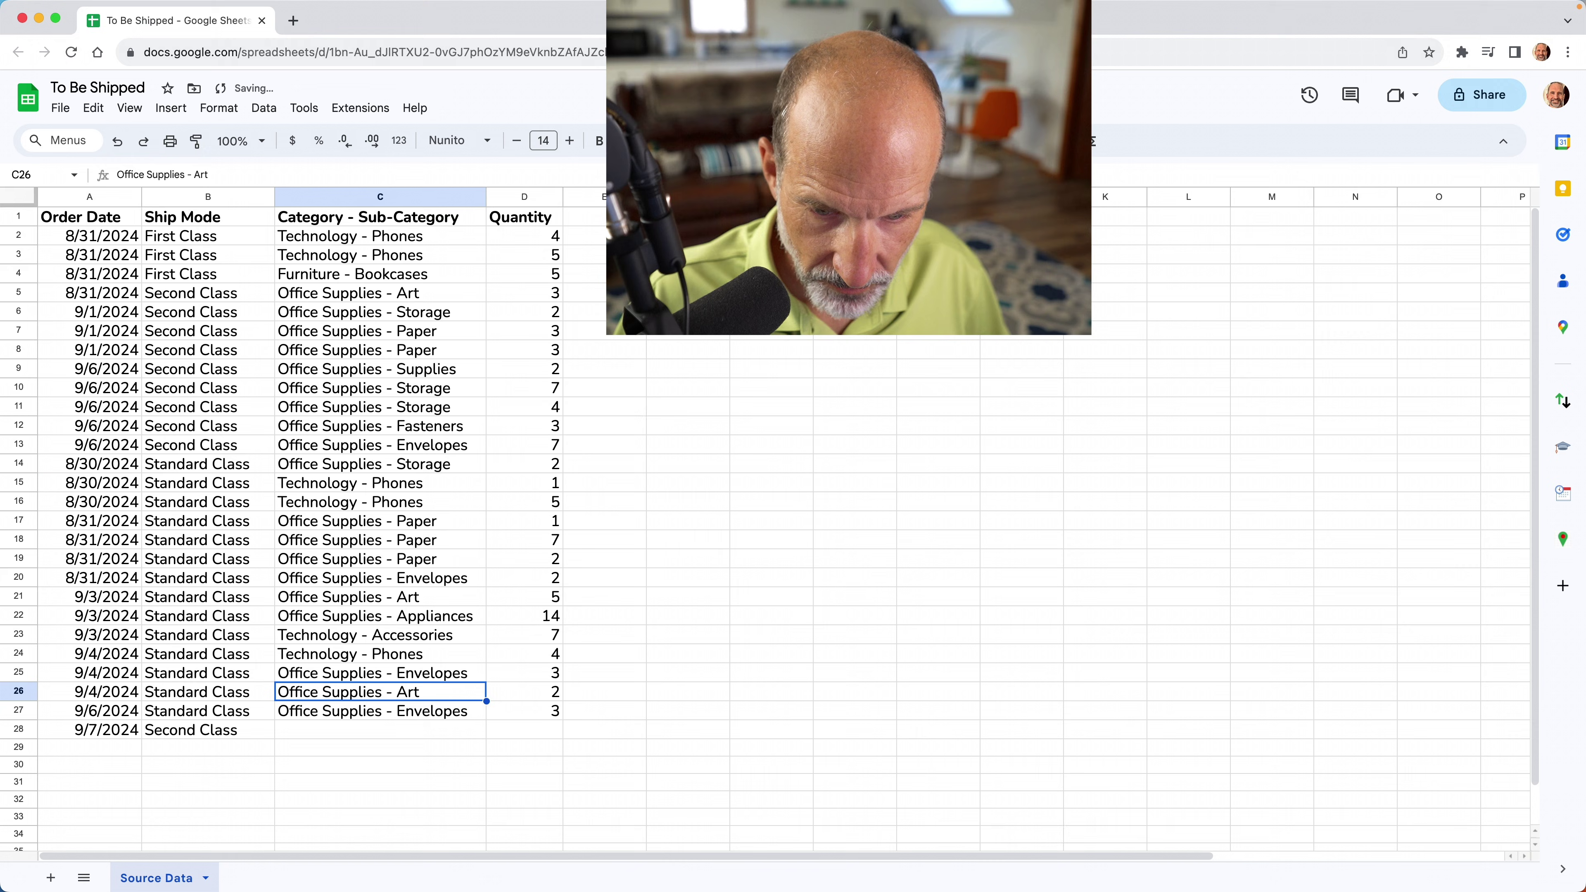
{"action": "key", "text": "shift+Right"}
{"action": "key", "text": "ctrl+c"}
{"action": "key", "text": "Down"}
{"action": "key", "text": "Down"}
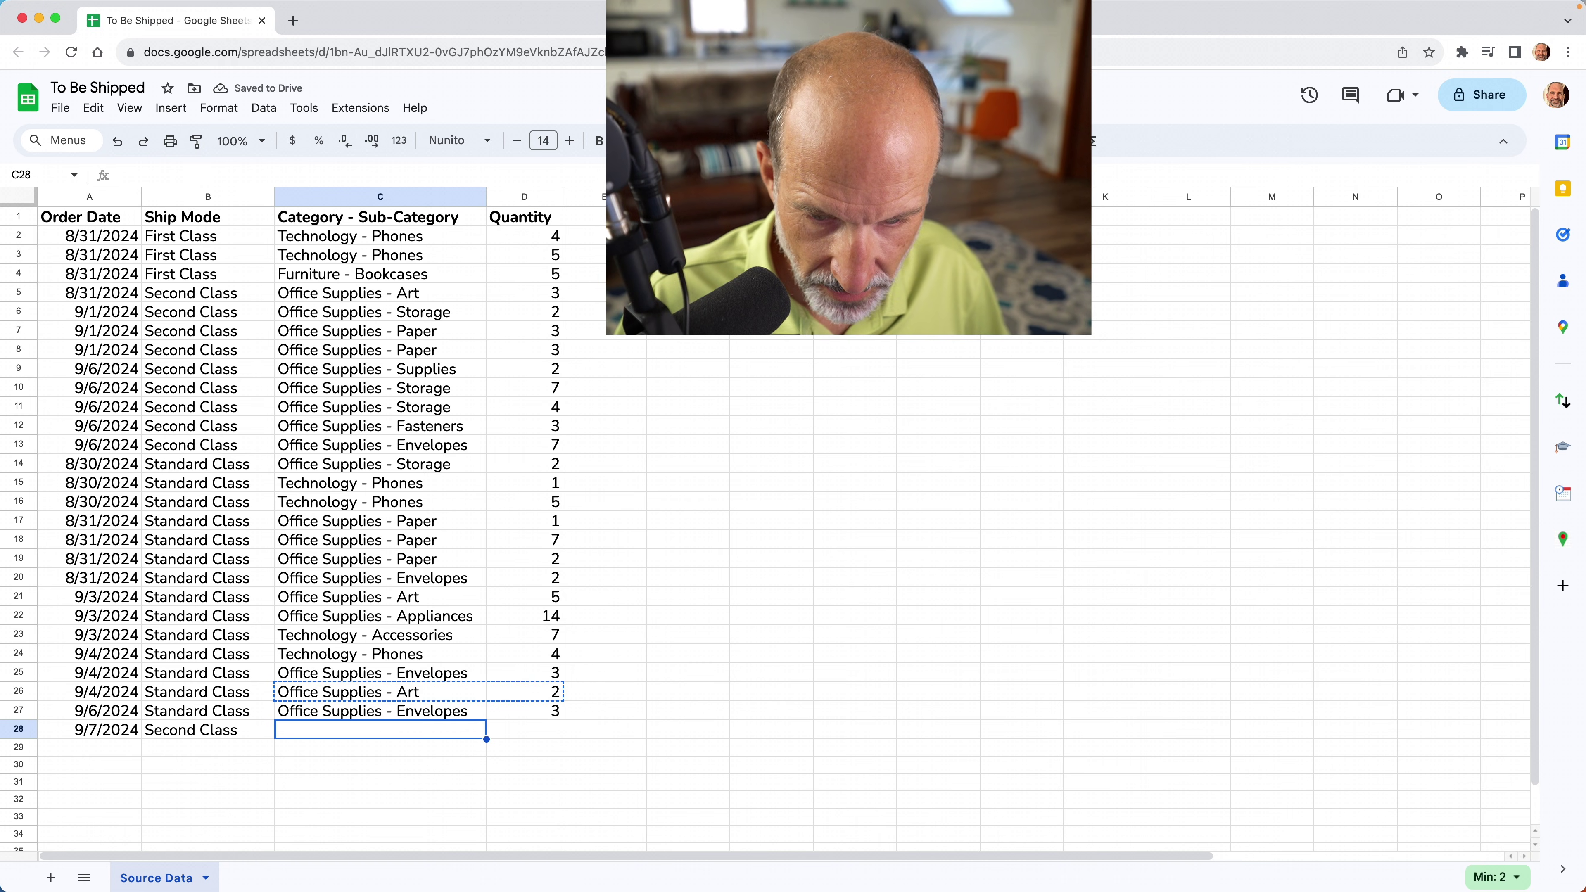
{"action": "key", "text": "ctrl+v"}
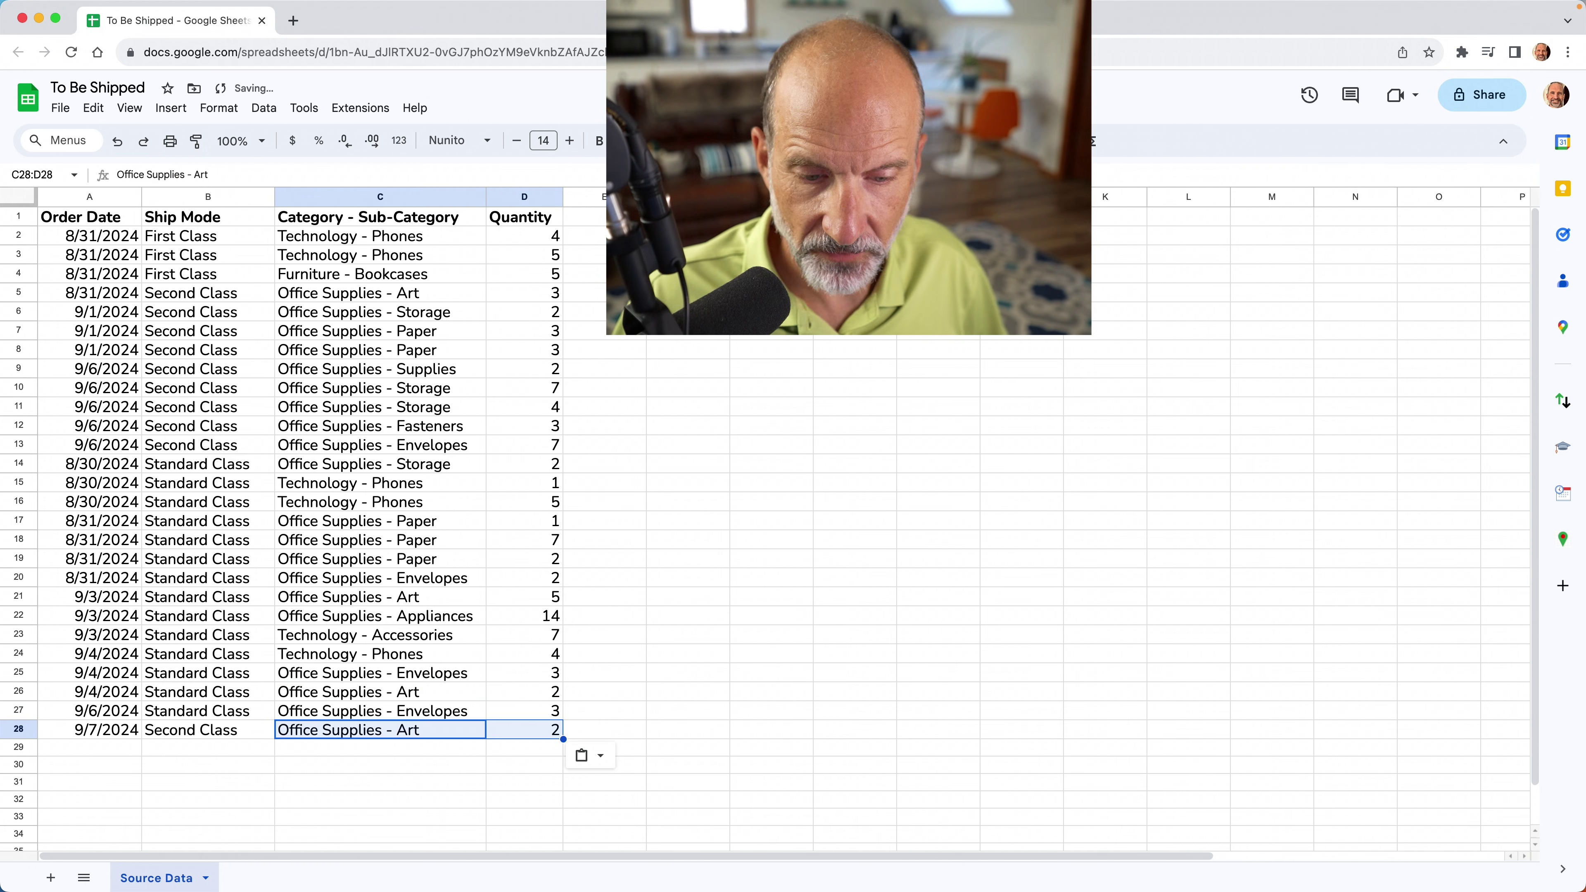
{"action": "key", "text": "Down"}
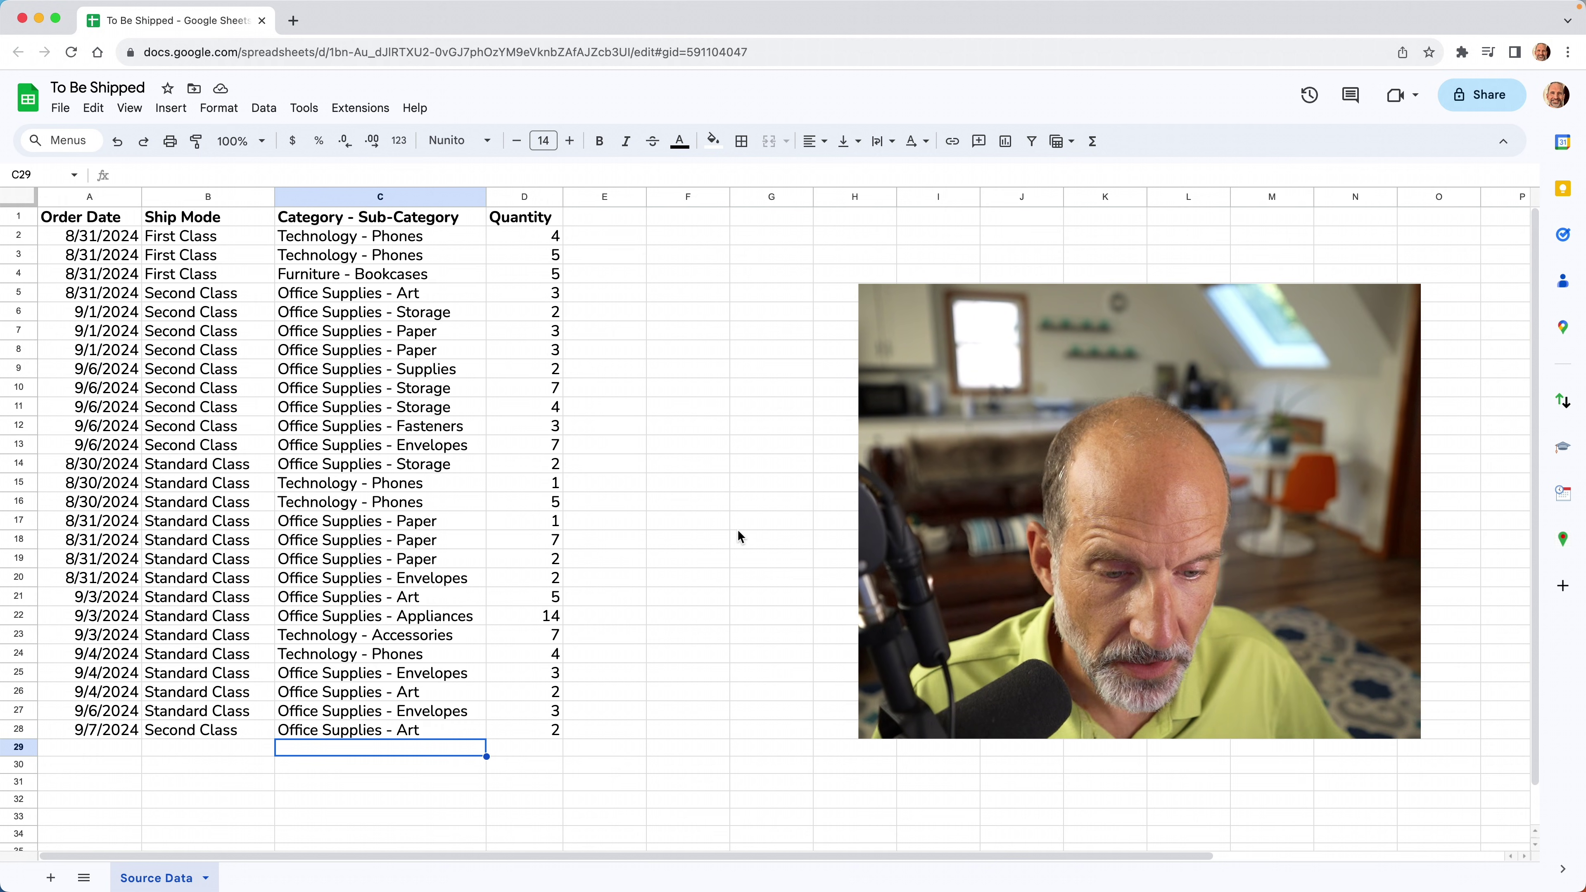
- Add a new Sheet1 and paste the Source Data header row A1:D1 into it
{"action": "left_click", "coordinate": [52, 880]}
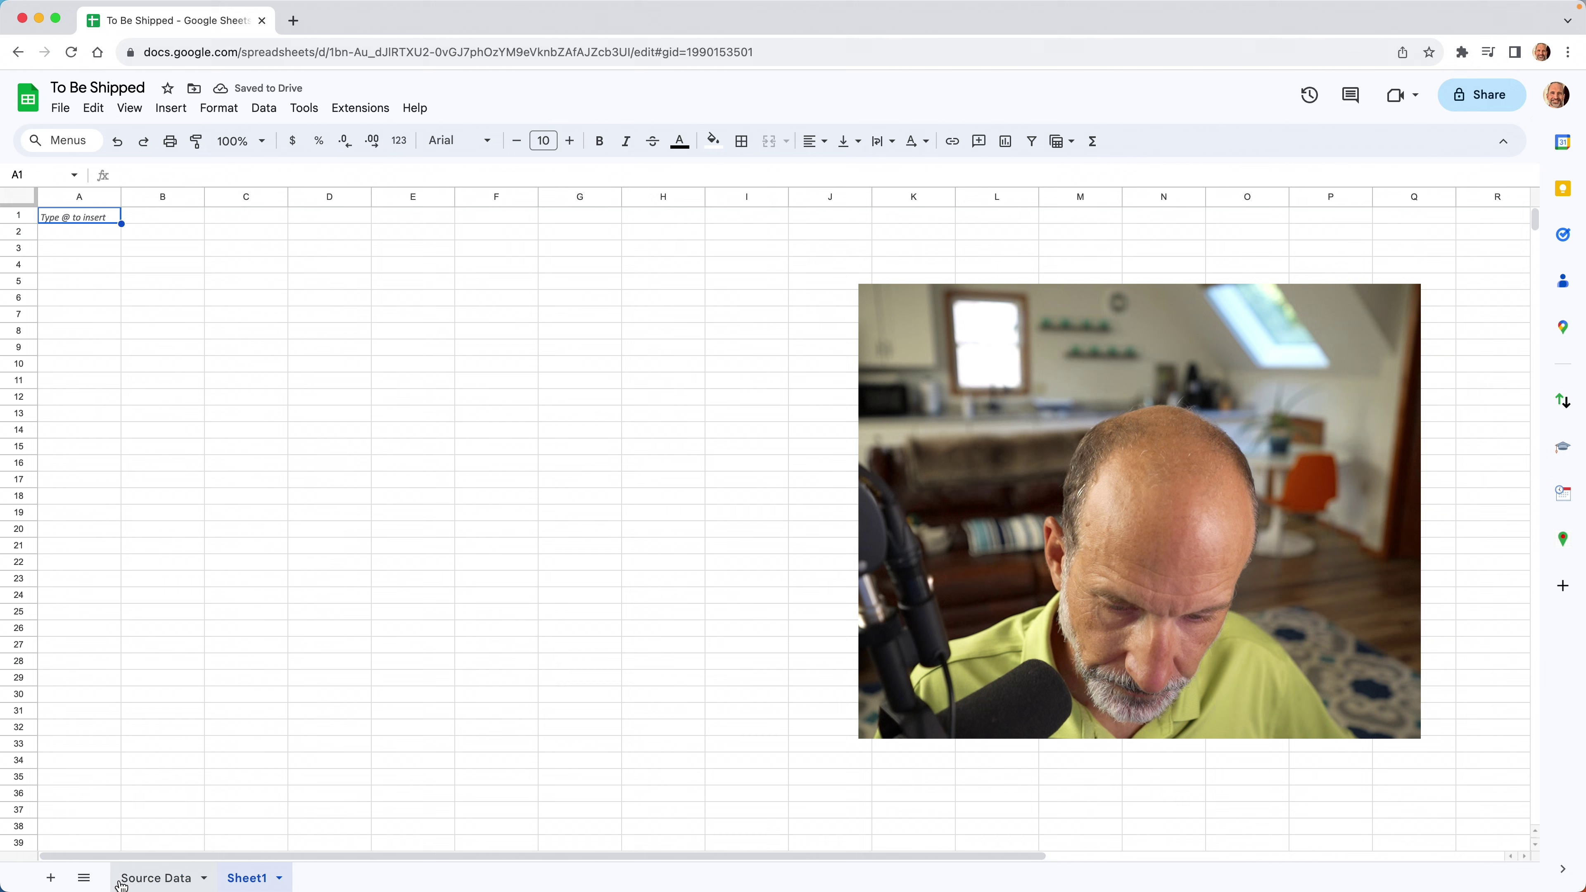
{"action": "left_click", "coordinate": [152, 878]}
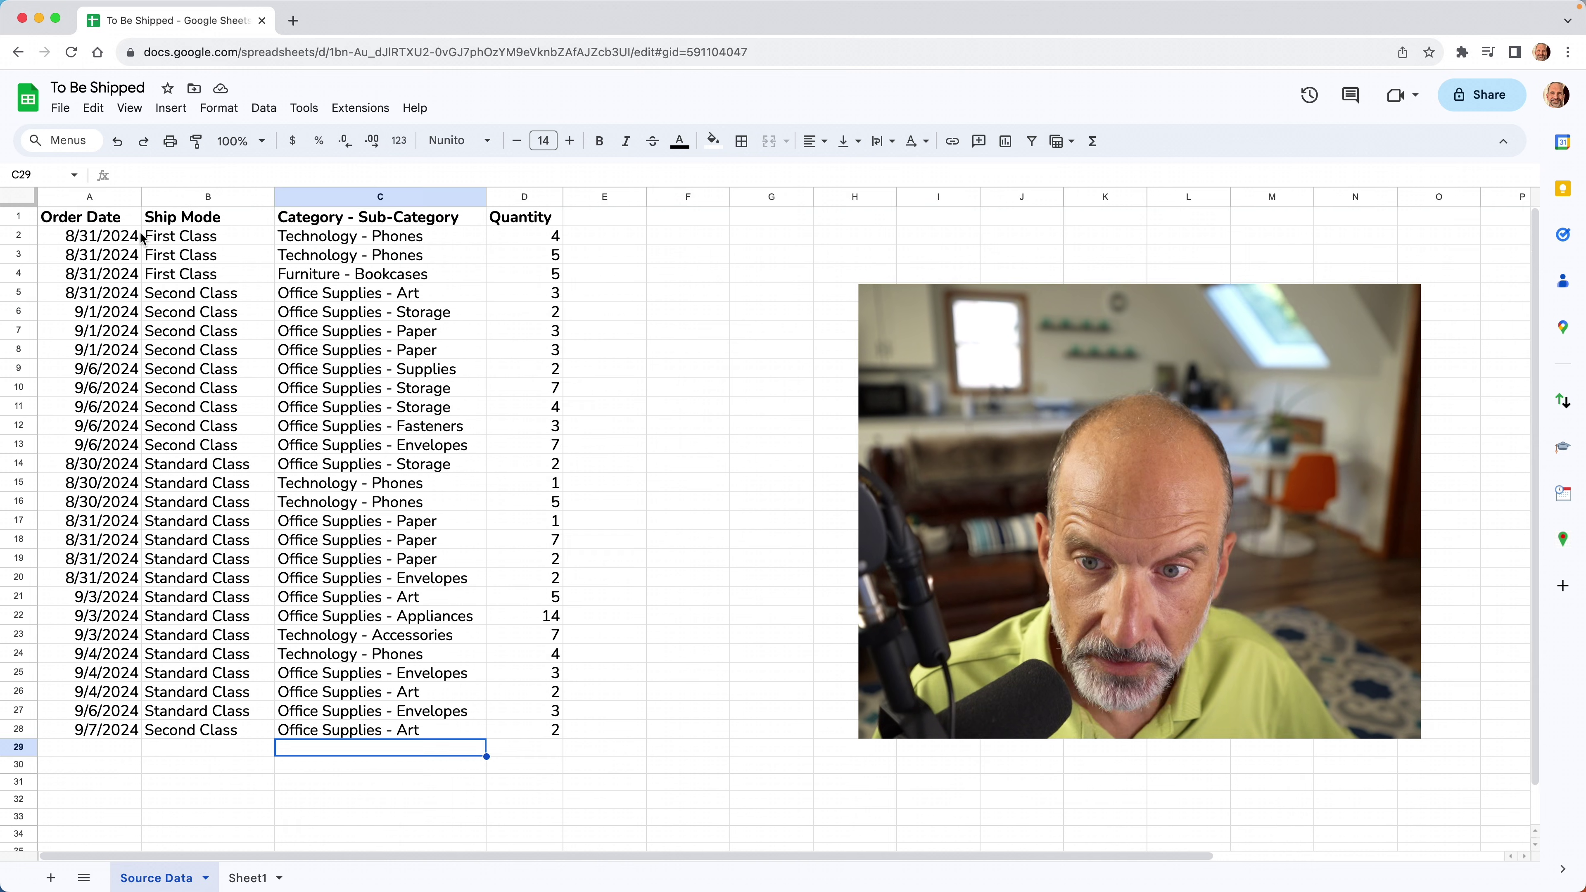
{"action": "left_click_drag", "start_coordinate": [102, 217], "coordinate": [506, 222]}
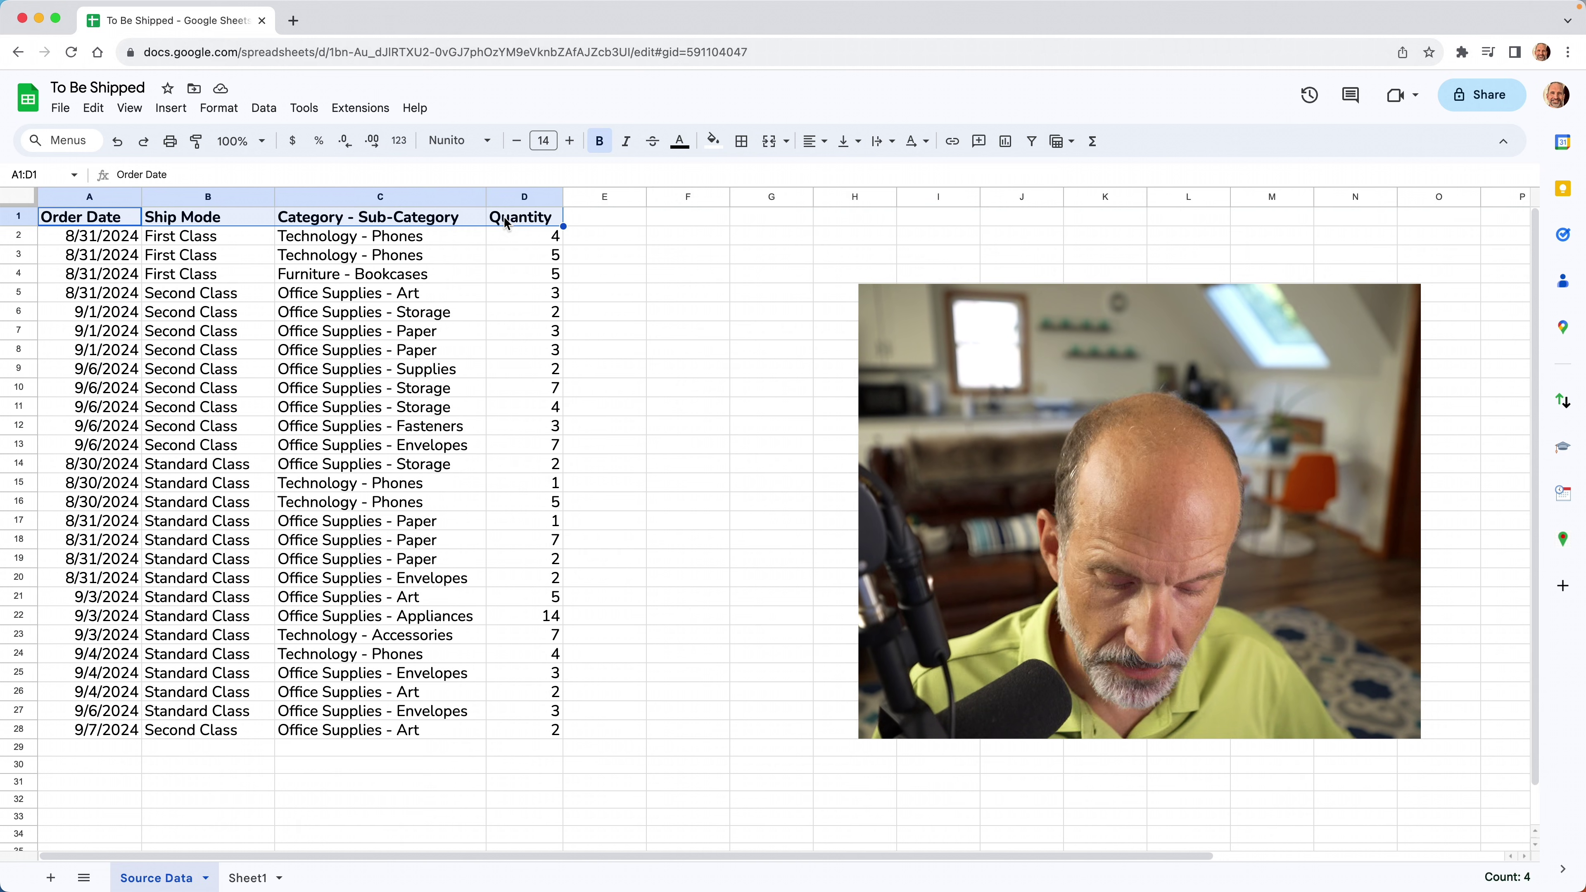
{"action": "key", "text": "cmd+c"}
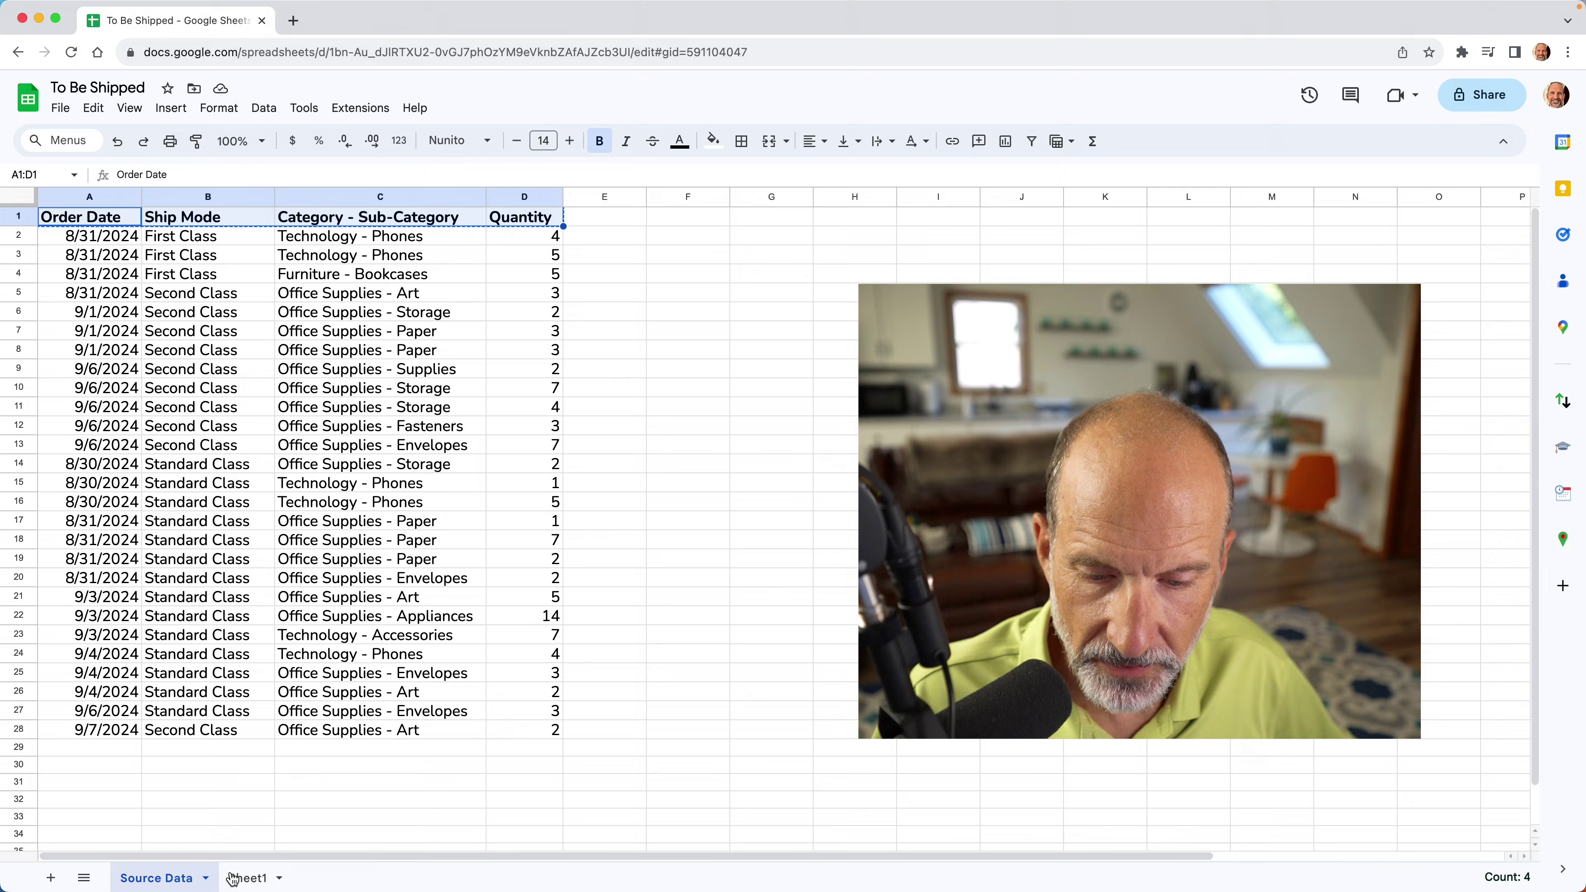
{"action": "left_click", "coordinate": [247, 878]}
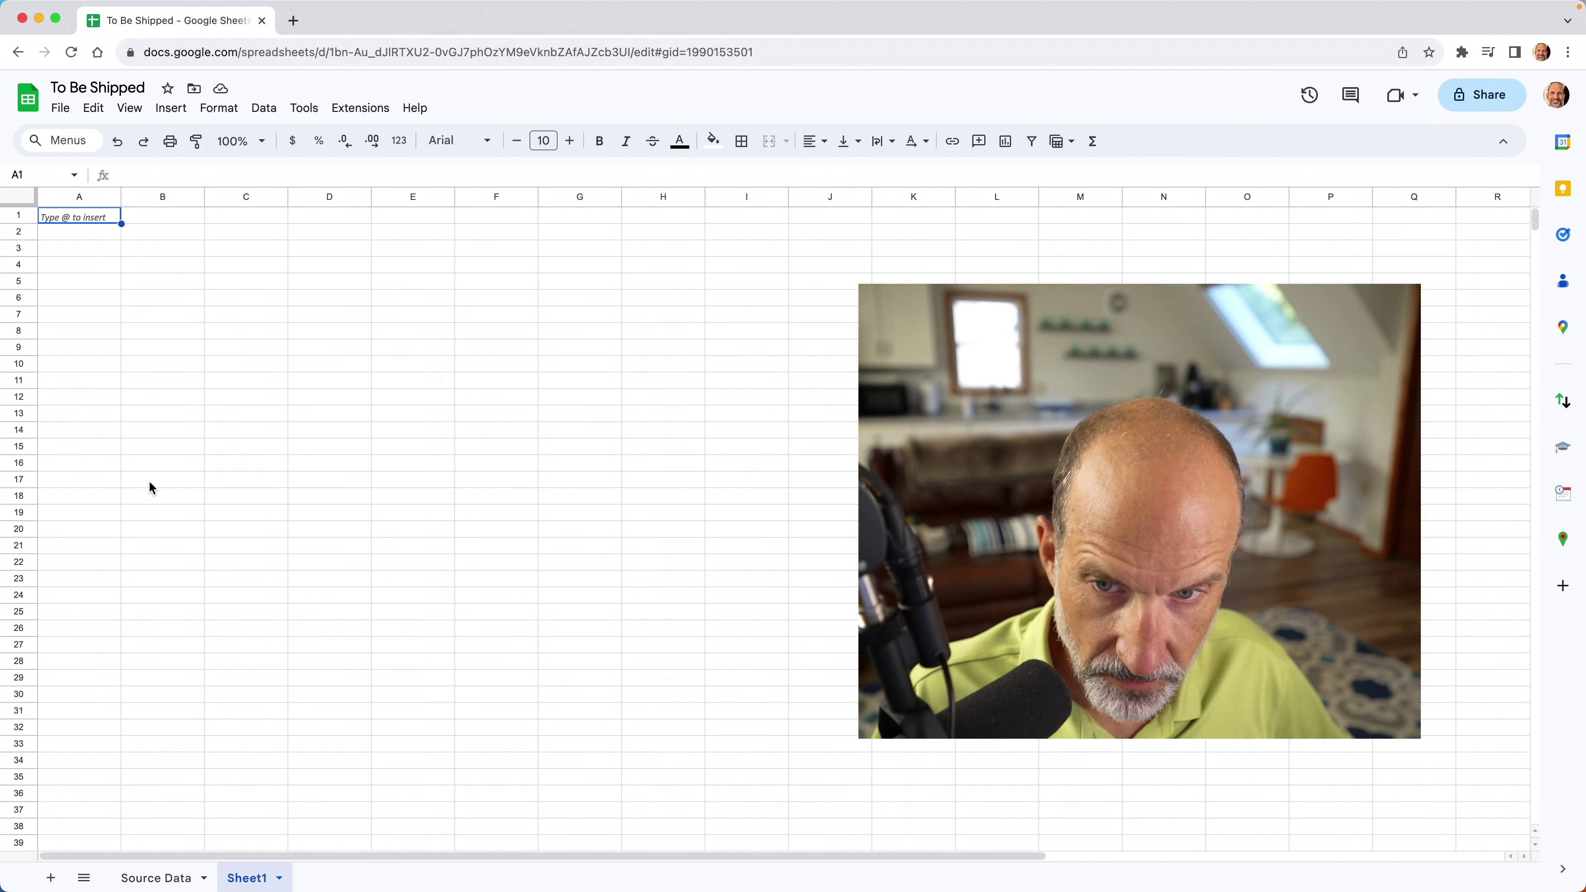
{"action": "key", "text": "cmd+v"}
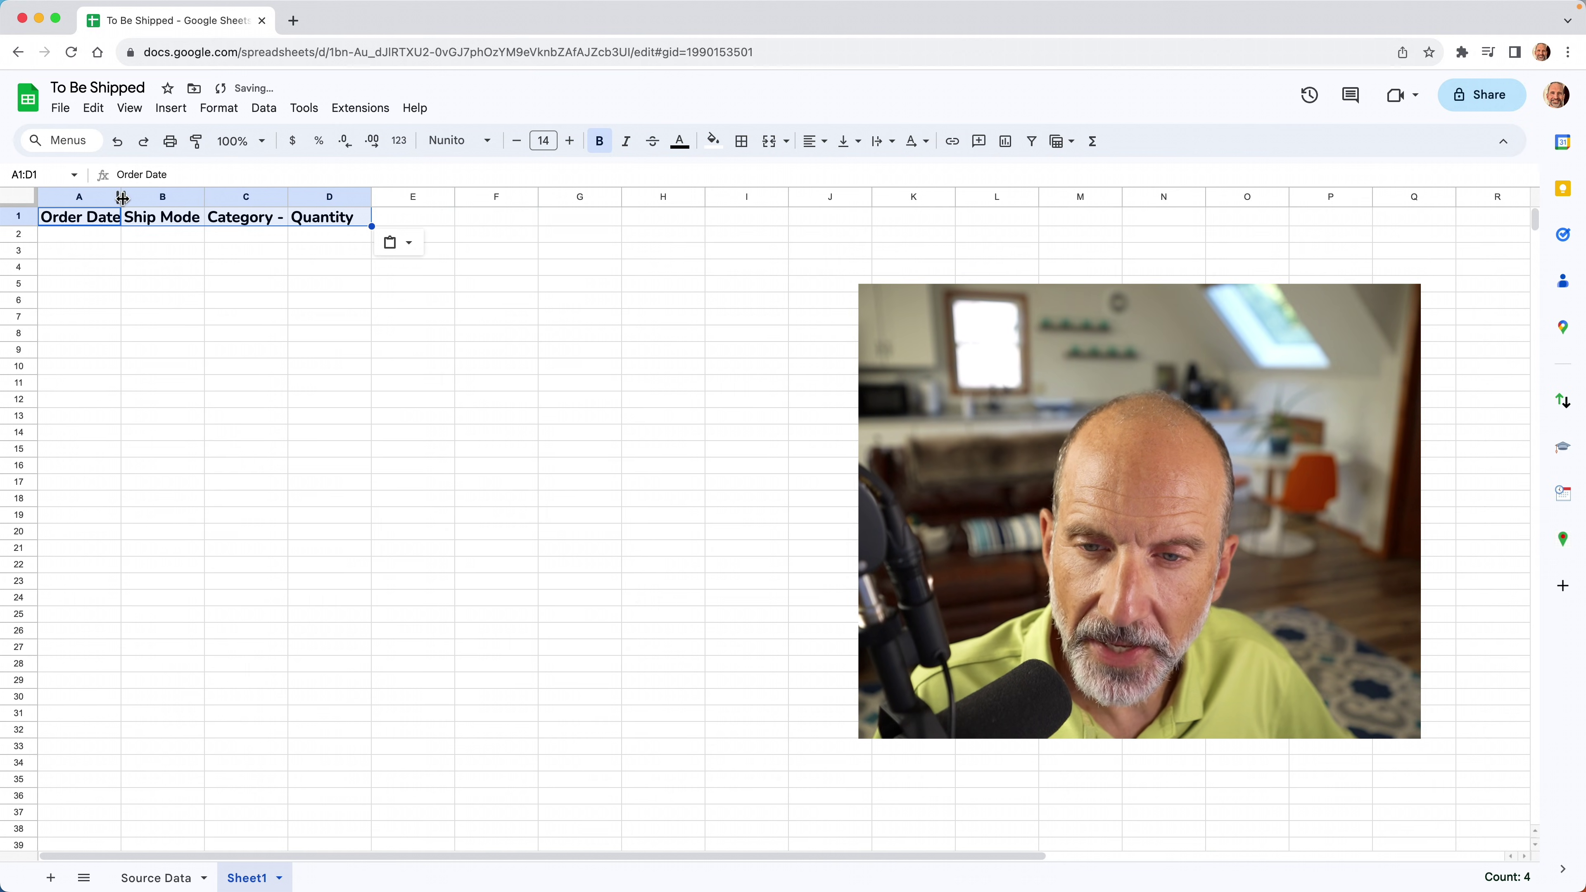
- Widen columns A and B to fit the Order Date and Ship Mode headers
{"action": "double_click", "coordinate": [122, 196]}
{"action": "left_click_drag", "start_coordinate": [209, 196], "coordinate": [447, 199]}
{"action": "left_click", "coordinate": [104, 235]}
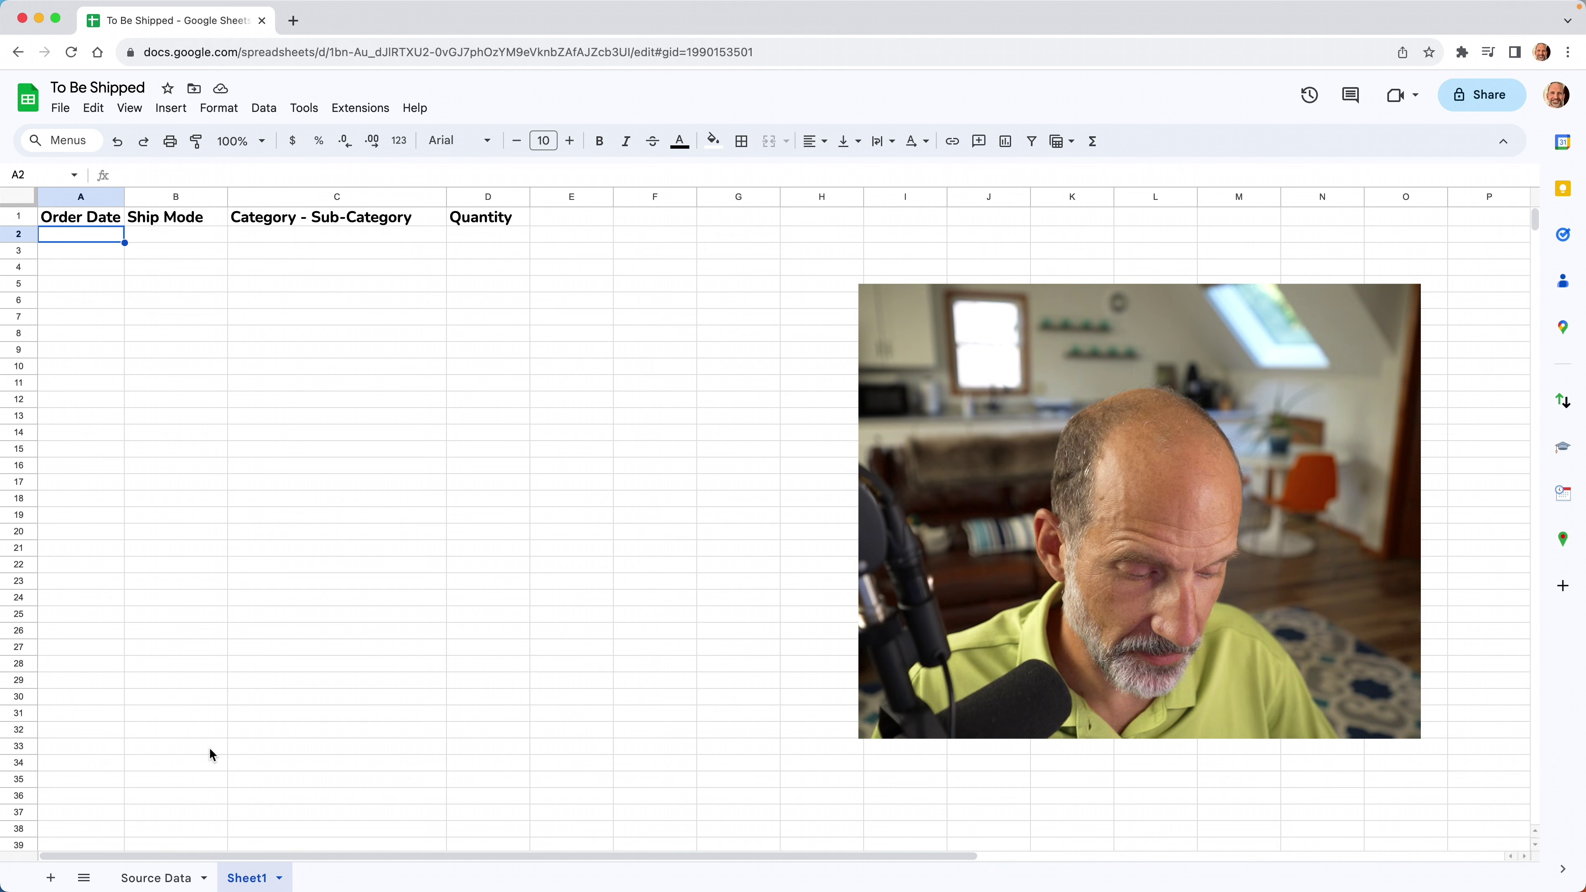
- Start typing =SORT( in Sheet1 cell A2, redoing the first attempt
{"action": "type", "text": "=sort"}
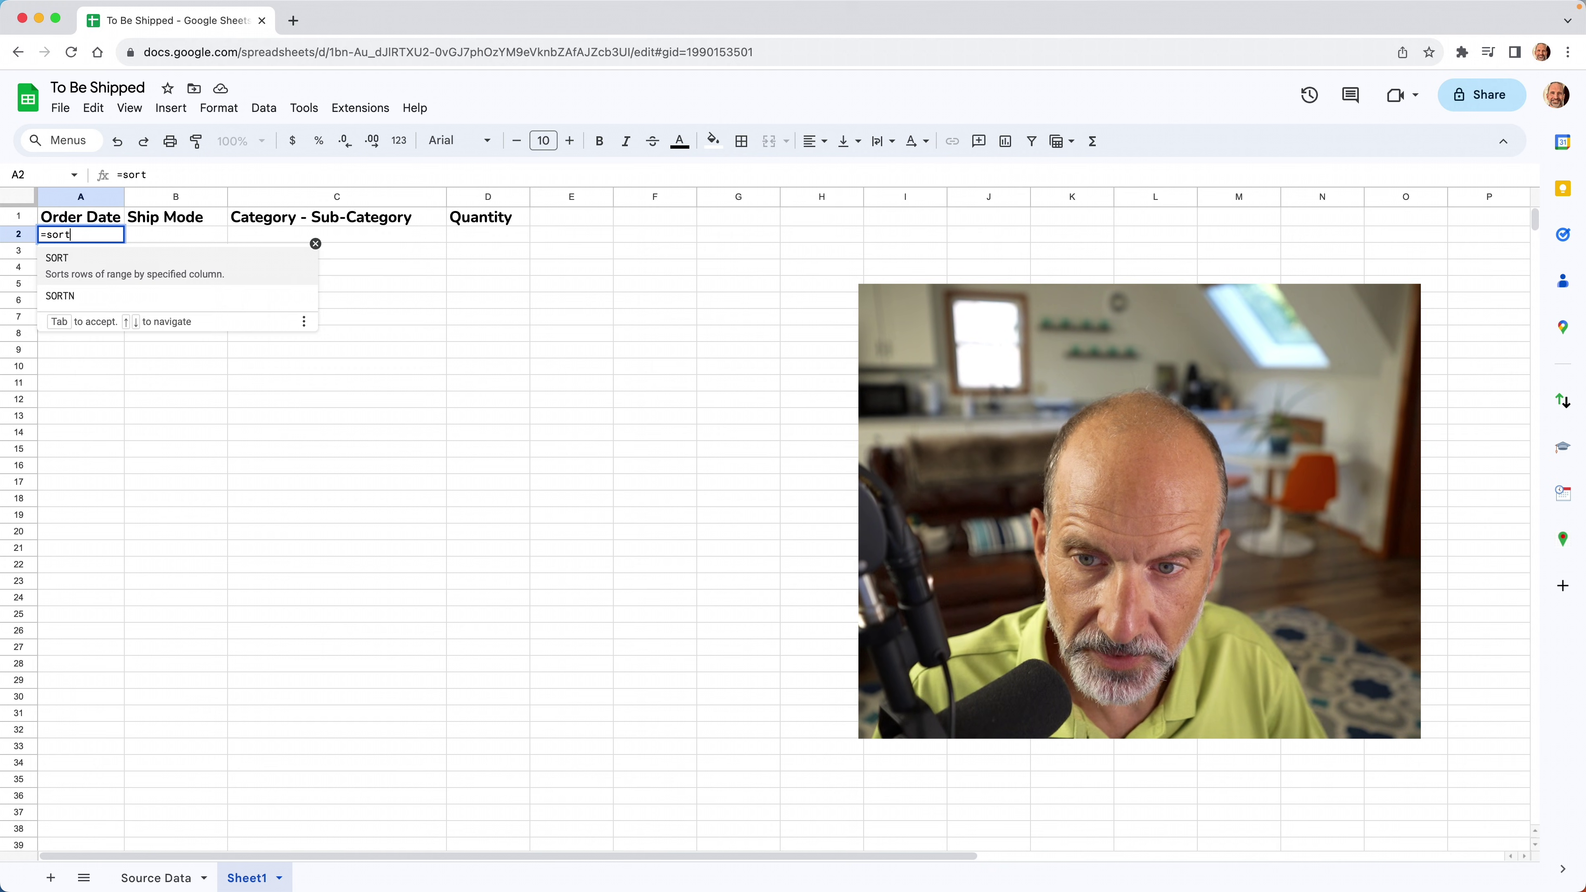
{"action": "key", "text": "Escape"}
{"action": "type", "text": "=SOR"}
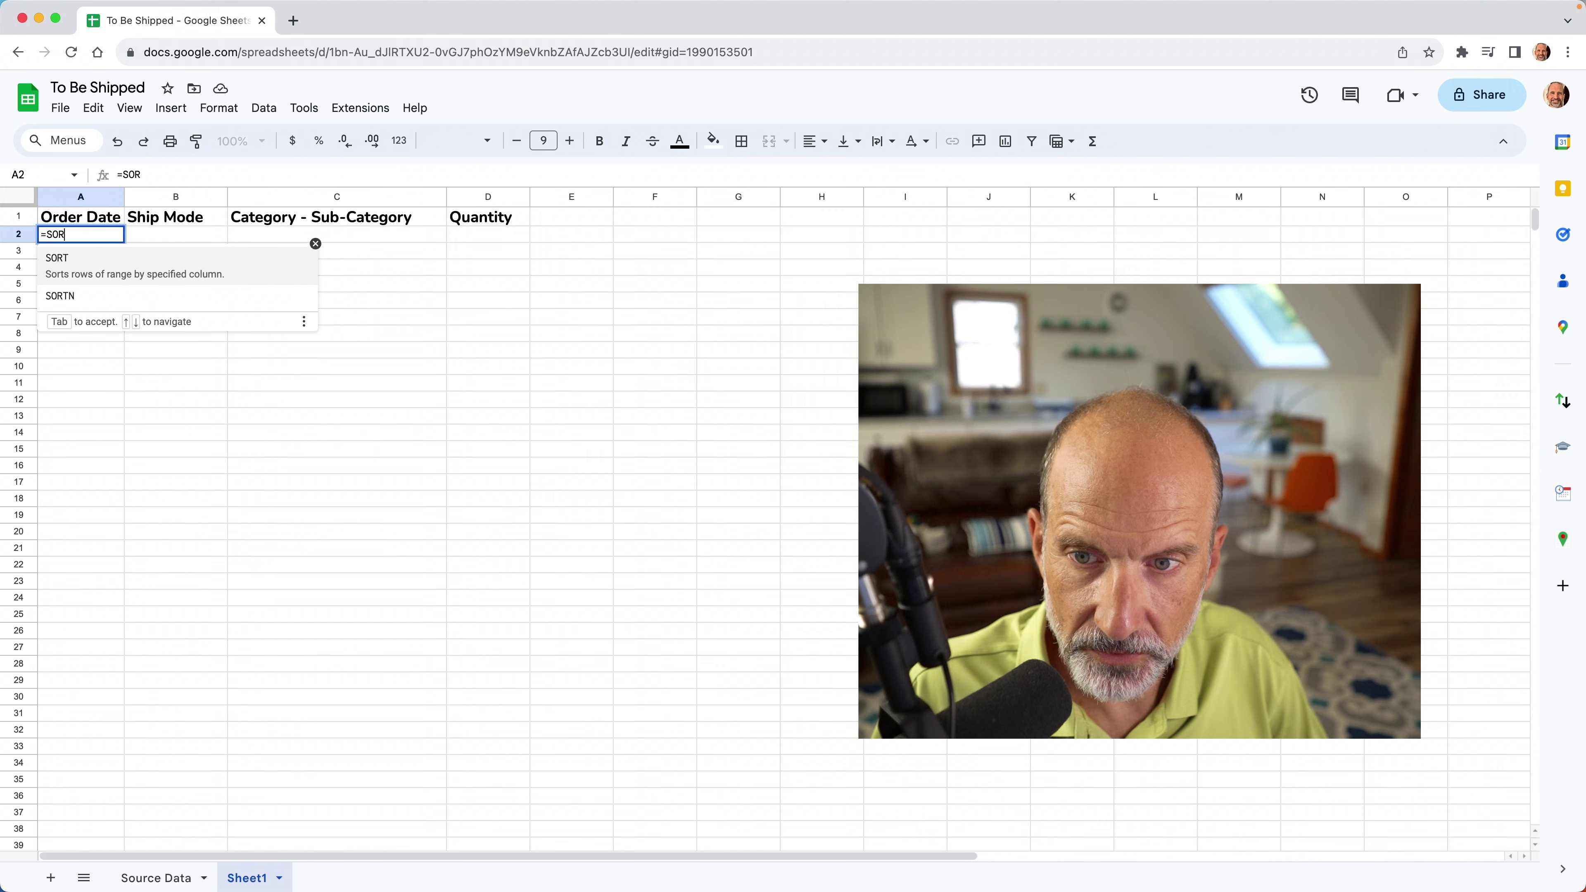
{"action": "type", "text": "T("}
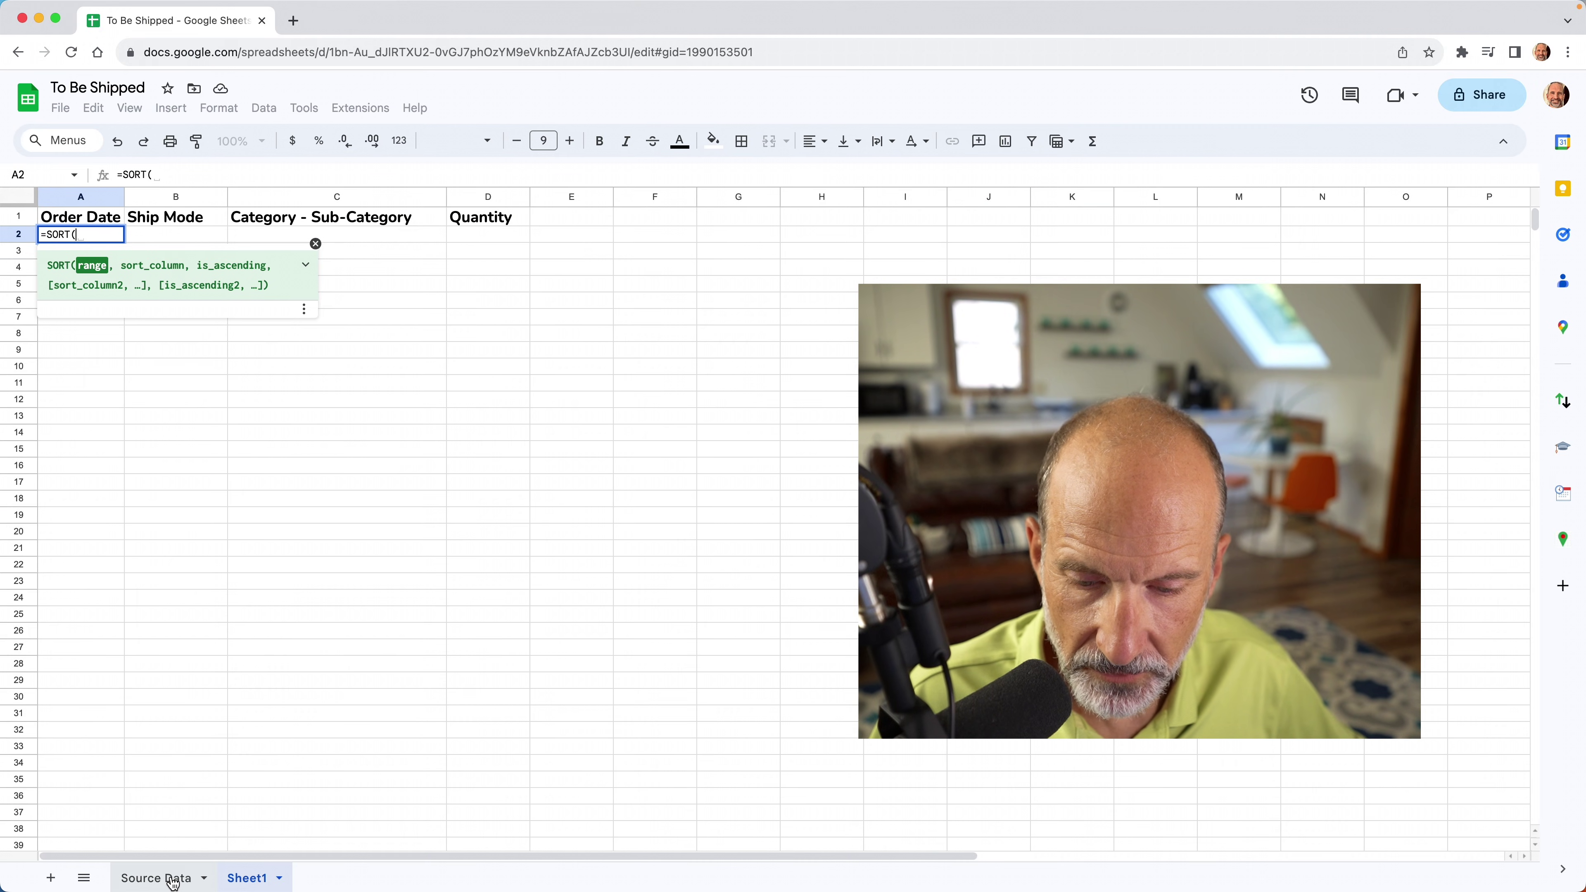
- Build =SORT('Source Data'!A2:D,2,TRUE), trimming the end row from the selected range
{"action": "left_click", "coordinate": [169, 873]}
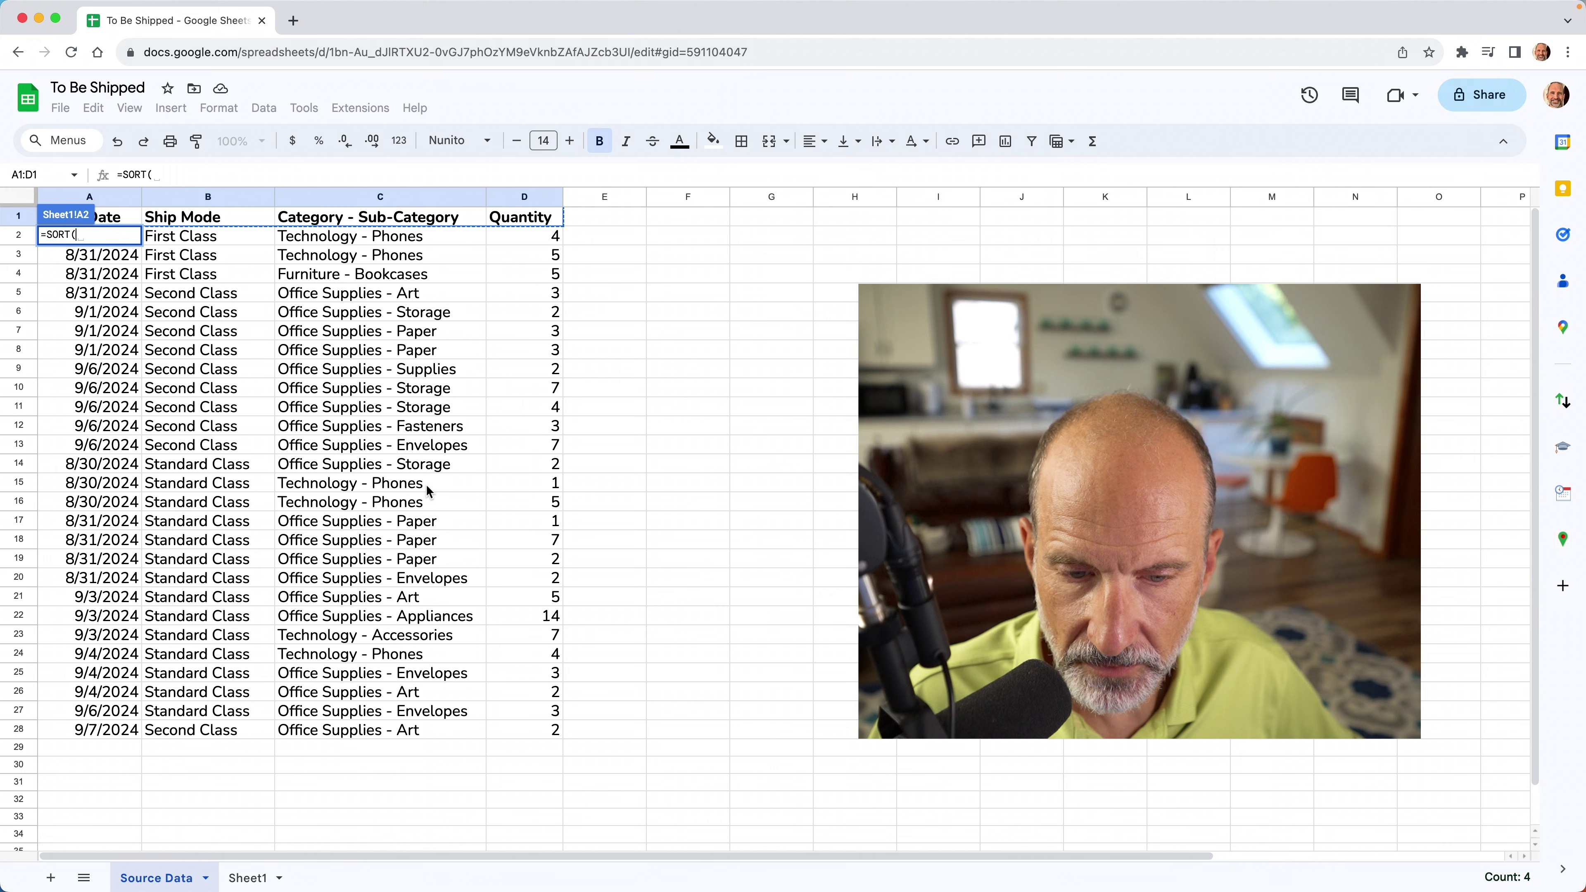
{"action": "left_click_drag", "start_coordinate": [538, 726], "coordinate": [104, 250]}
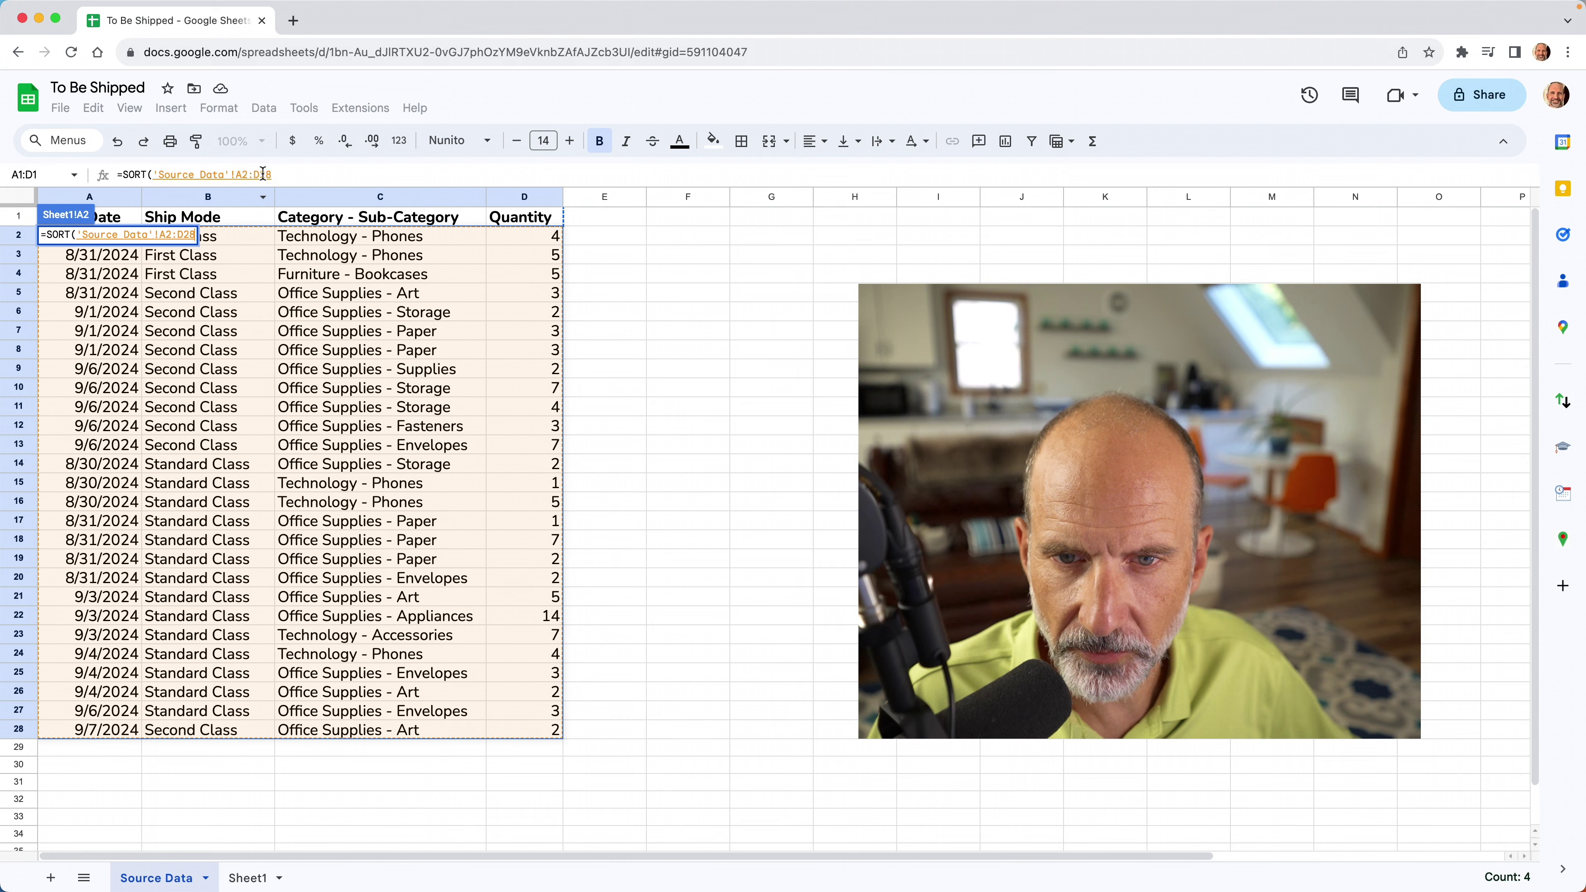
{"action": "left_click_drag", "start_coordinate": [260, 175], "coordinate": [280, 175]}
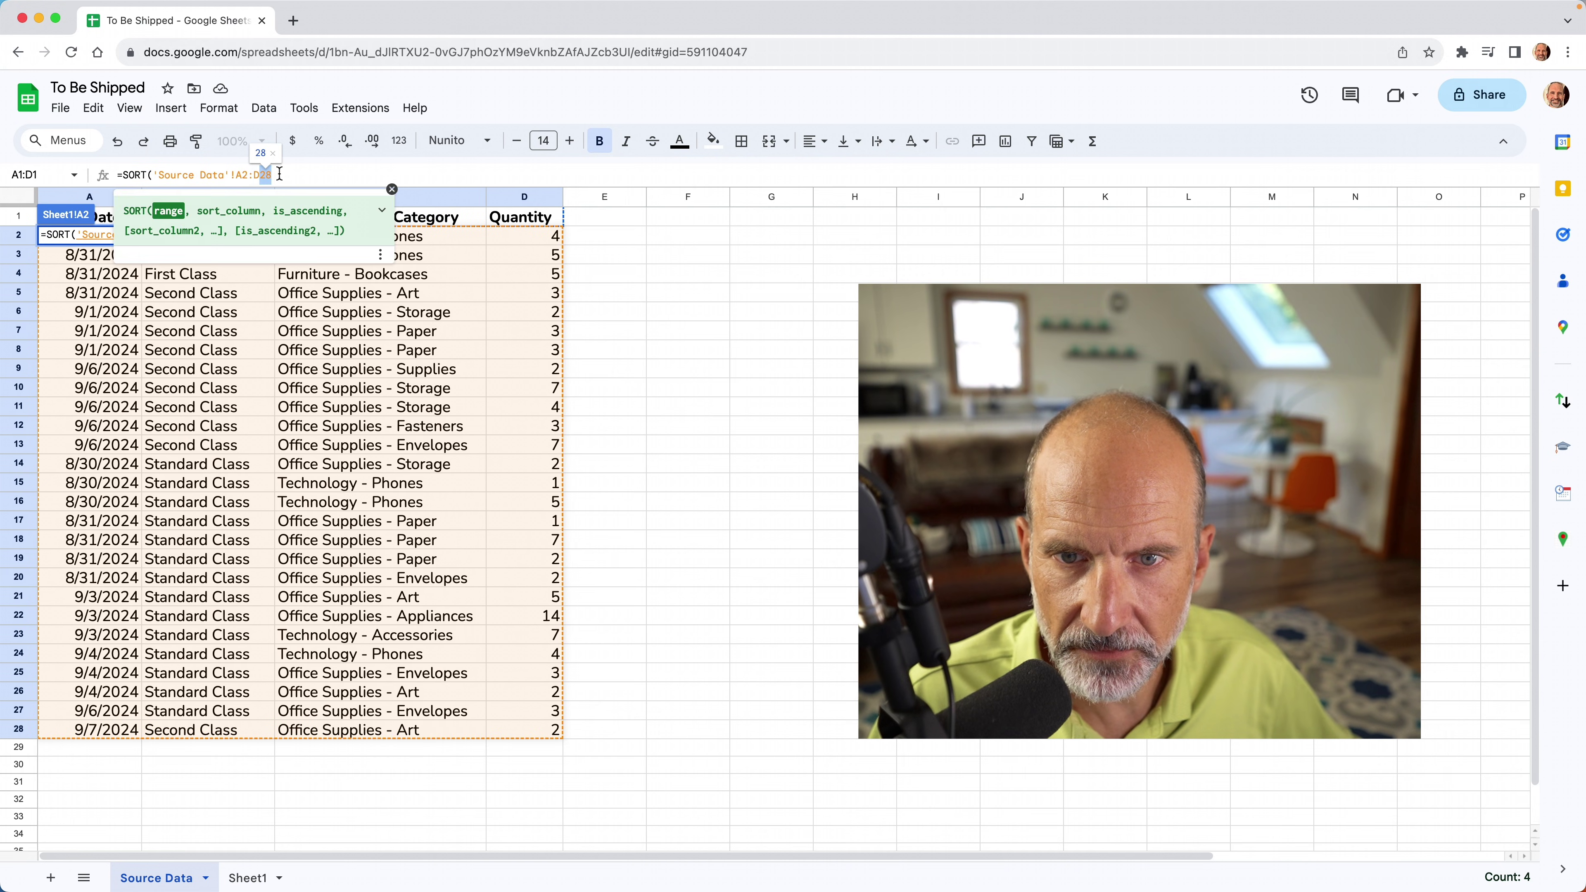
{"action": "key", "text": "BackSpace"}
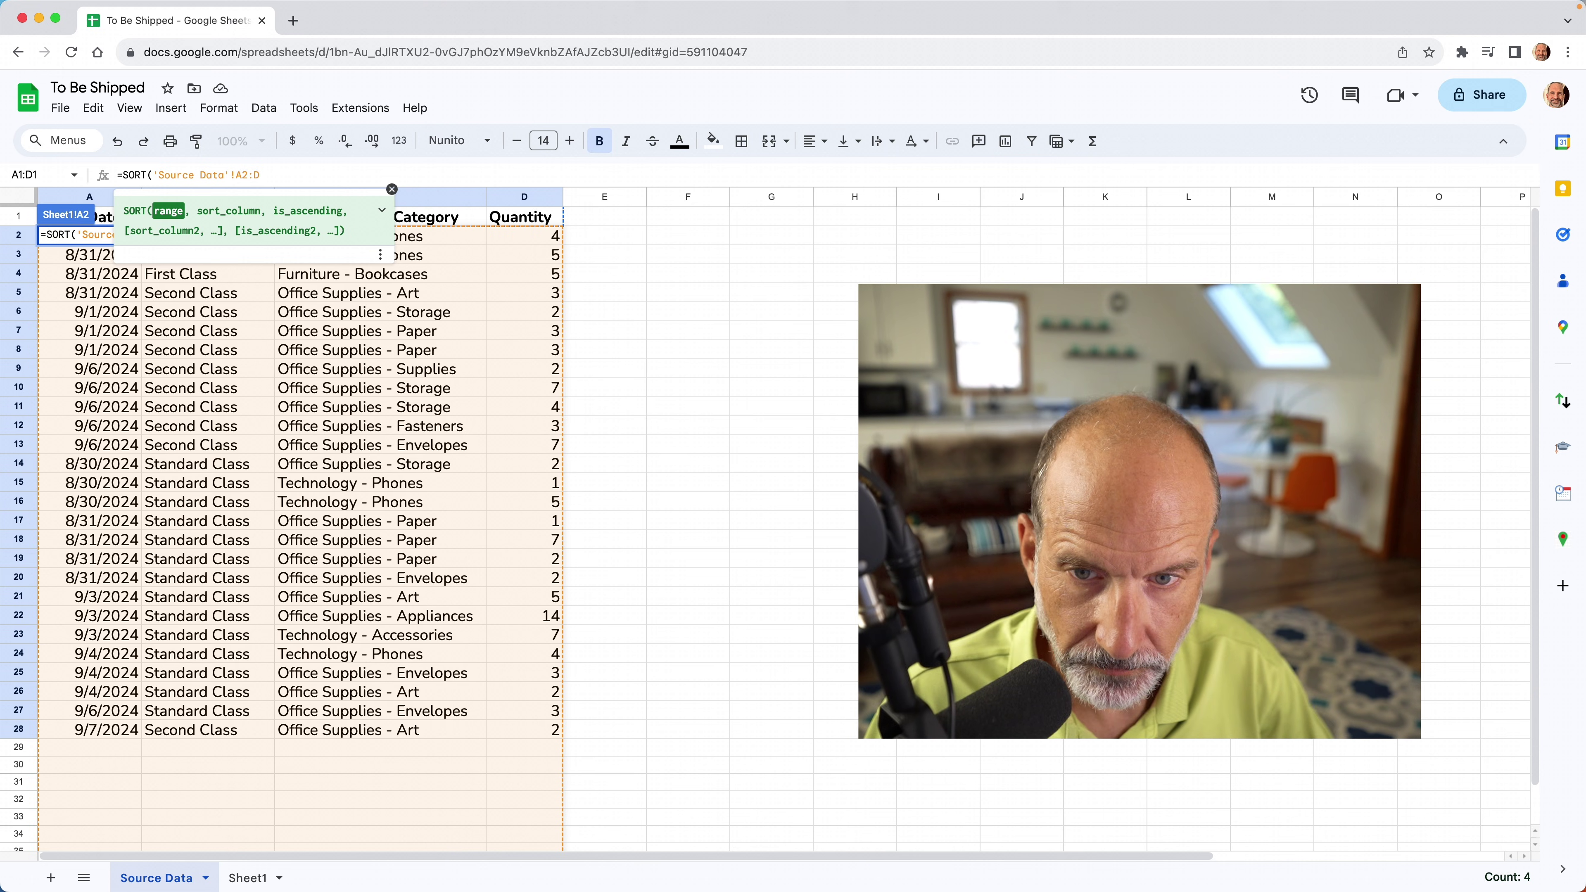
{"action": "type", "text": ","}
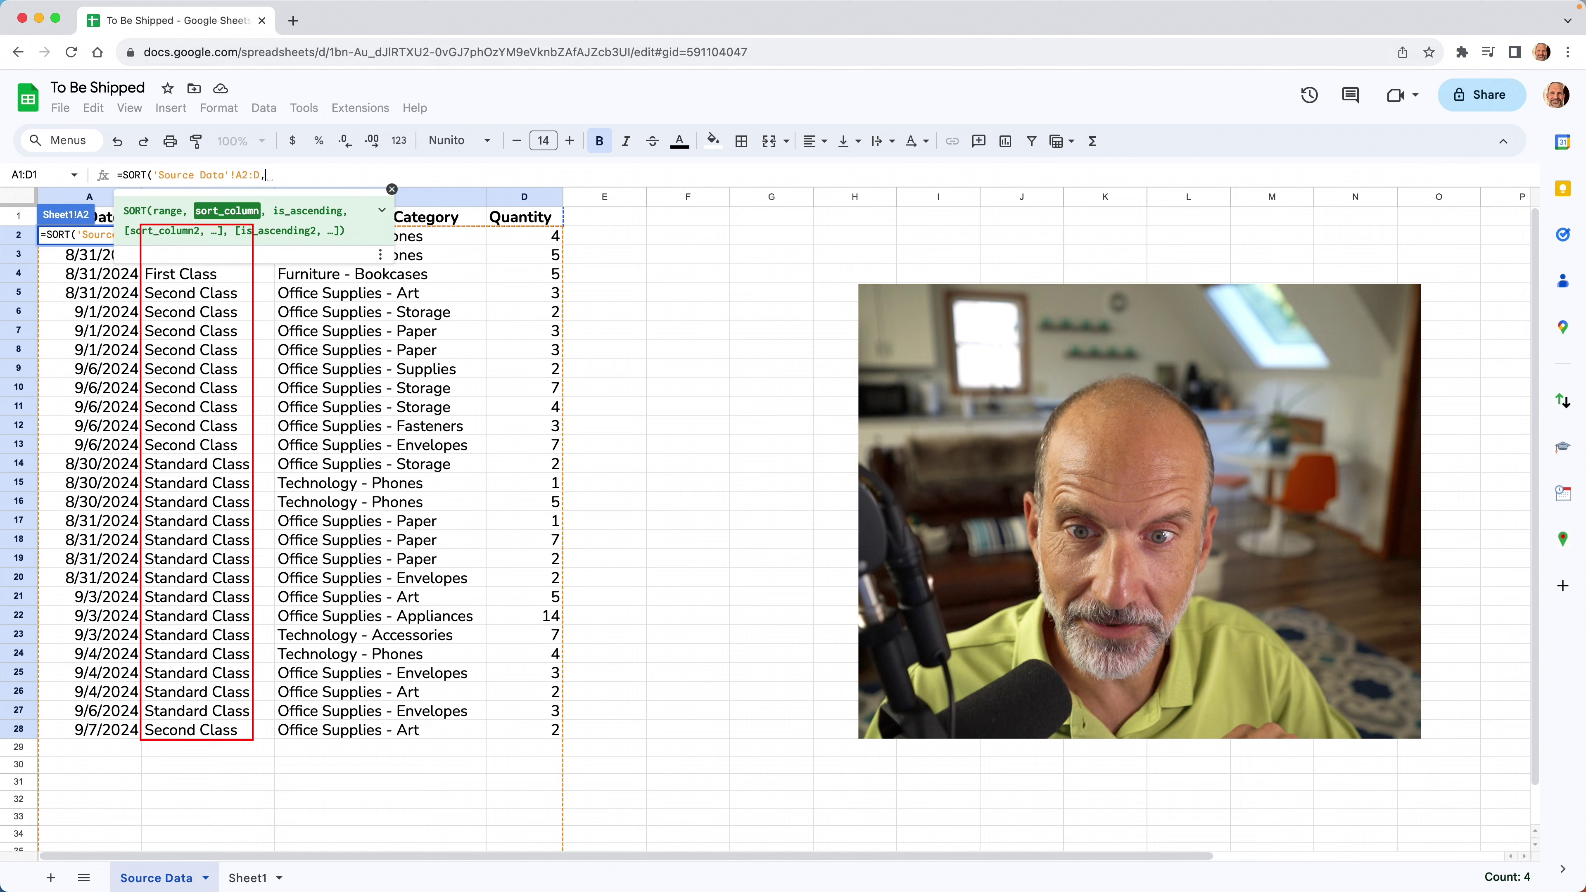
{"action": "type", "text": "2"}
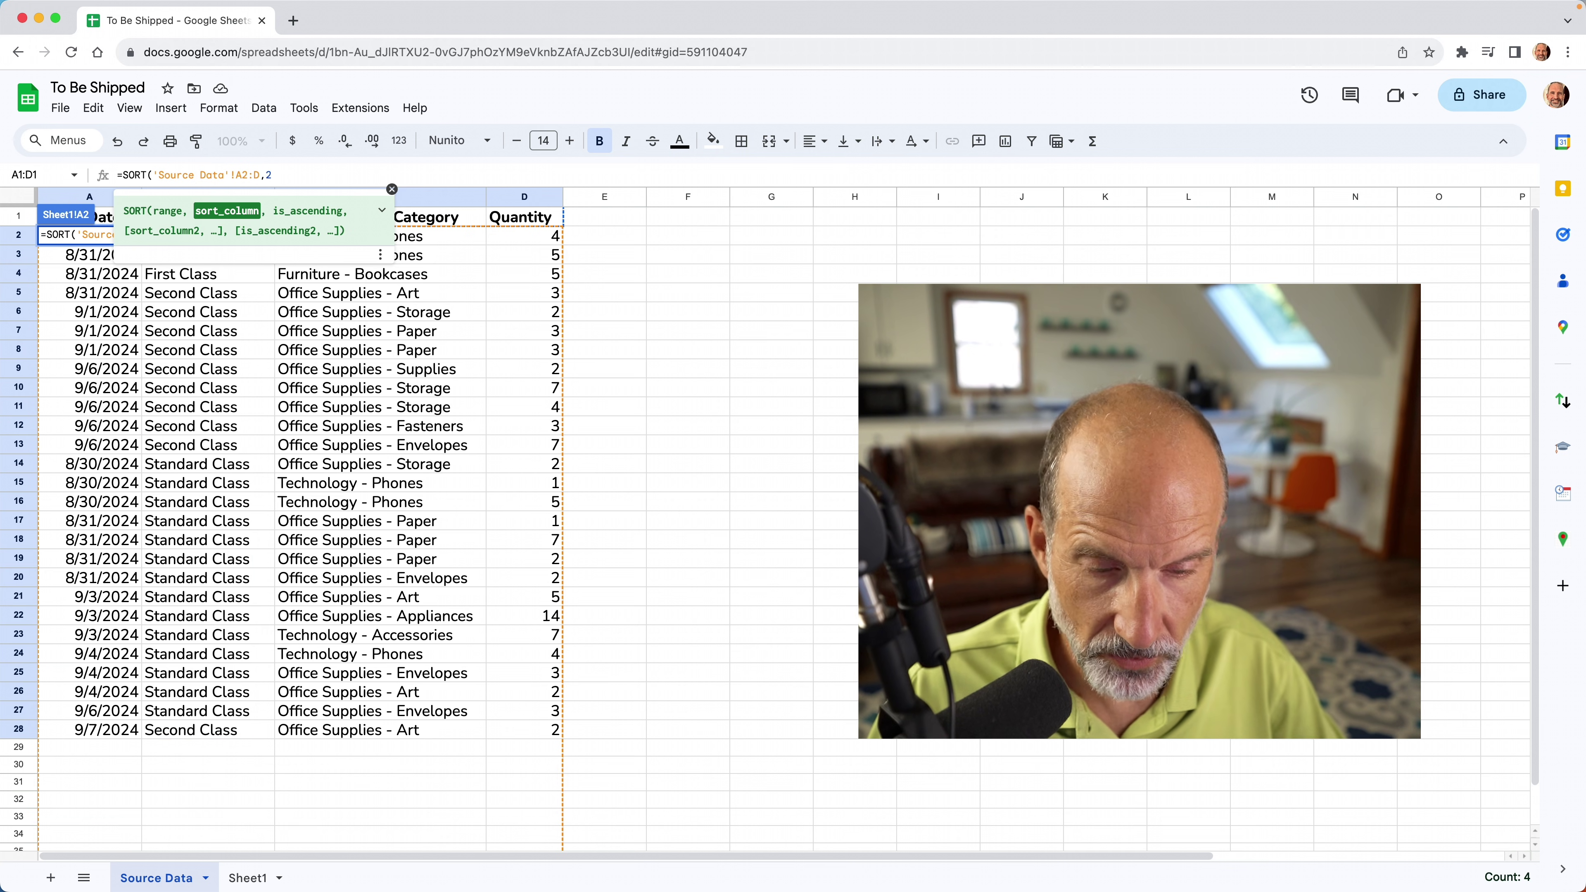
{"action": "type", "text": ","}
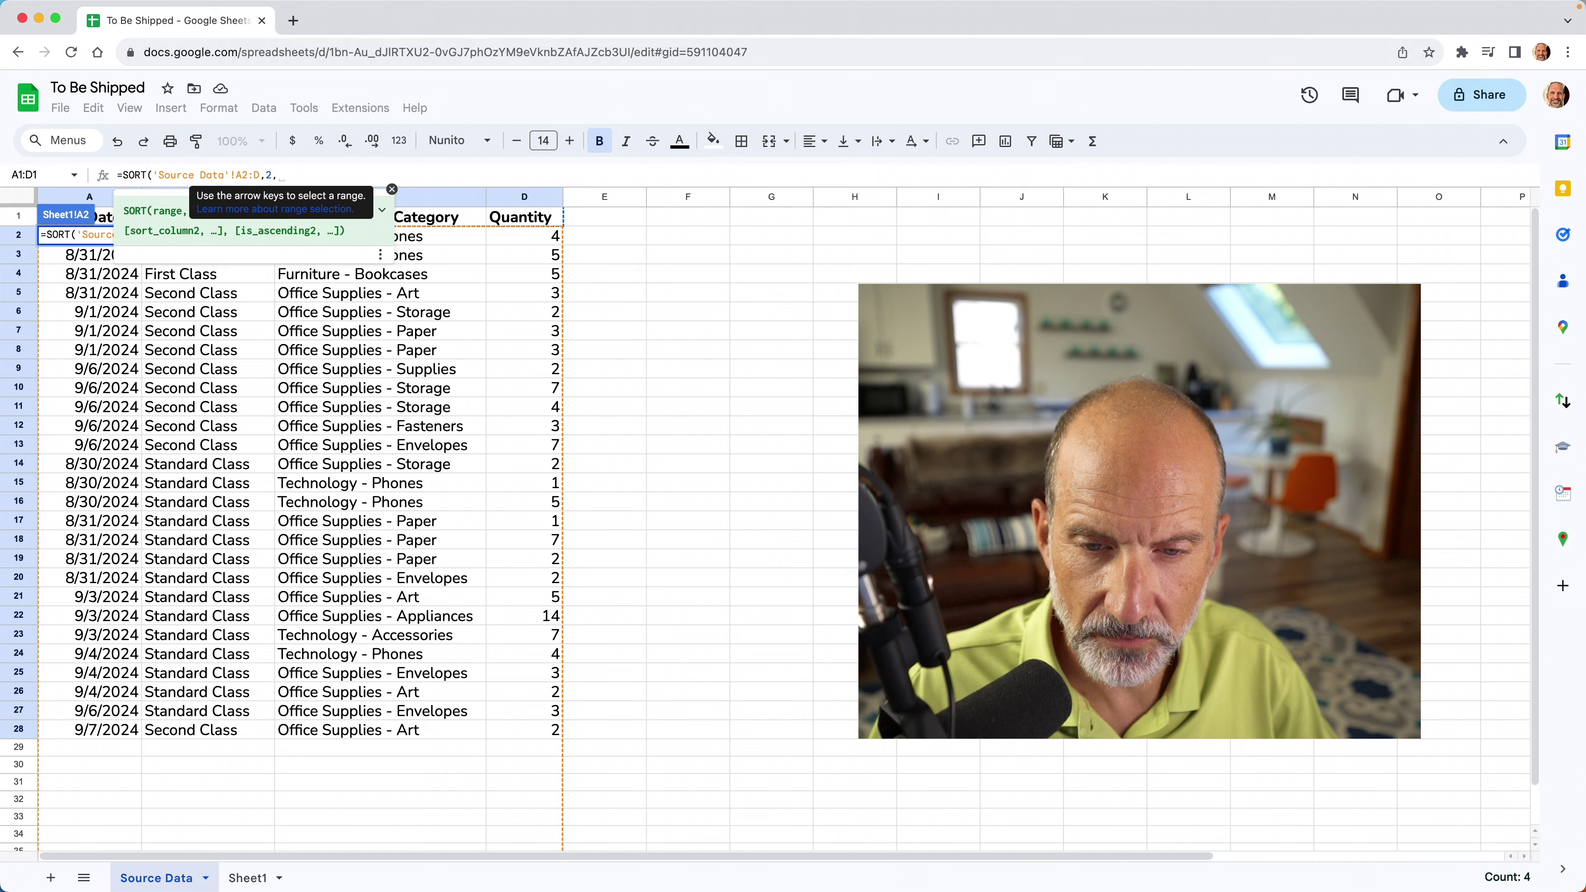
{"action": "type", "text": "TRU"}
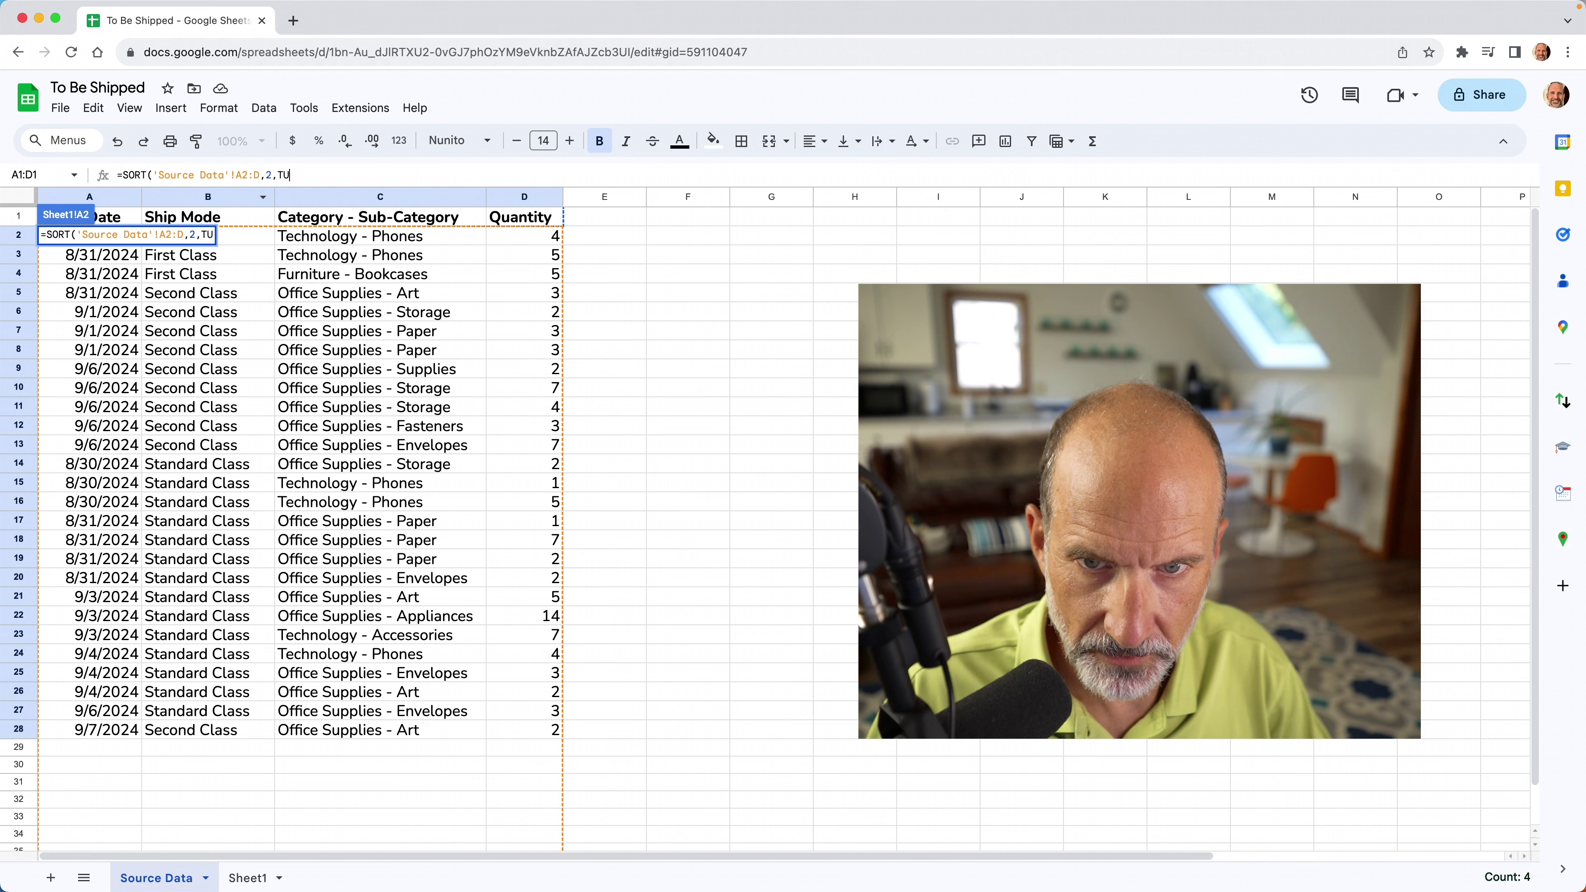
{"action": "type", "text": "E"}
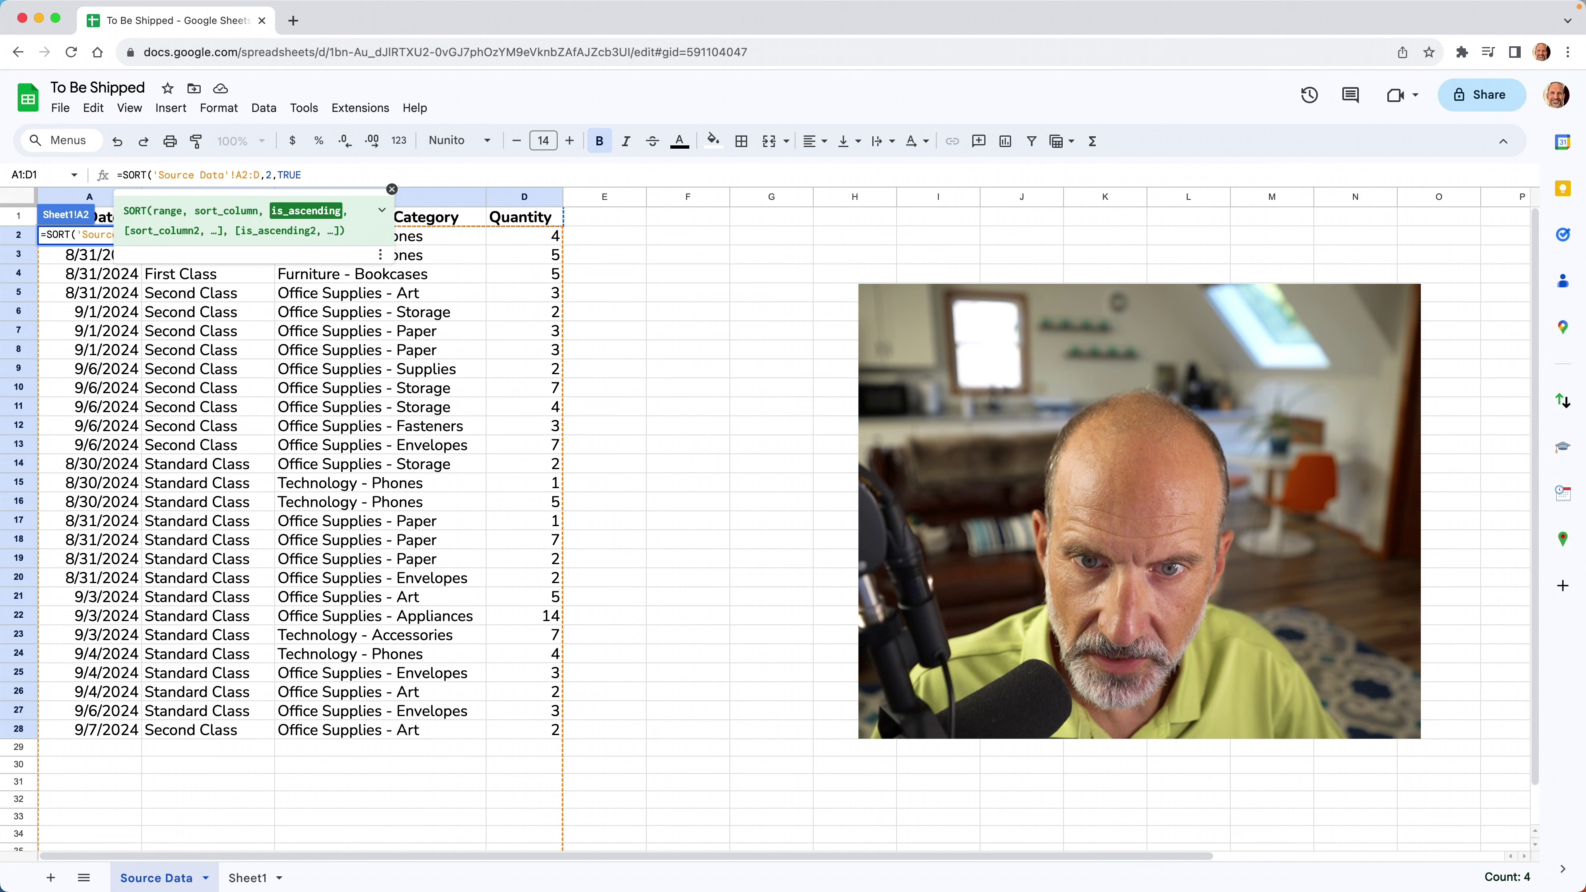
{"action": "type", "text": ")"}
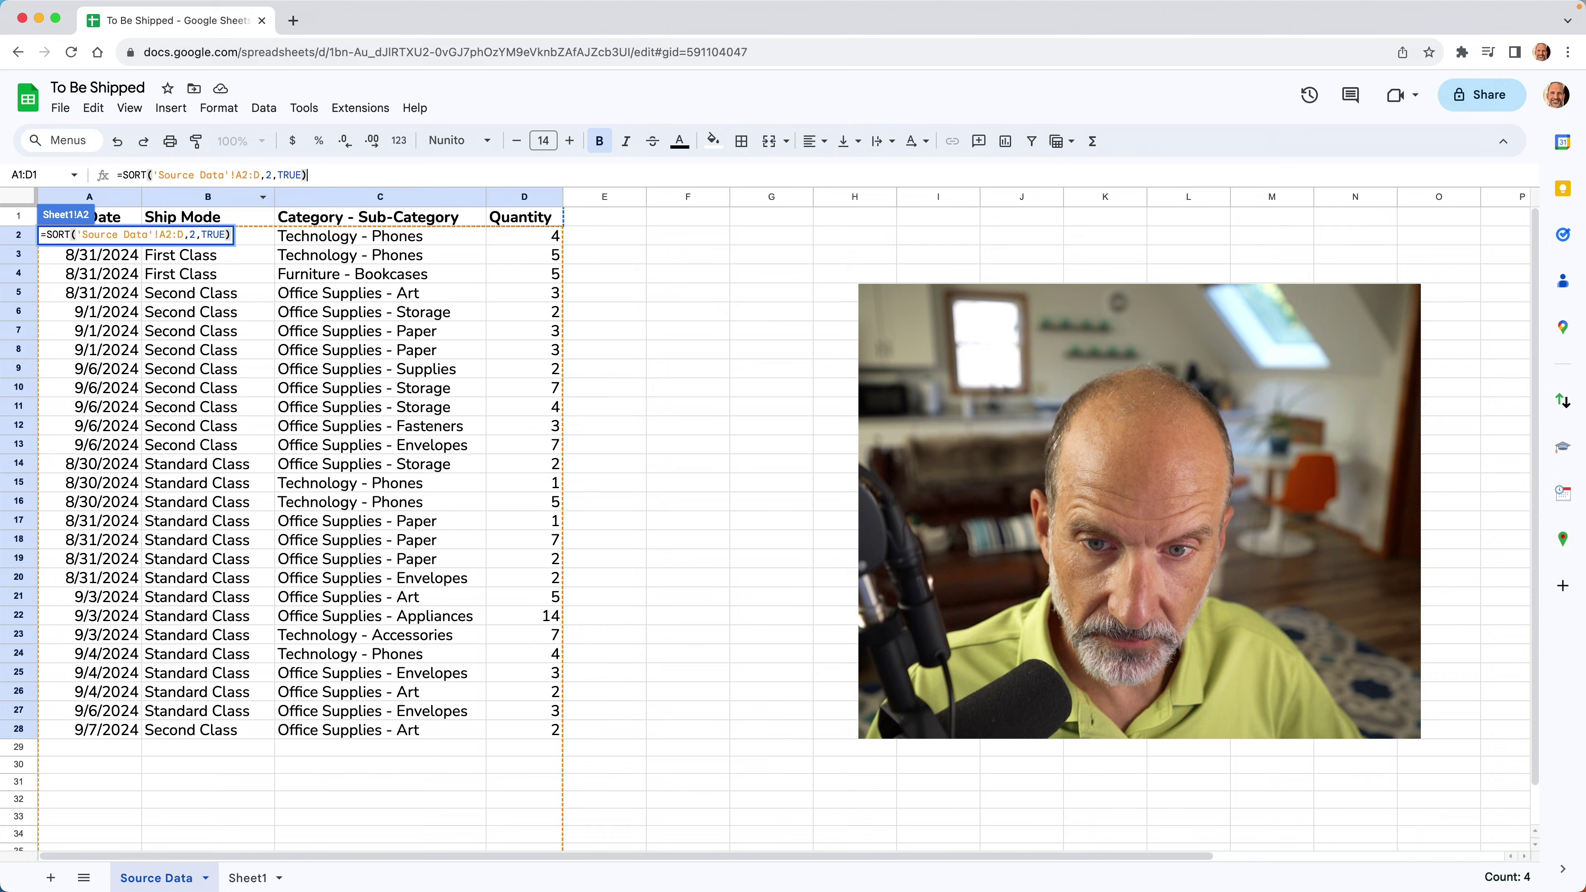
- Commit =SORT('Source Data'!A2:D,2,TRUE) so all 27 orders appear sorted by Ship Mode
{"action": "key", "text": "Return"}
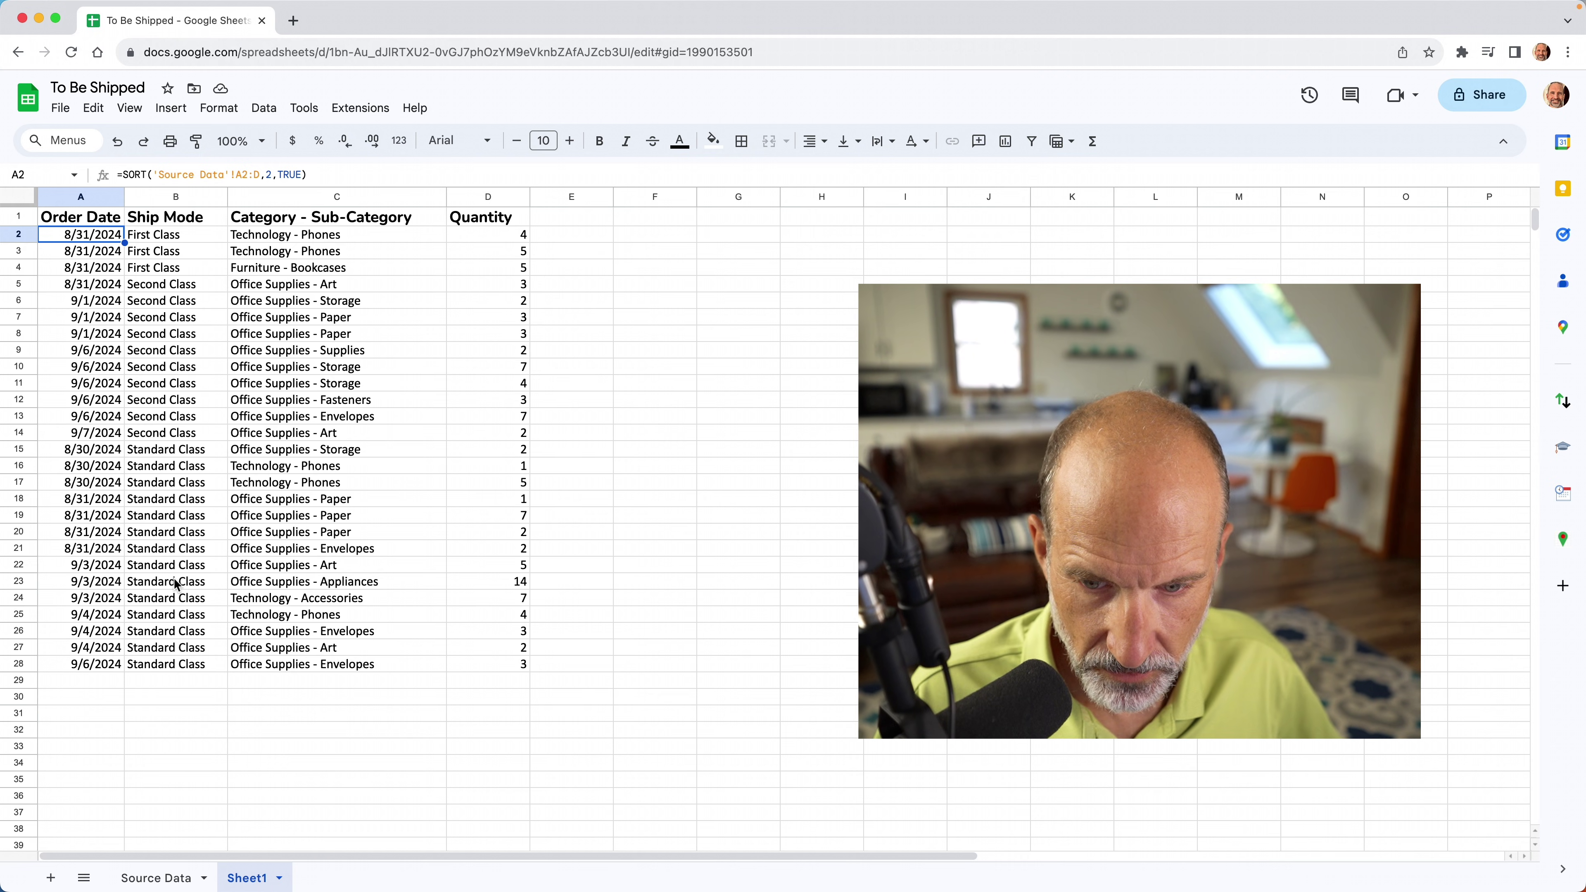
- Copy the First Class Furniture - Bookcases order from row 4 into row 29
{"action": "left_click", "coordinate": [166, 872]}
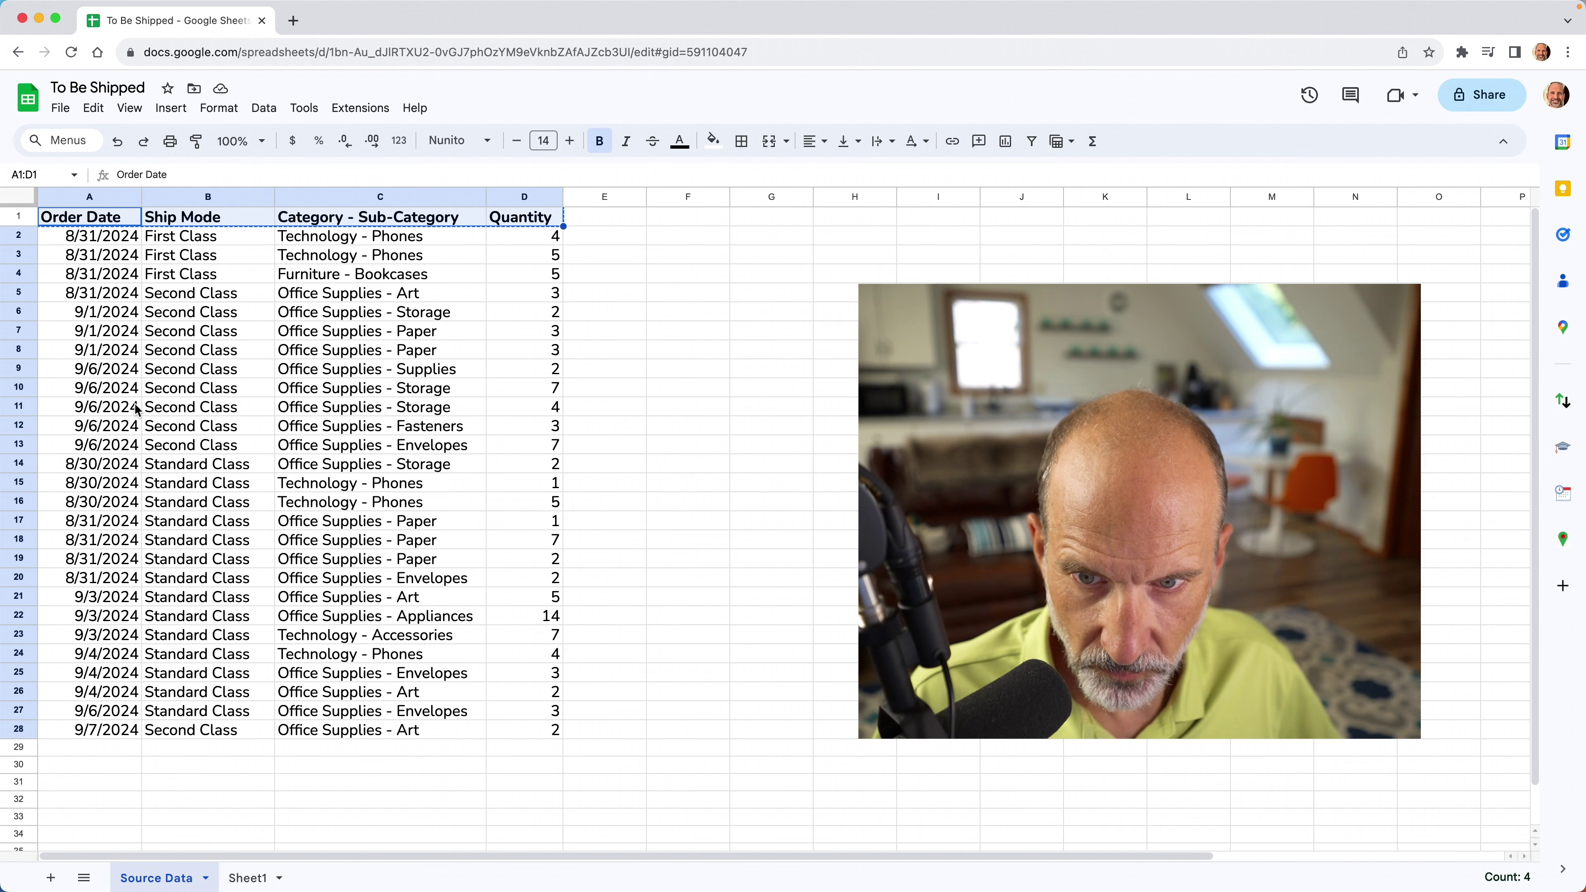
{"action": "left_click_drag", "start_coordinate": [124, 274], "coordinate": [547, 276]}
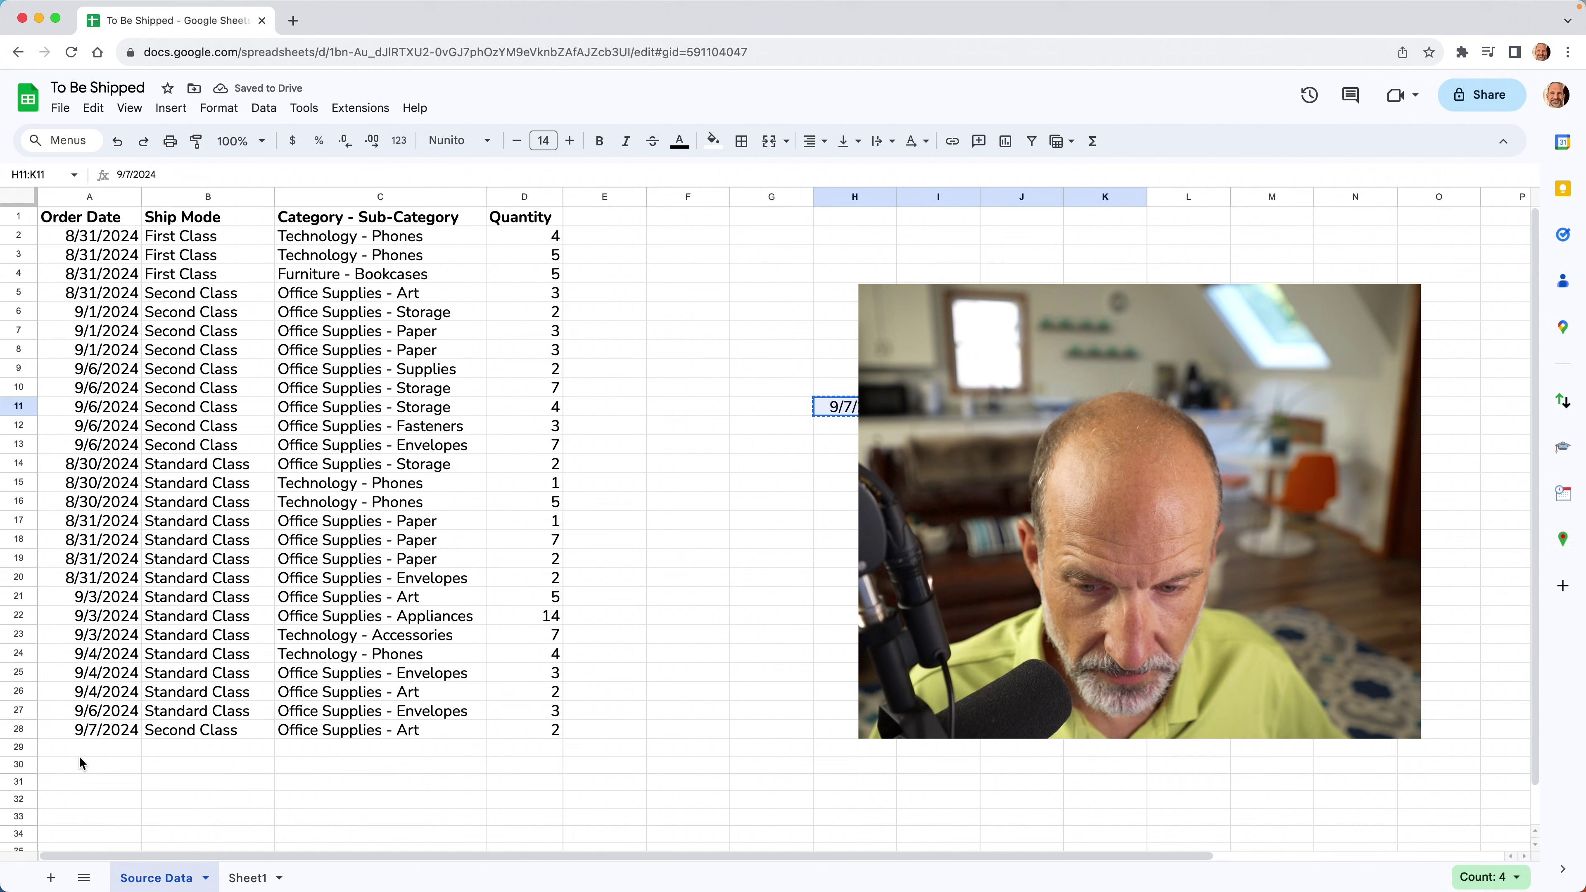
{"action": "left_click", "coordinate": [97, 748]}
{"action": "type", "text": "9/7/2024\tFirst Class\tFurniture - Bookcases\t5"}
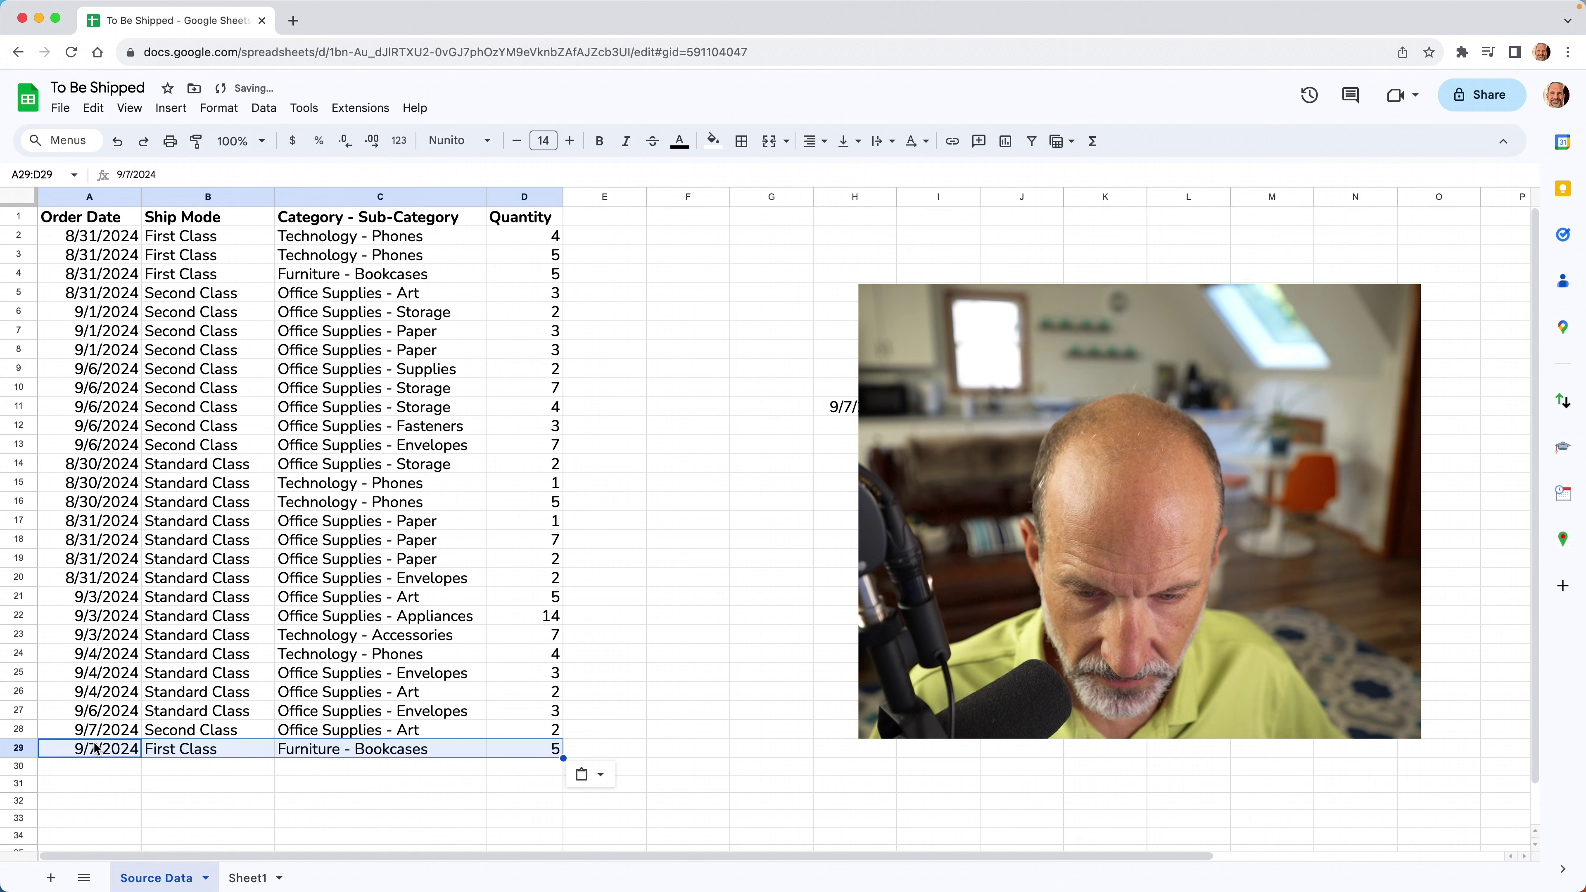
- Check row 29's 9/7/2024 date and First Class ship mode, then view Sheet1
{"action": "left_click", "coordinate": [247, 750]}
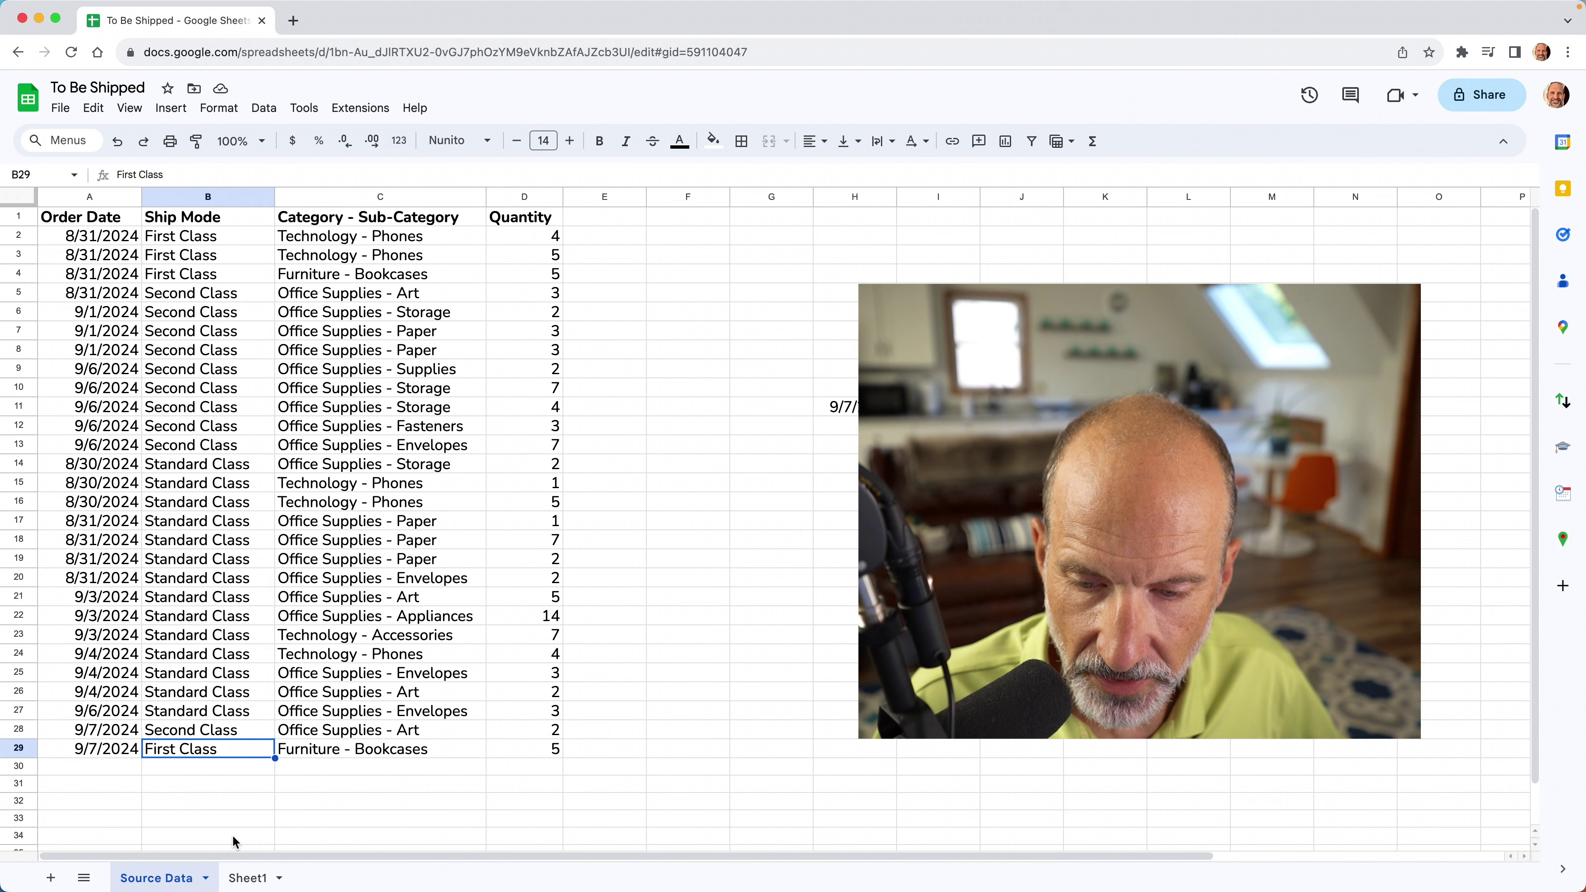
{"action": "left_click", "coordinate": [85, 753]}
{"action": "left_click", "coordinate": [168, 756]}
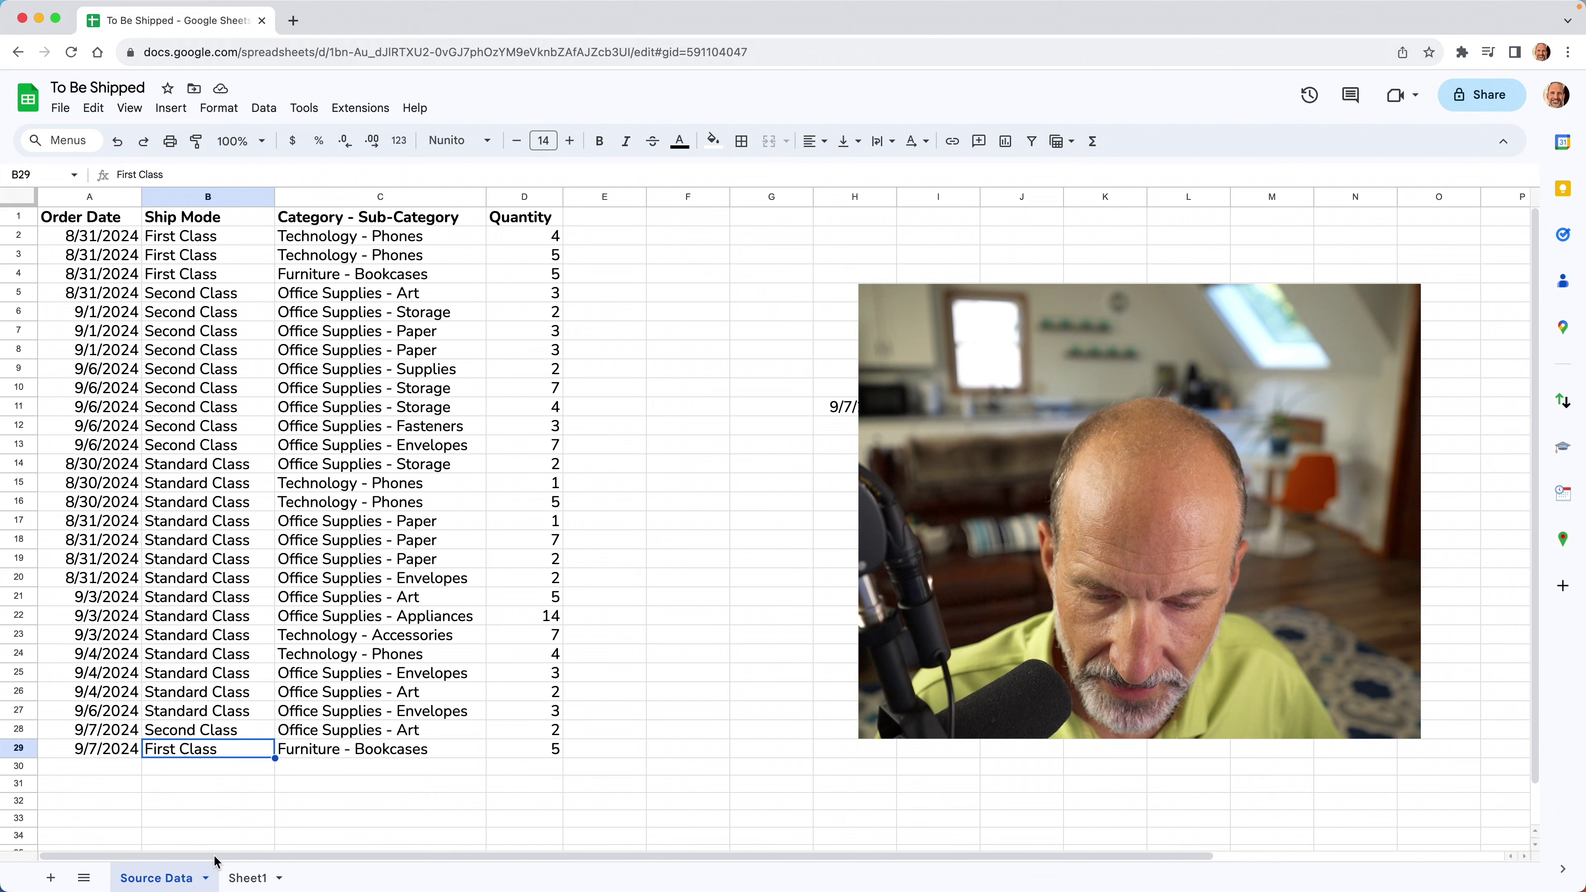
{"action": "left_click", "coordinate": [238, 876]}
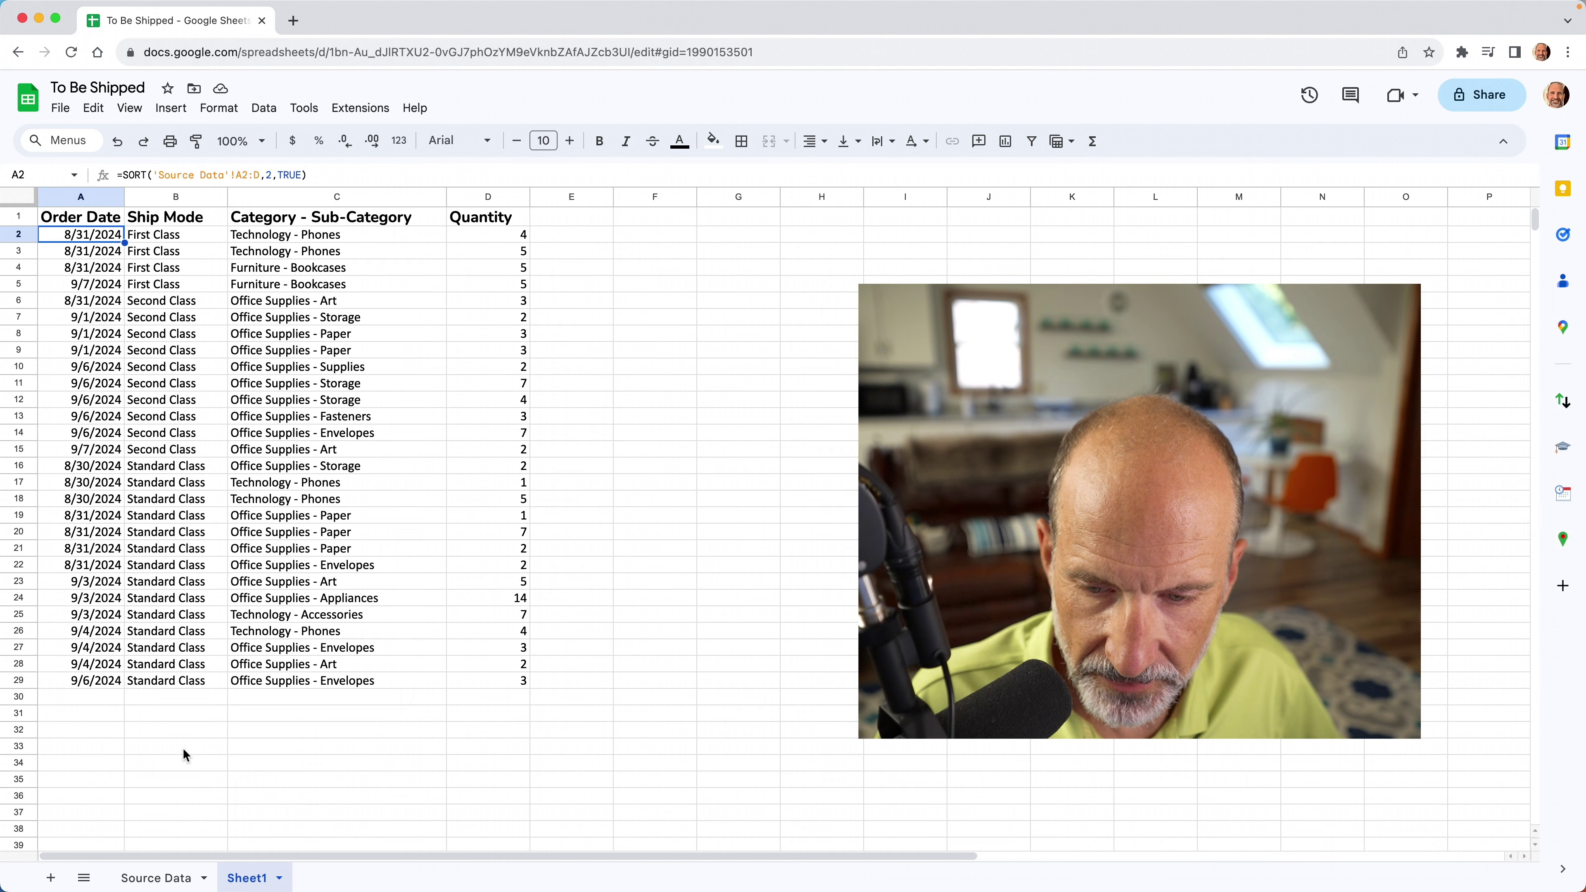
- Inspect the new 9/7/2024 order and the SORT formula in Sheet1, then return to Source Data
{"action": "left_click", "coordinate": [105, 687]}
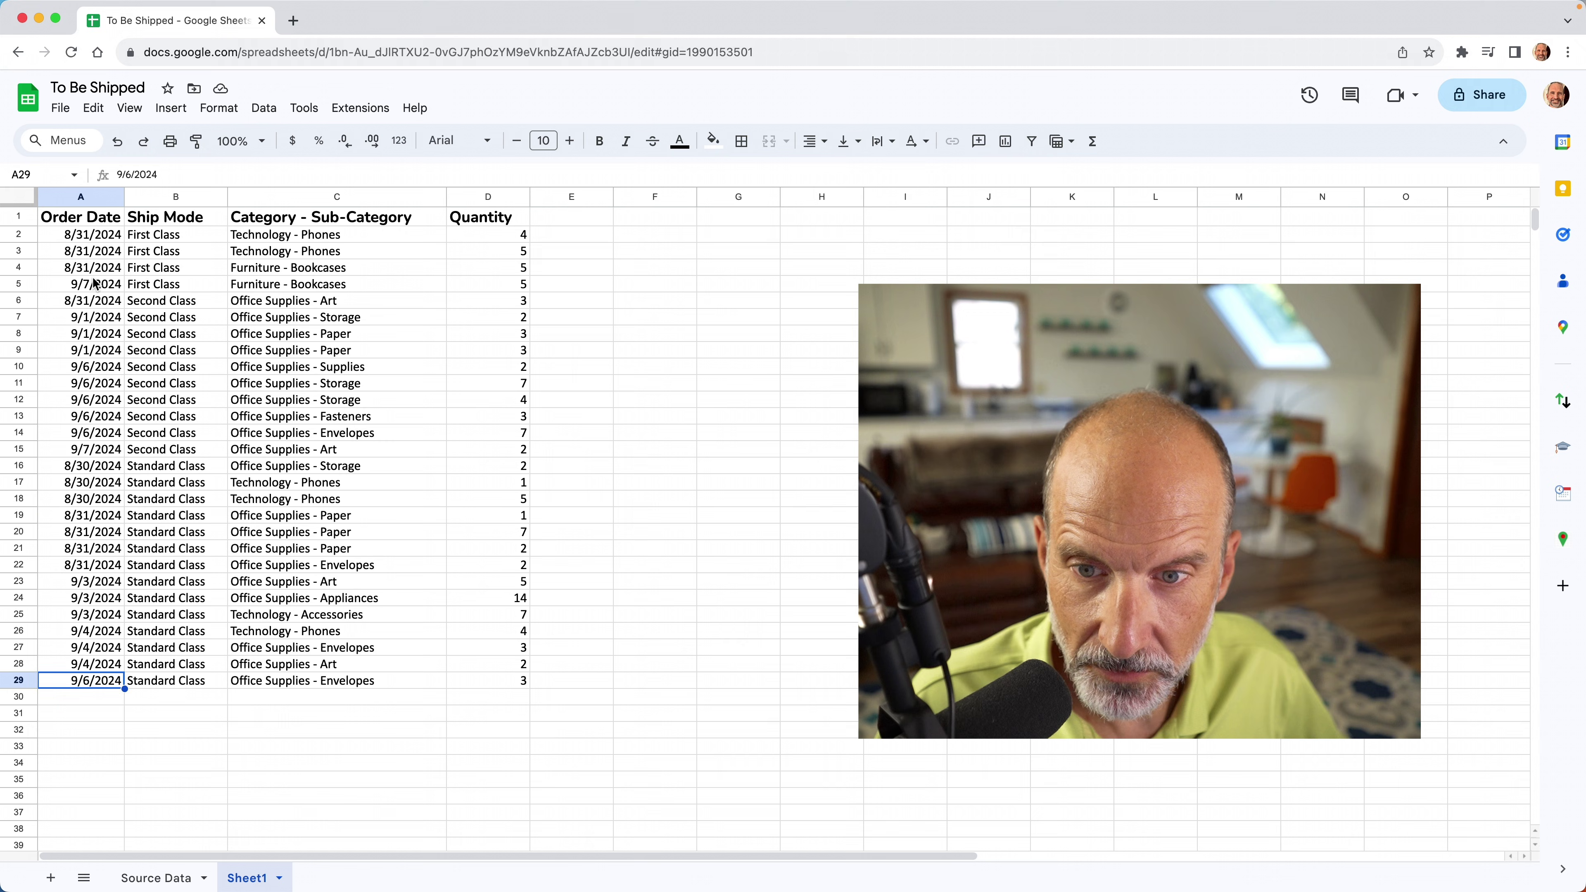
{"action": "left_click_drag", "start_coordinate": [94, 283], "coordinate": [250, 287]}
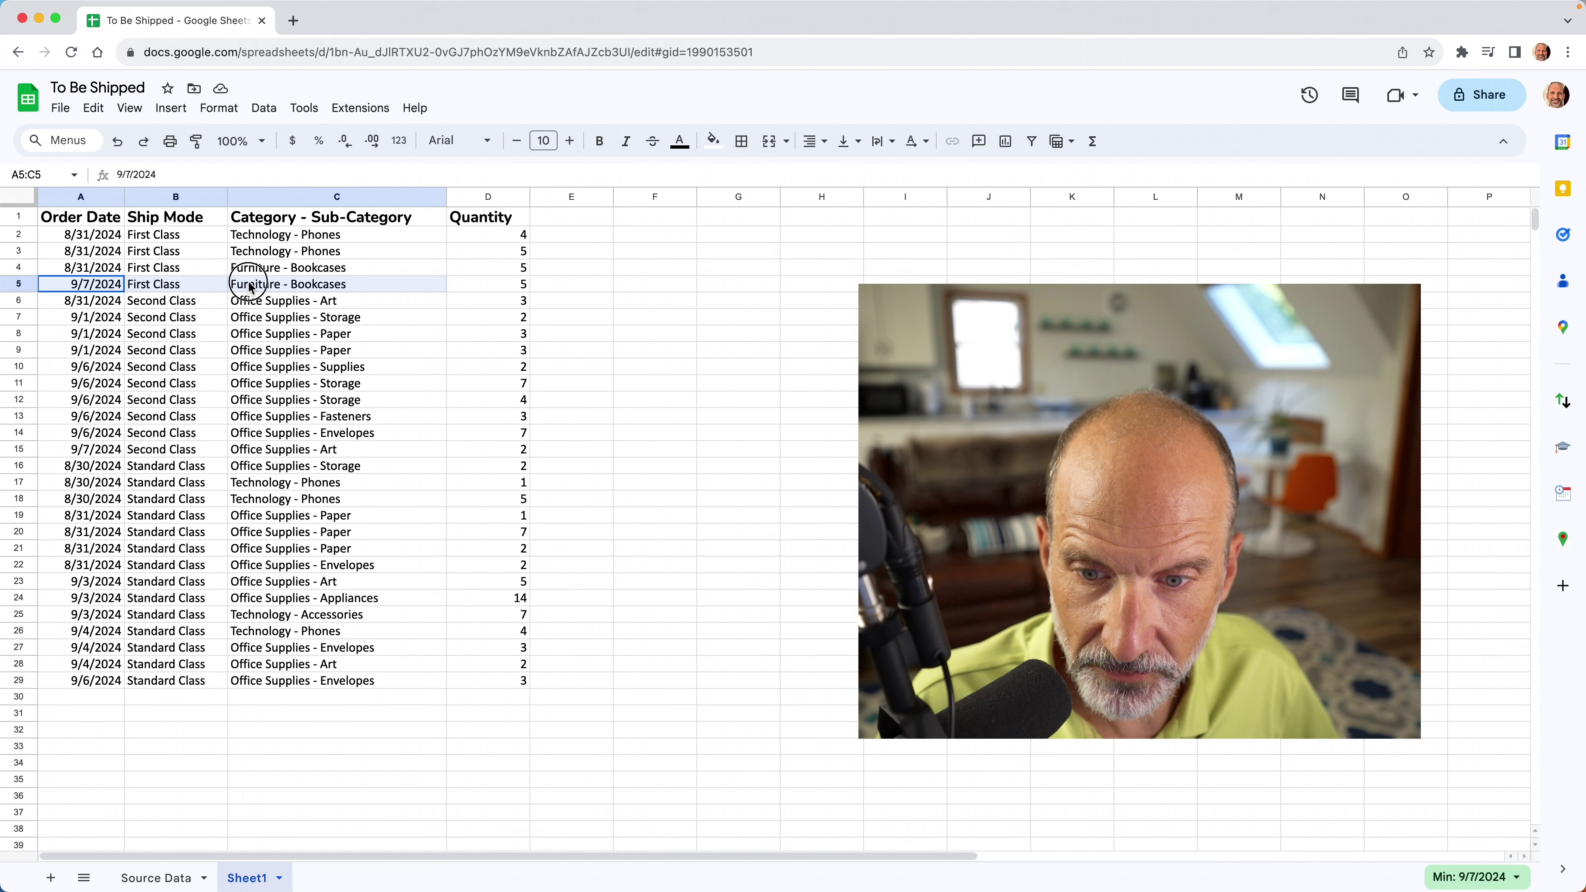
{"action": "key", "text": "ctrl+a"}
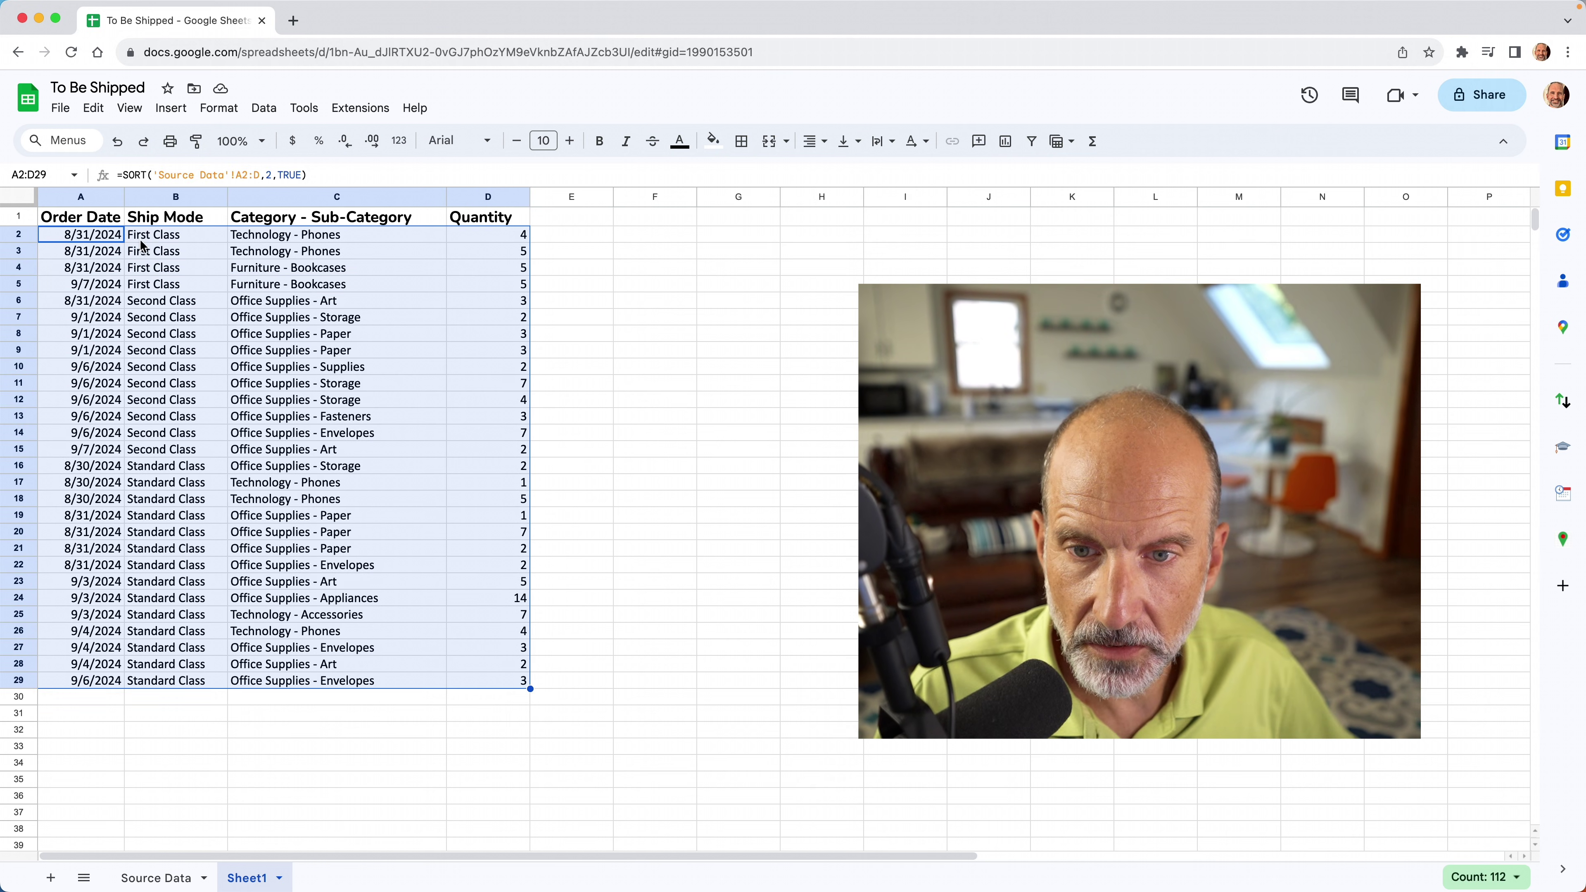
{"action": "left_click", "coordinate": [281, 286]}
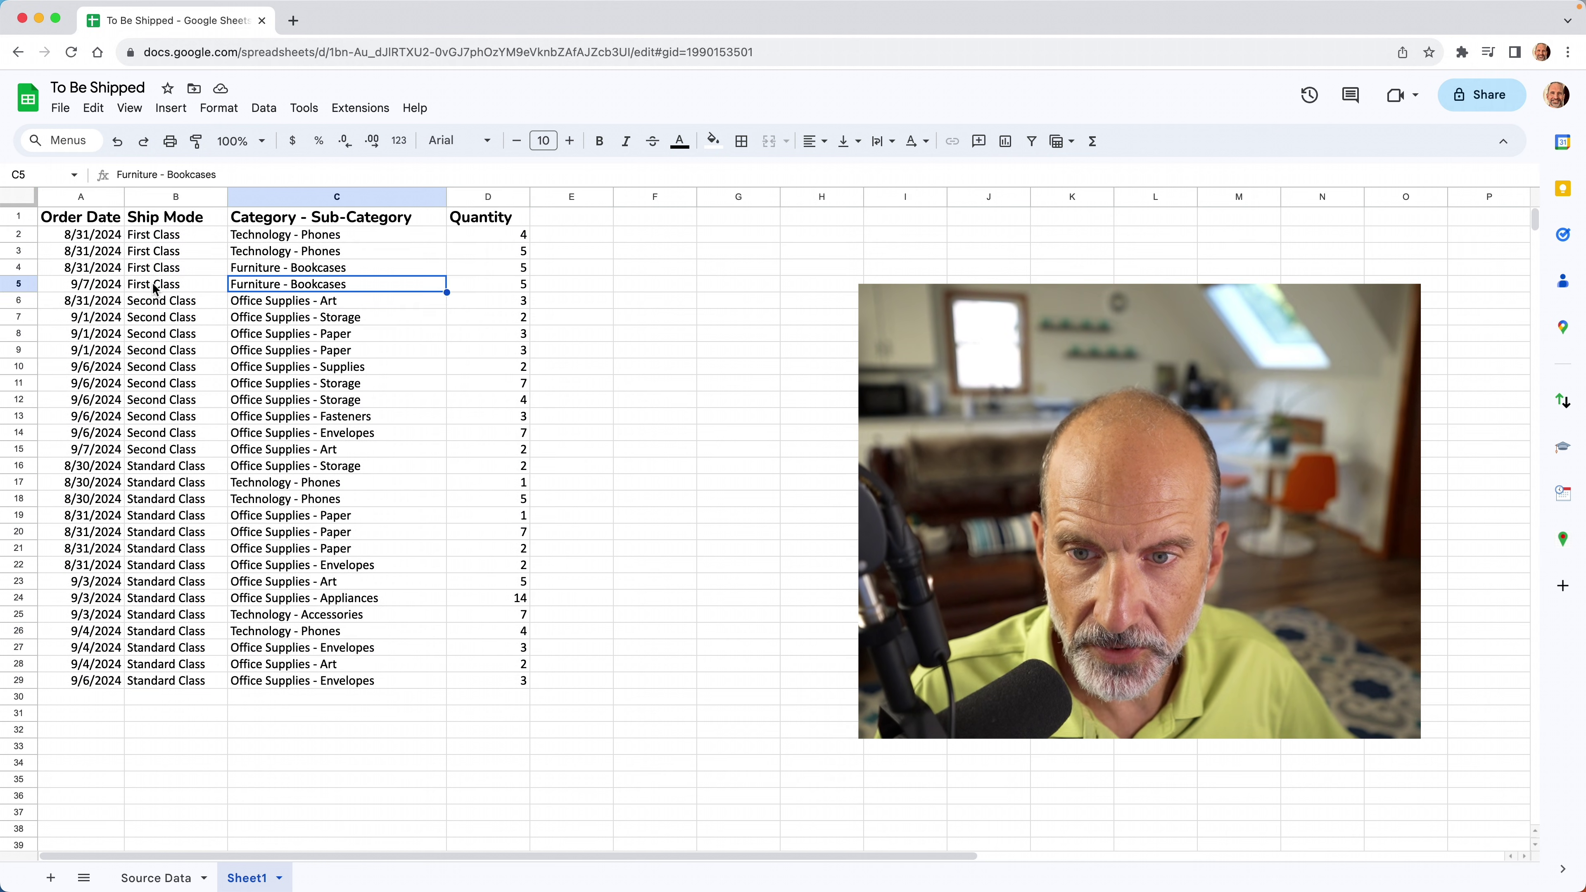
{"action": "left_click", "coordinate": [100, 236]}
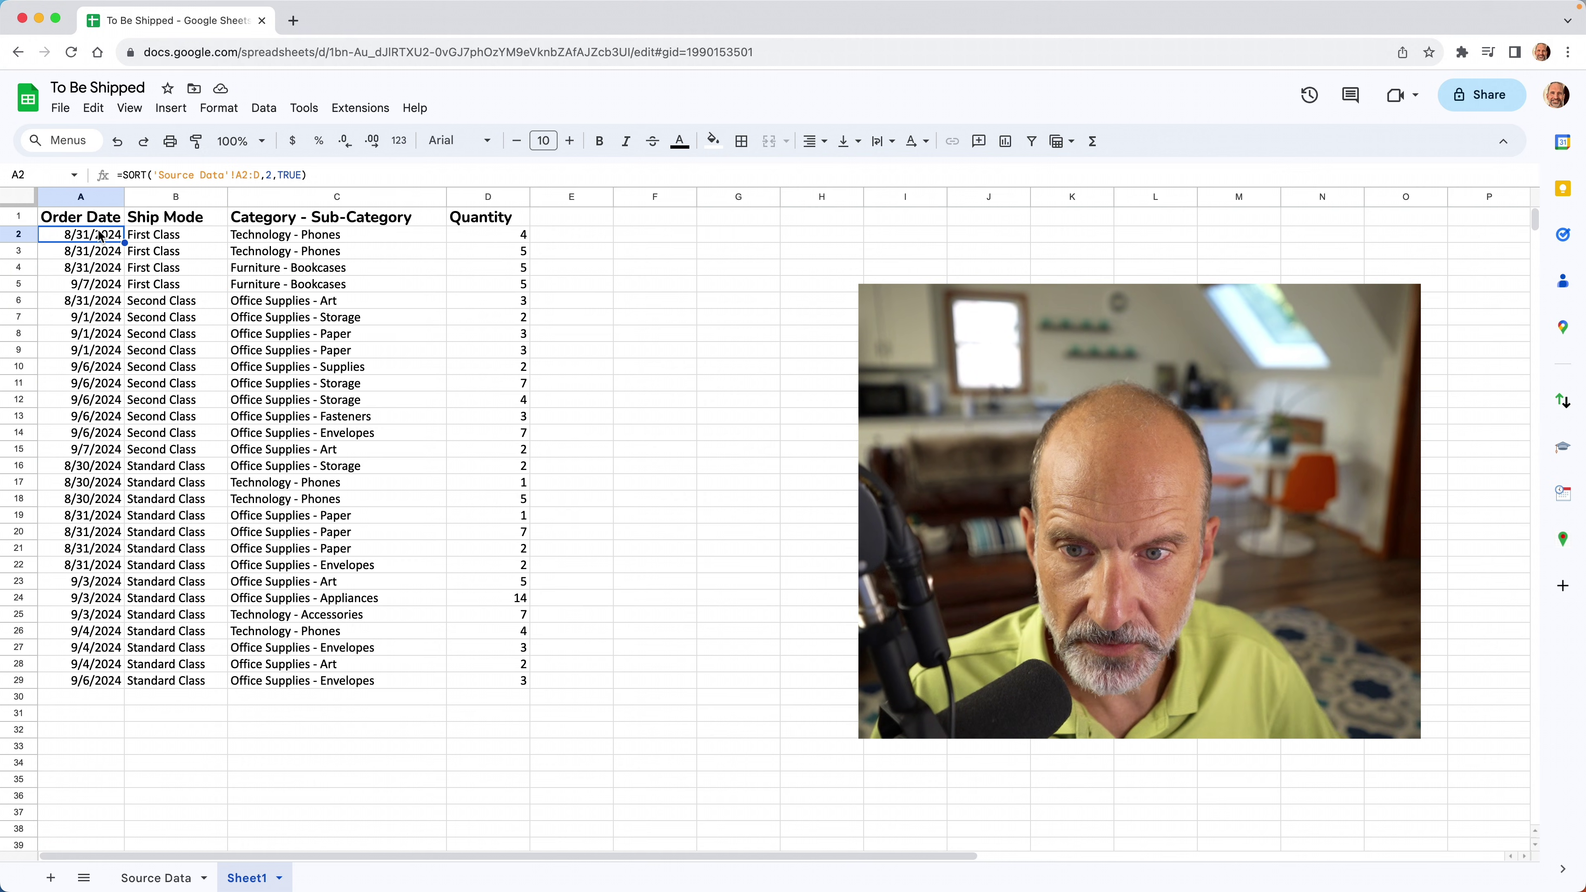
{"action": "key", "text": "Right"}
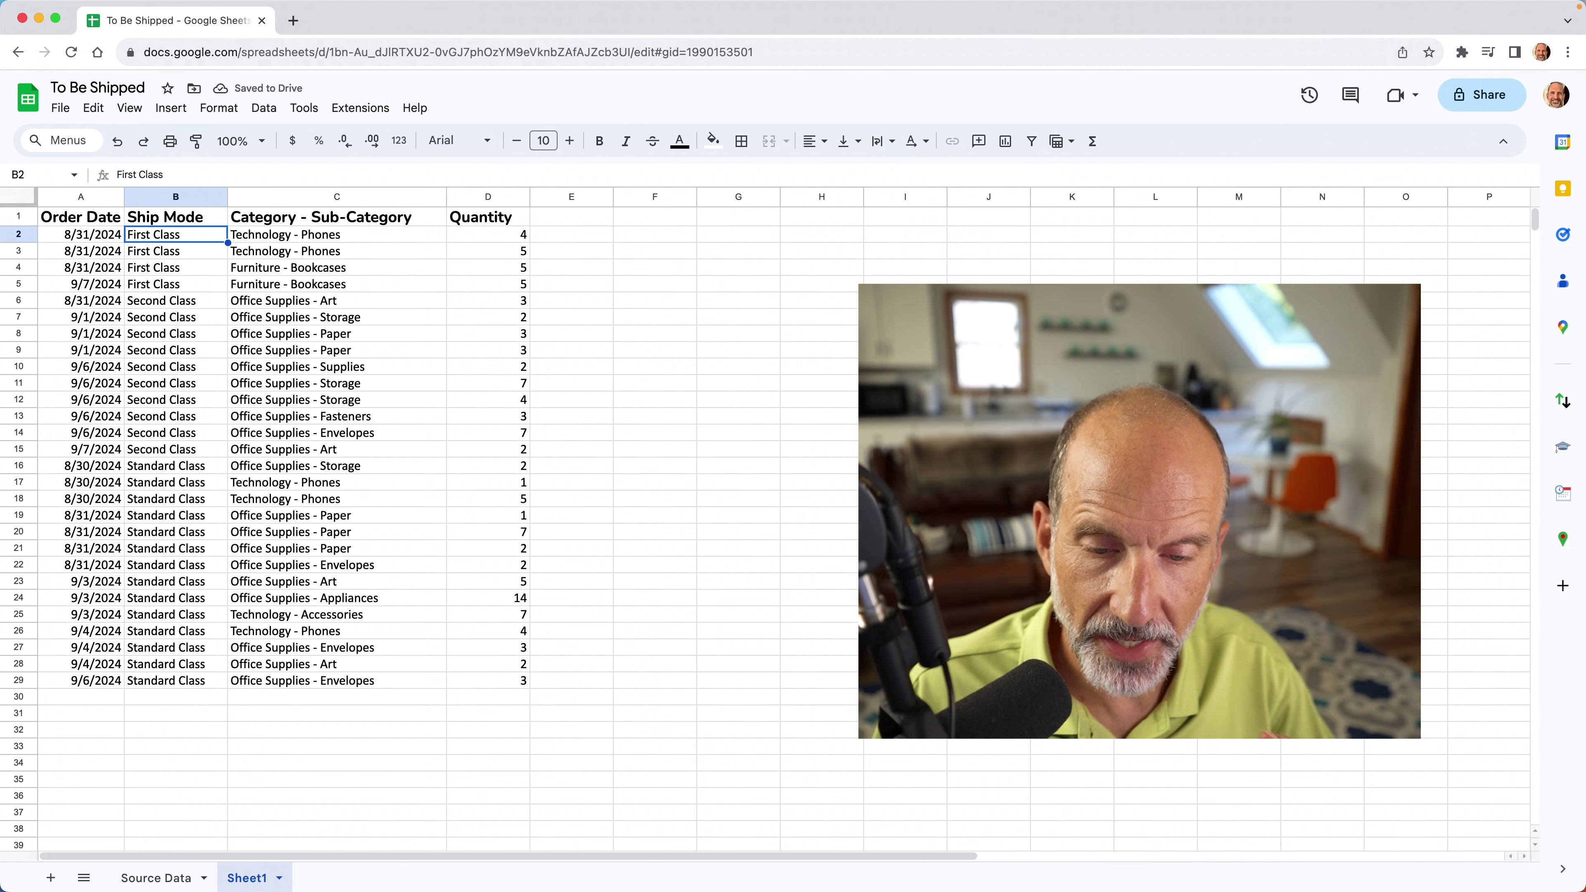
{"action": "left_click", "coordinate": [112, 241]}
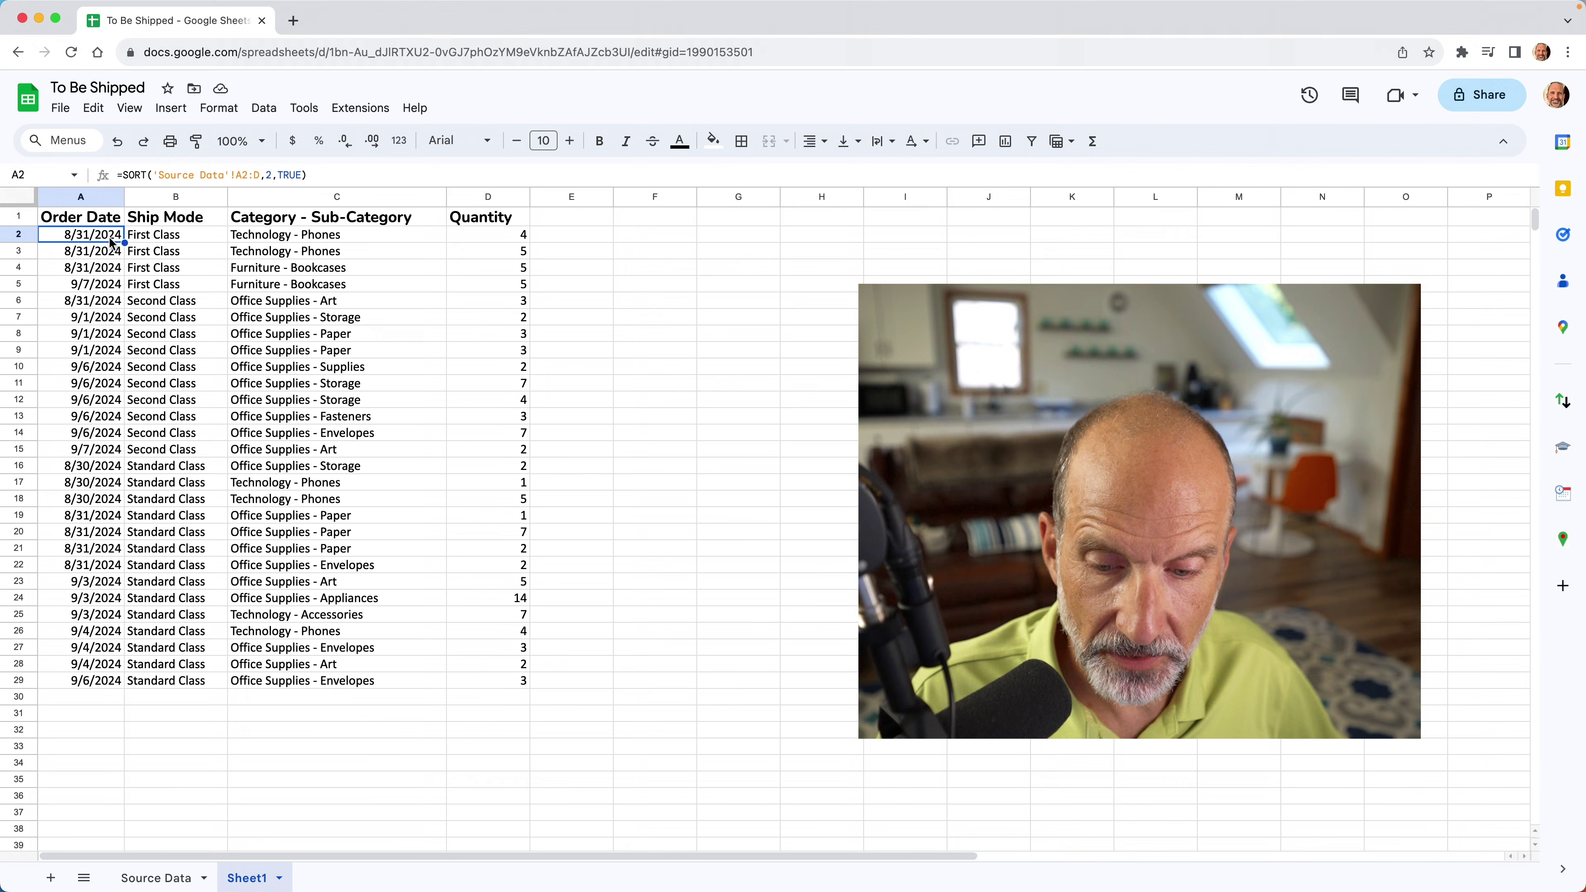
{"action": "left_click", "coordinate": [209, 317]}
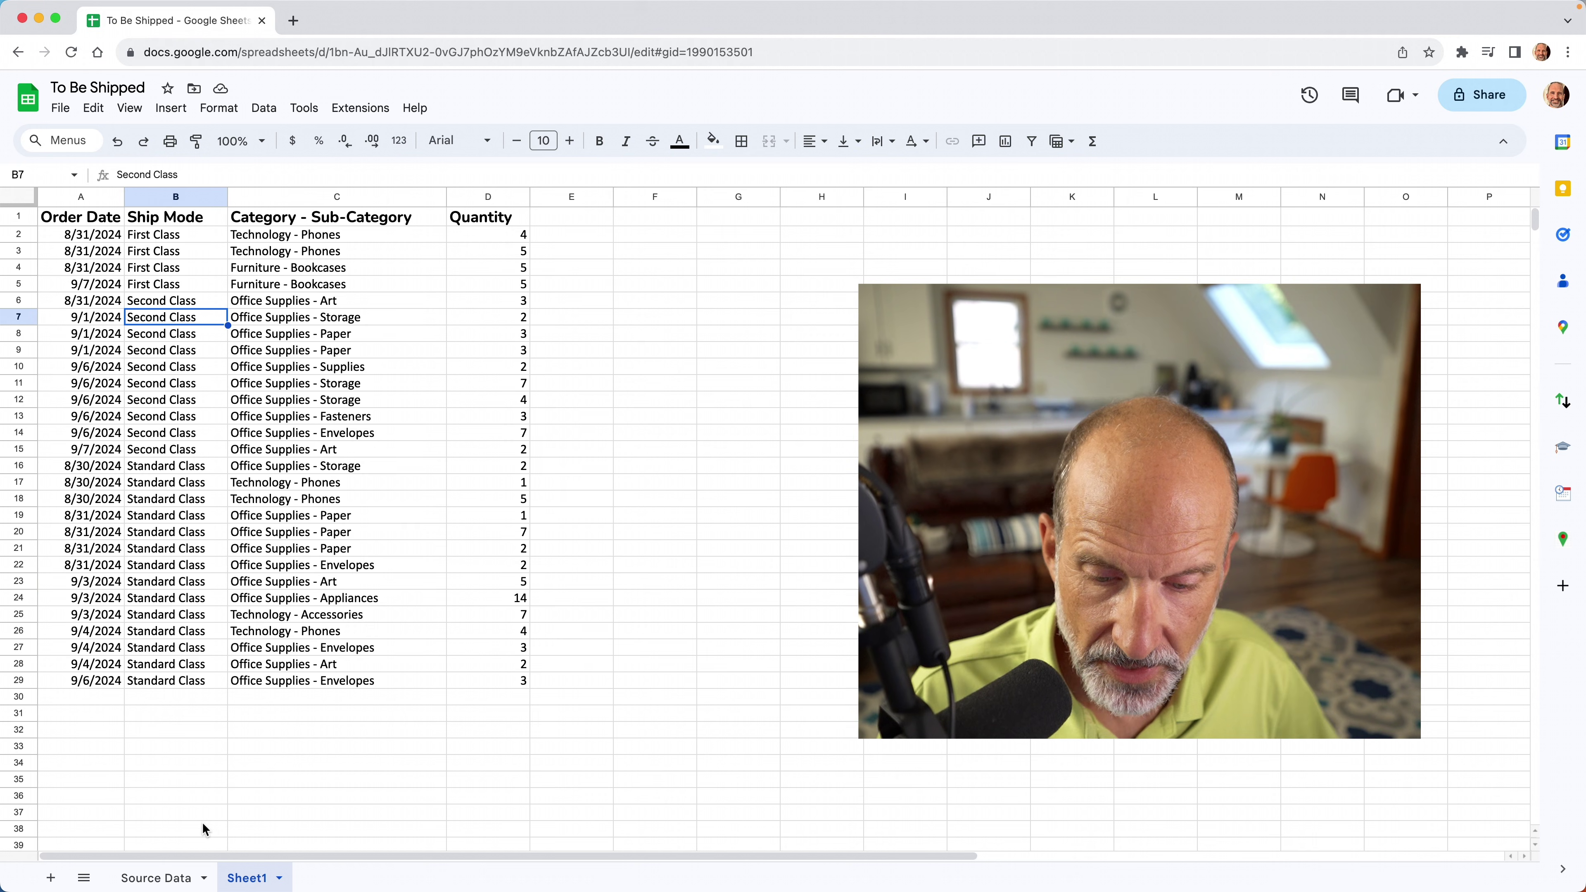
{"action": "left_click", "coordinate": [169, 879]}
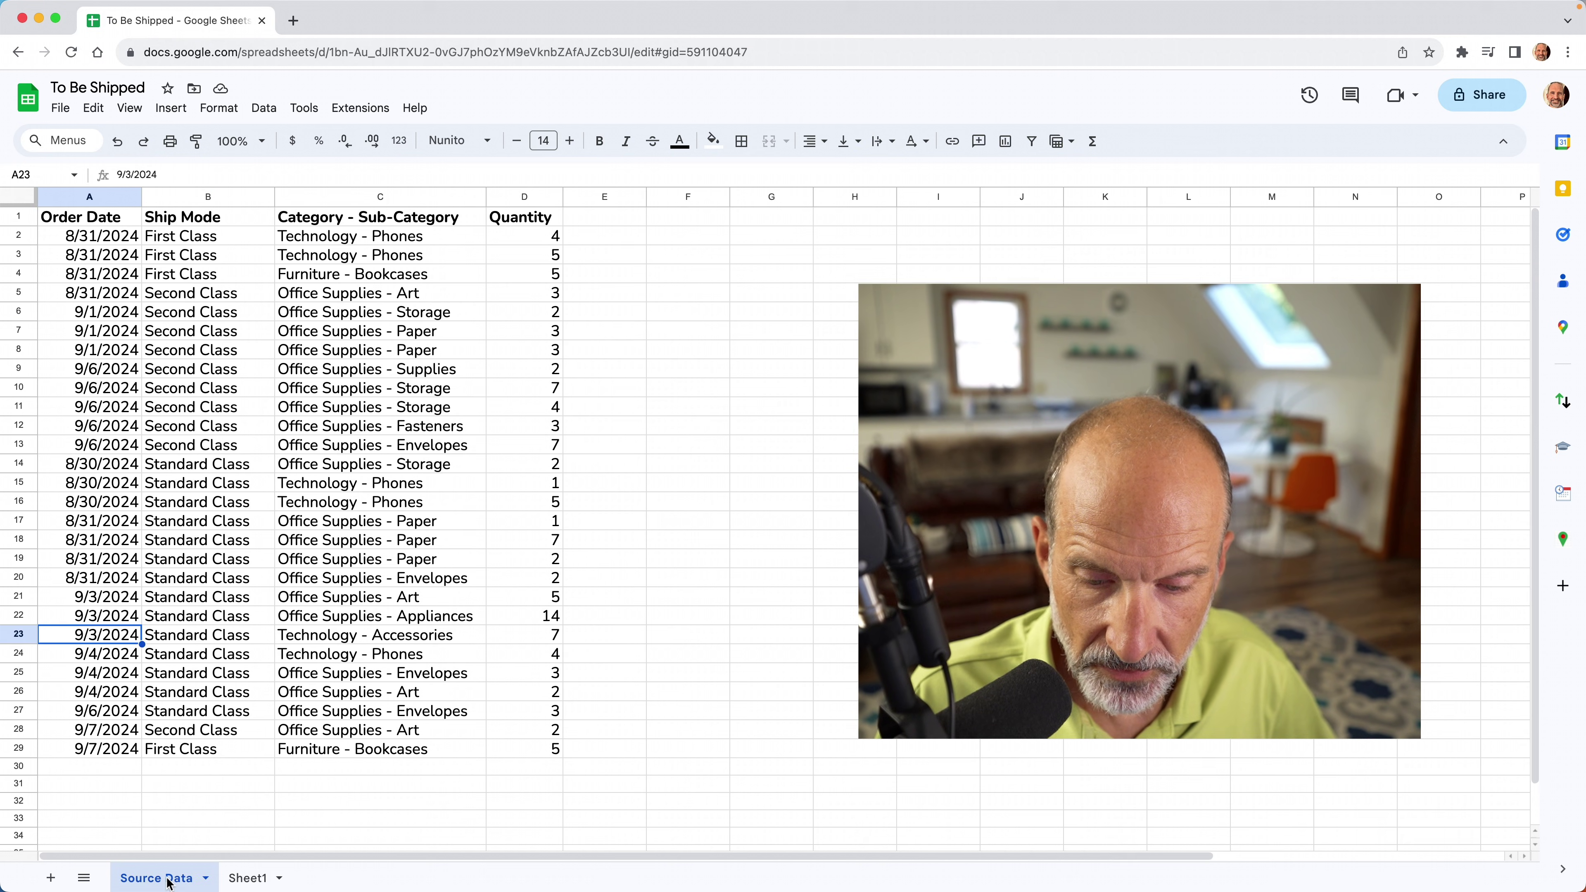
{"action": "left_click", "coordinate": [279, 879]}
{"action": "left_click", "coordinate": [279, 880]}
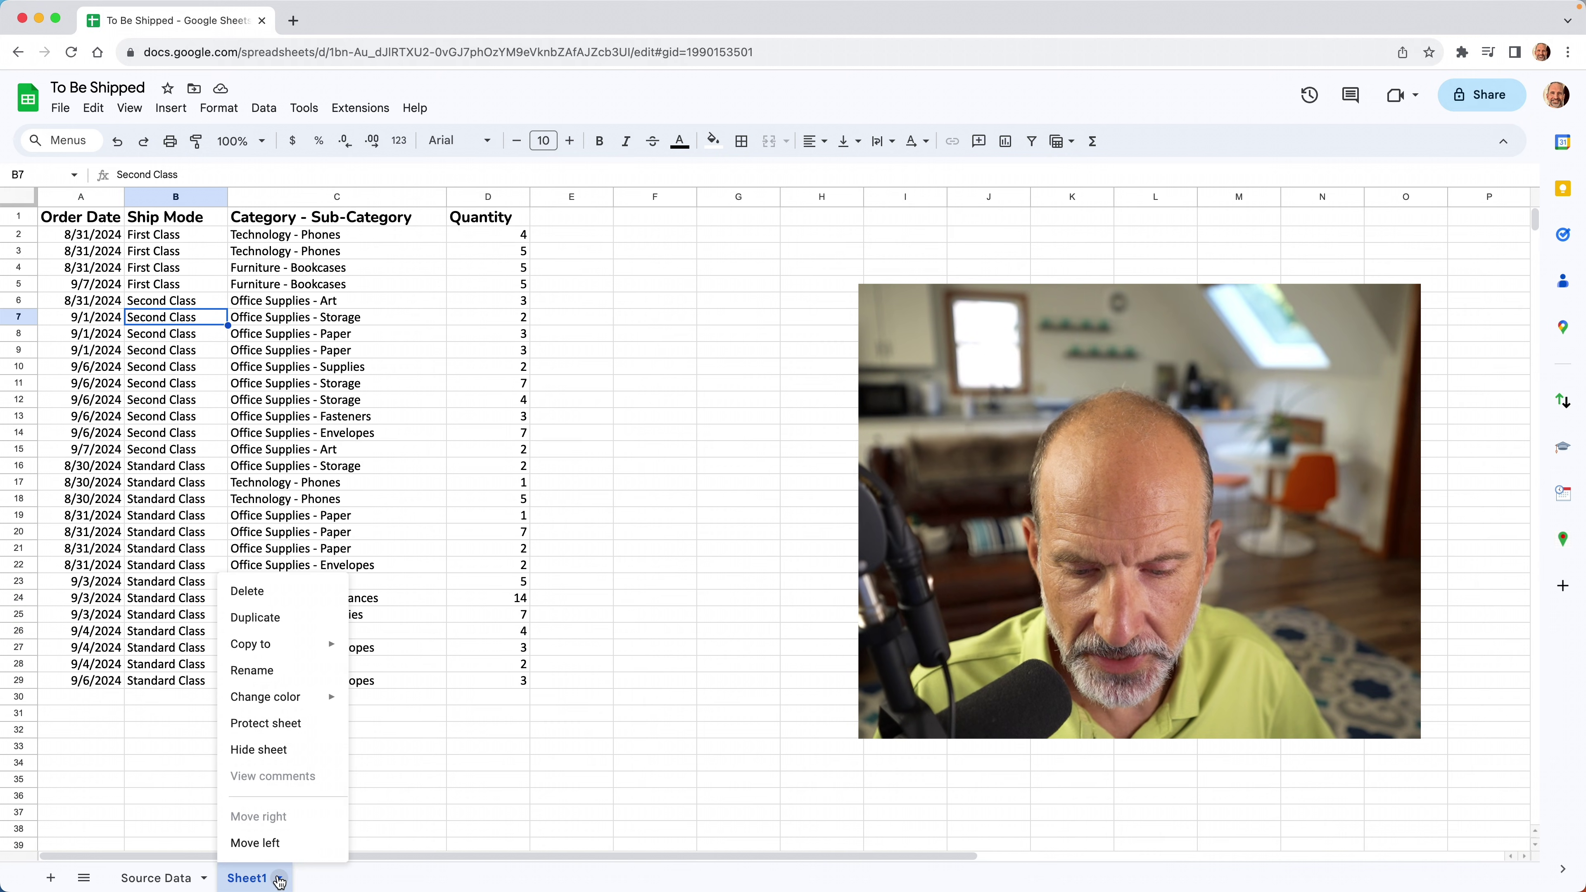
{"action": "left_click", "coordinate": [244, 592]}
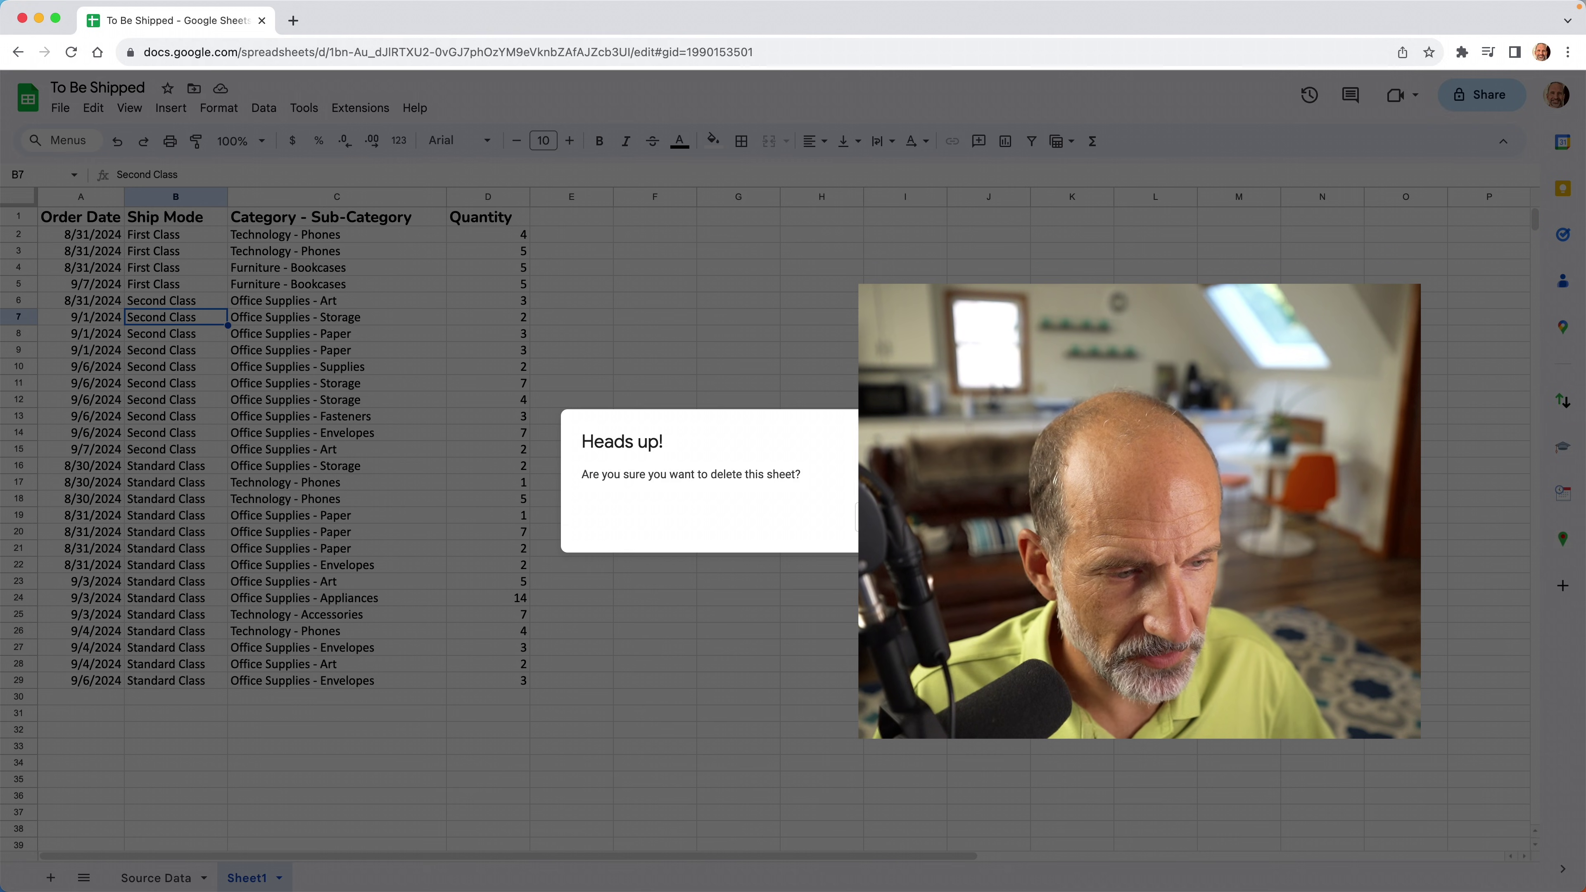
{"action": "key", "text": "Return"}
{"action": "left_click", "coordinate": [116, 281]}
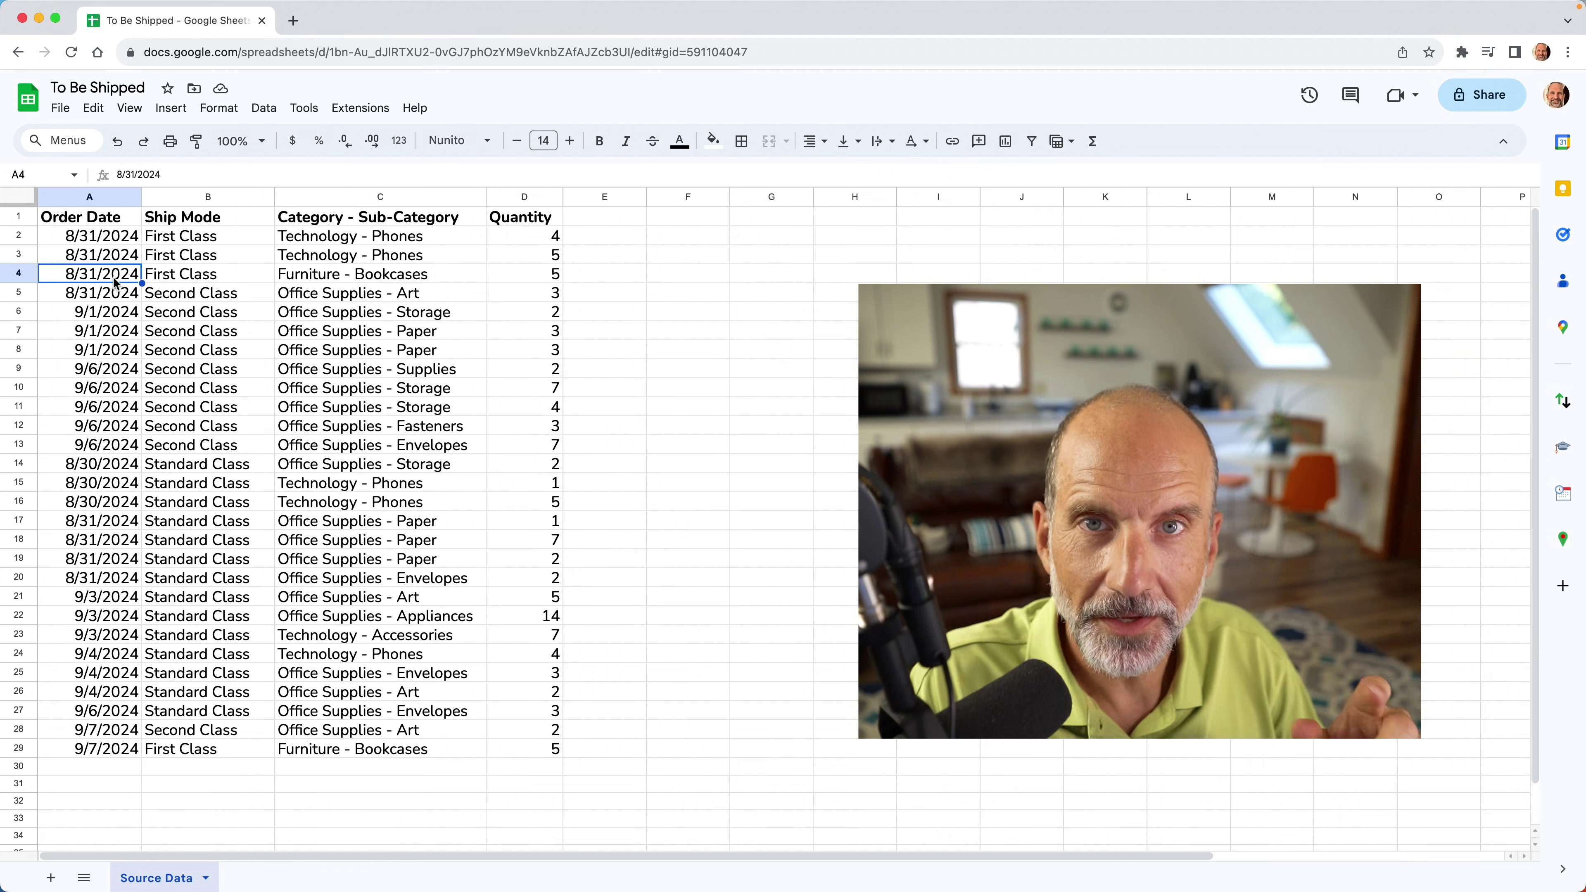
{"action": "left_click", "coordinate": [1565, 873]}
{"action": "left_click", "coordinate": [1565, 878]}
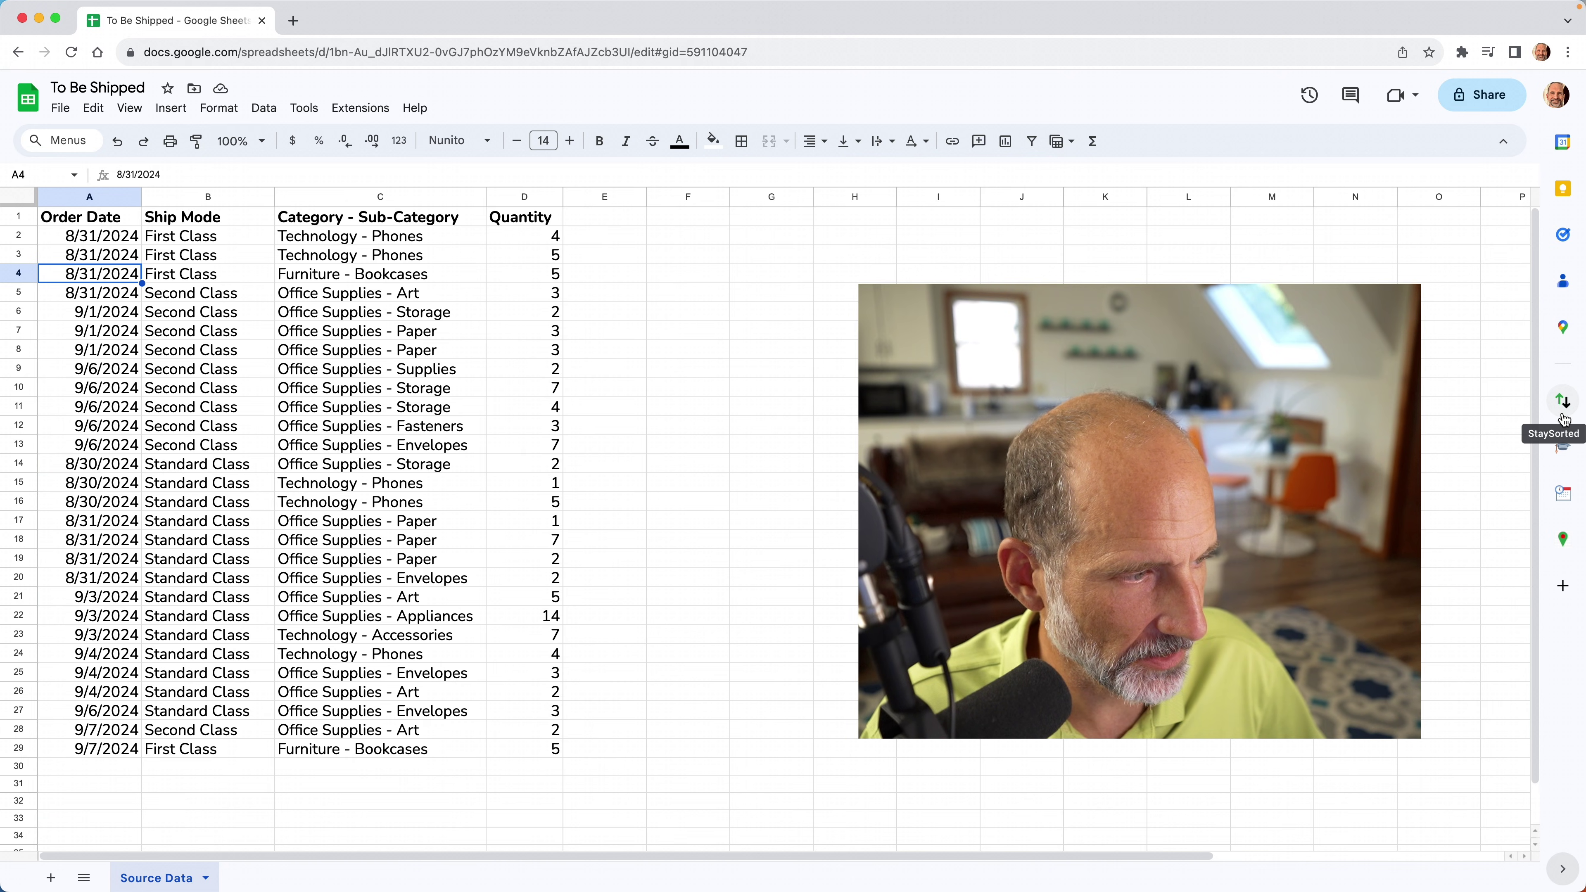
- Search the Marketplace for 'STAY' and install the StaySorted add-on
{"action": "left_click", "coordinate": [1565, 590]}
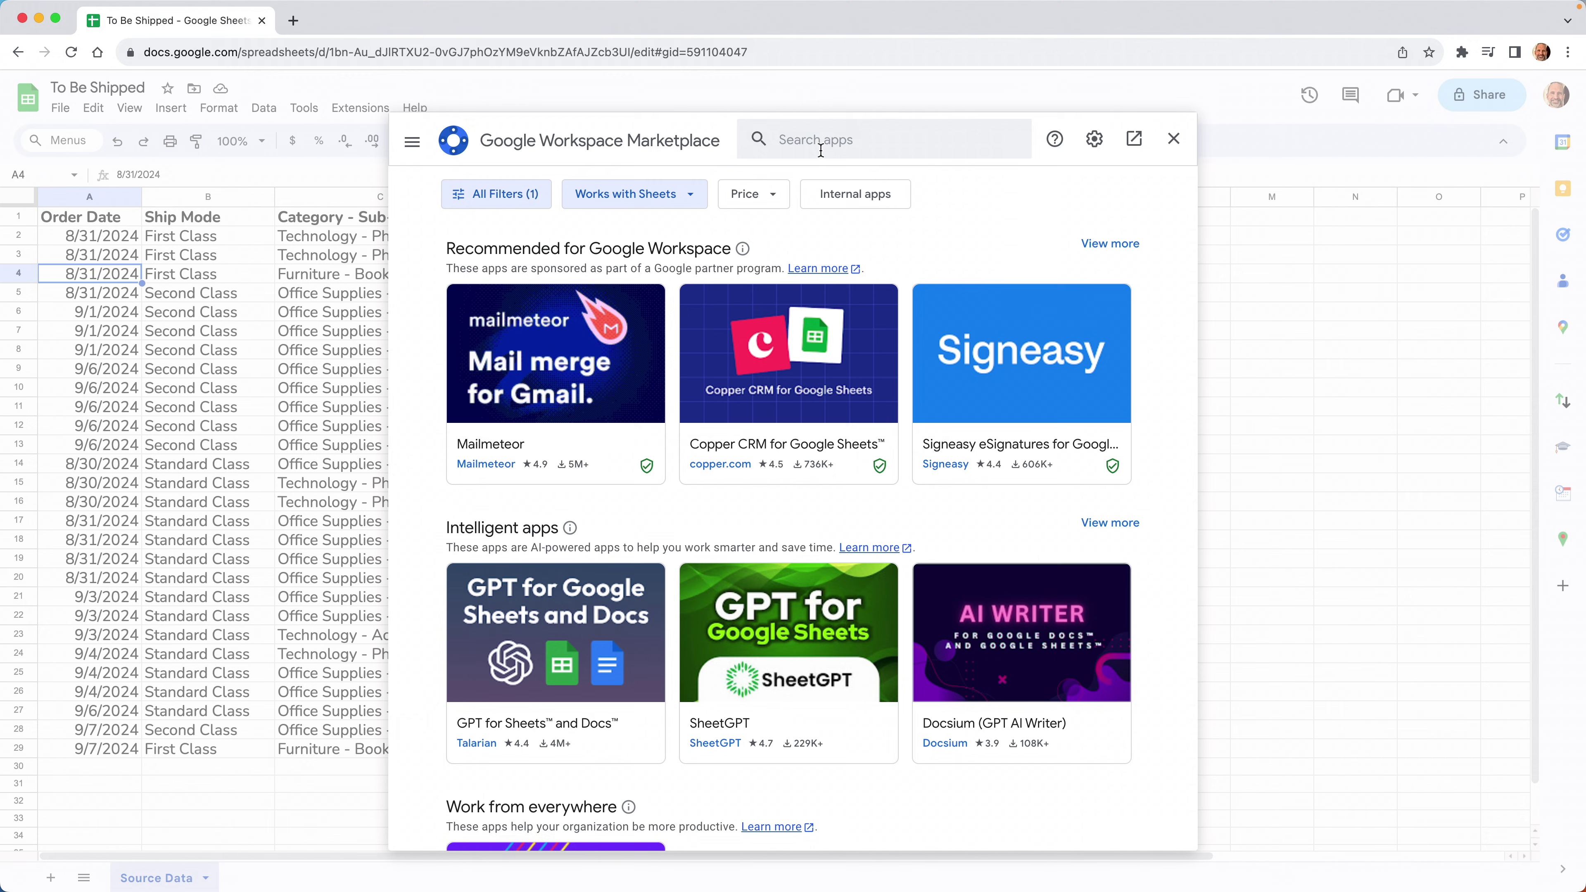
{"action": "left_click", "coordinate": [821, 149]}
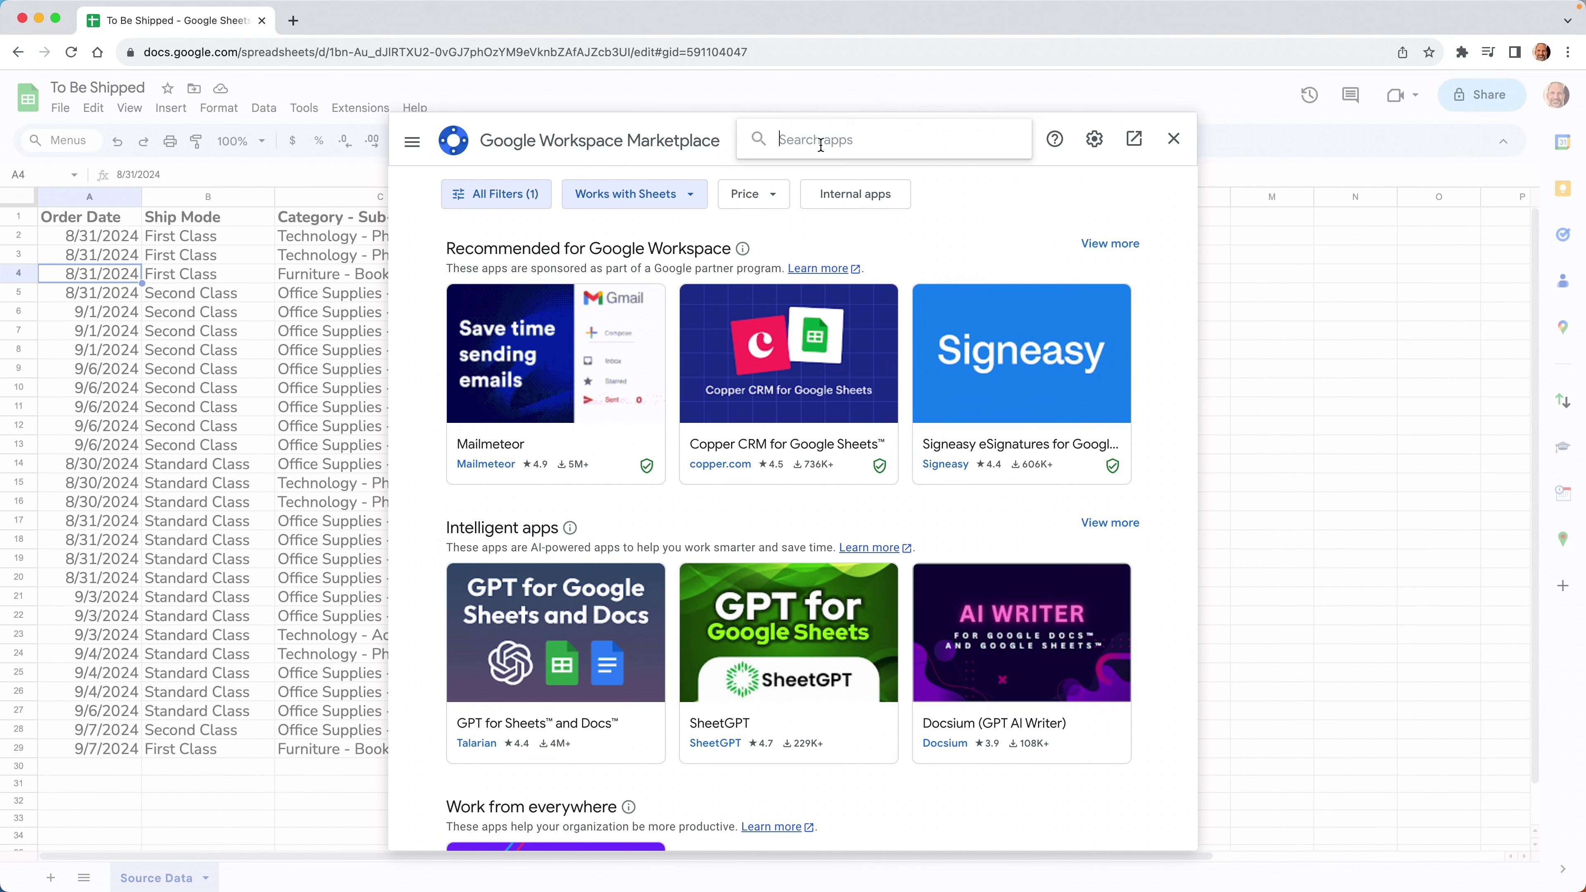
{"action": "type", "text": "STAY"}
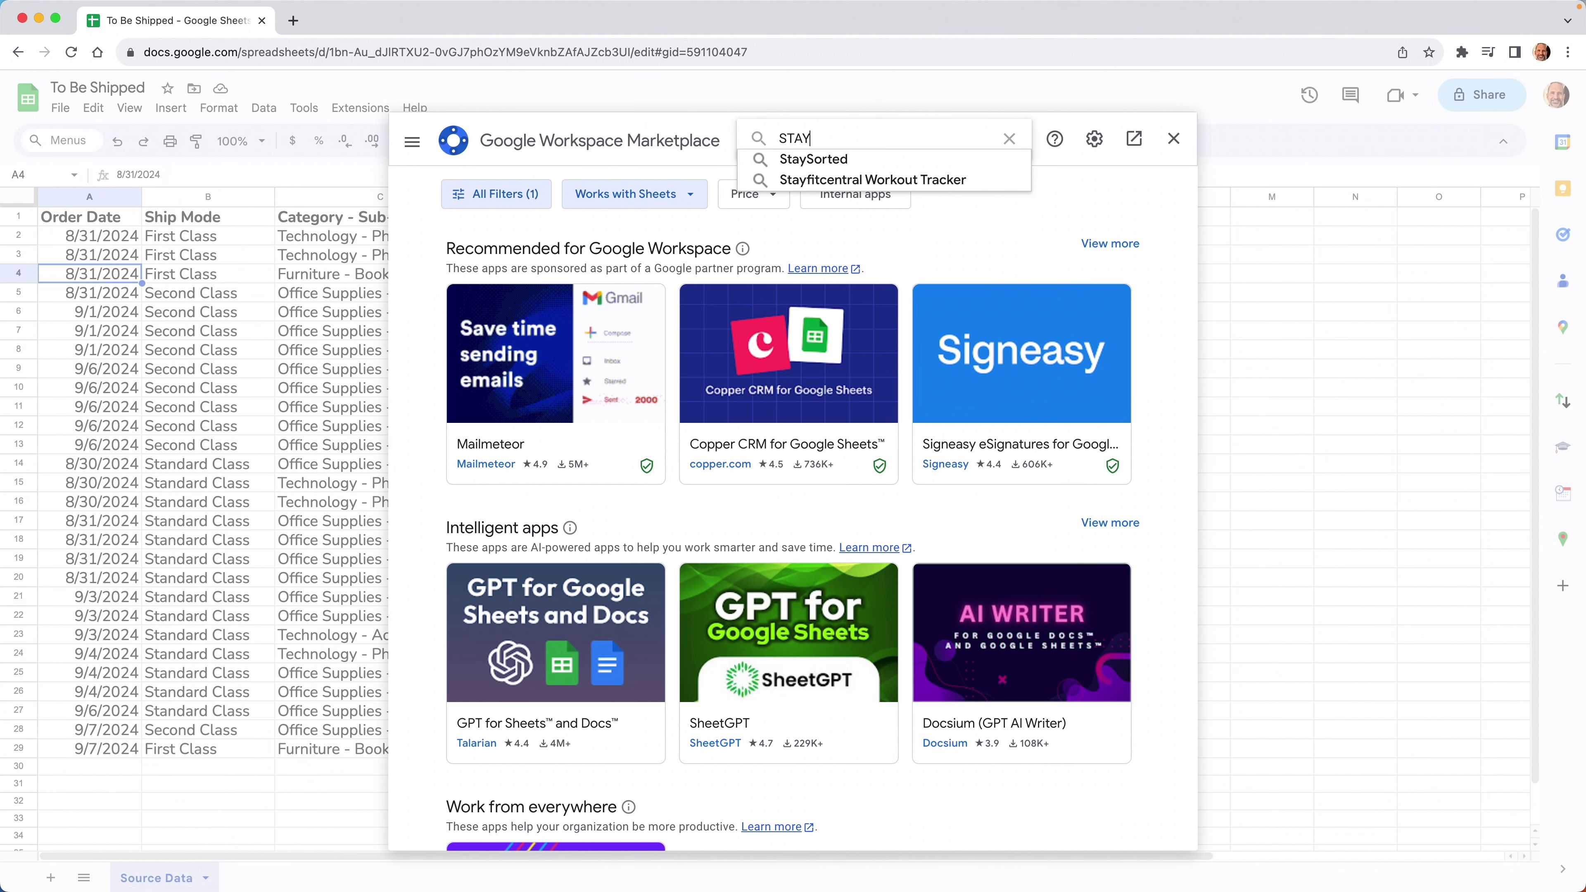
{"action": "left_click", "coordinate": [803, 157]}
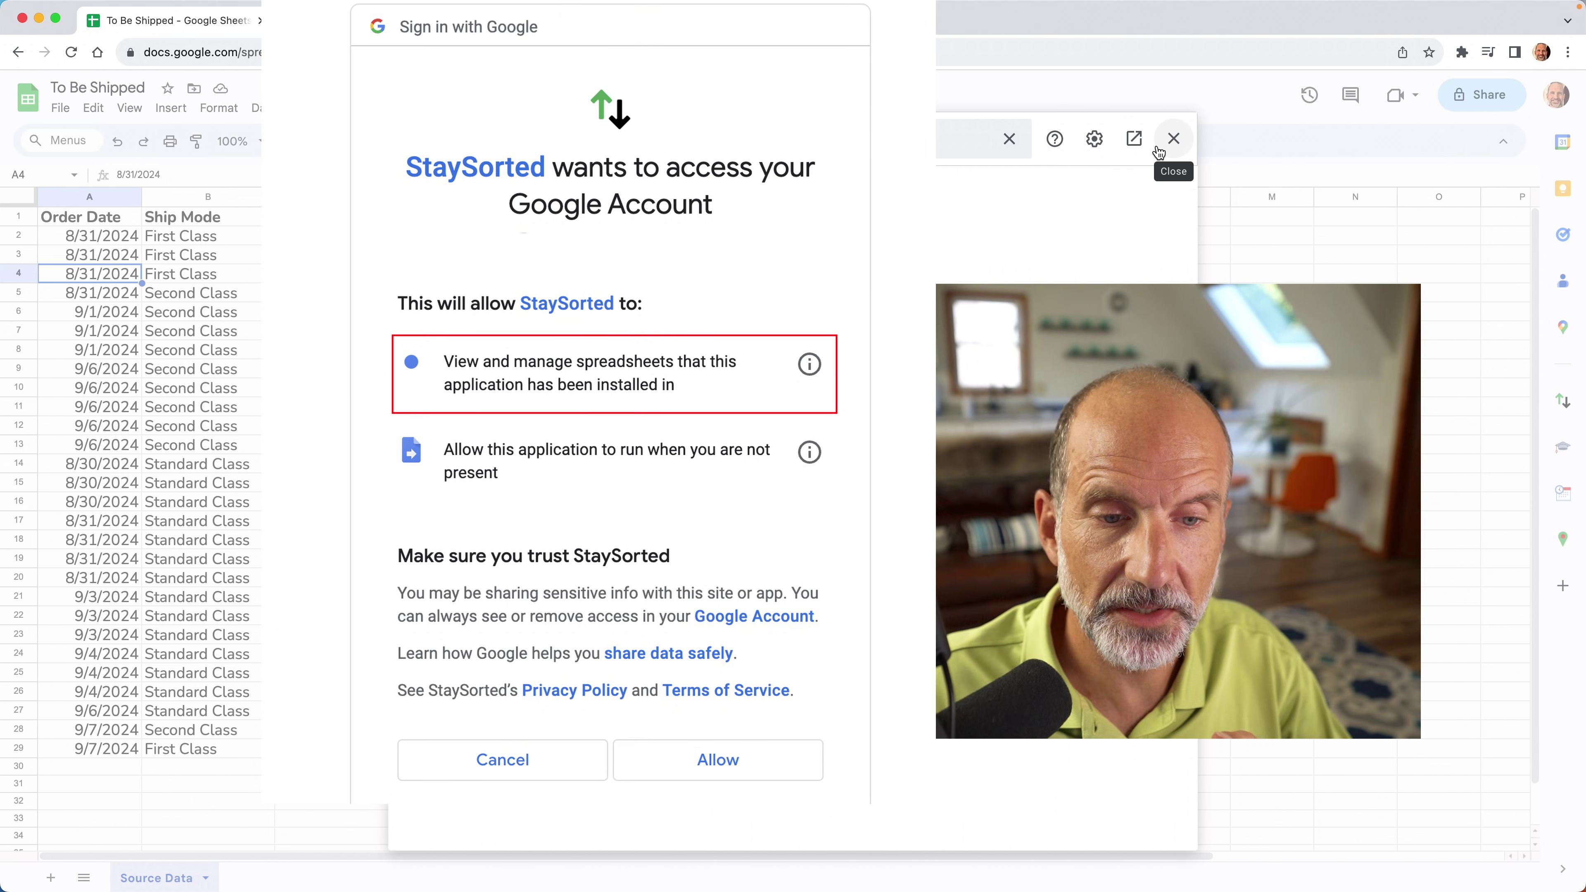
{"action": "left_click", "coordinate": [1158, 153]}
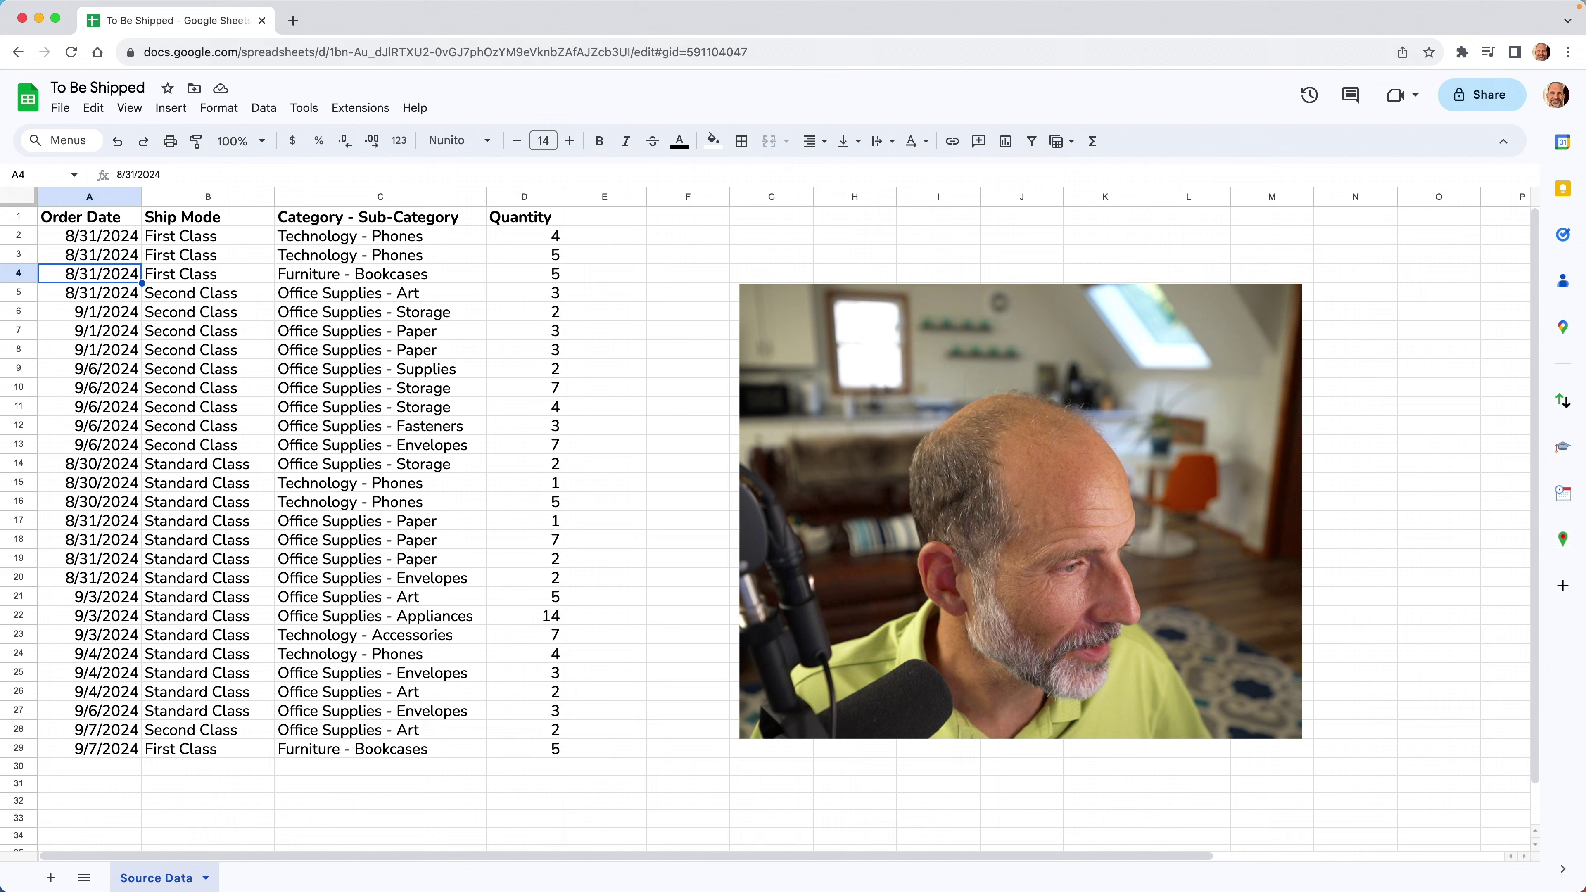
- Have StaySorted sort A:D by column B ascending whenever the rightmost column updates, then save
{"action": "left_click", "coordinate": [1562, 404]}
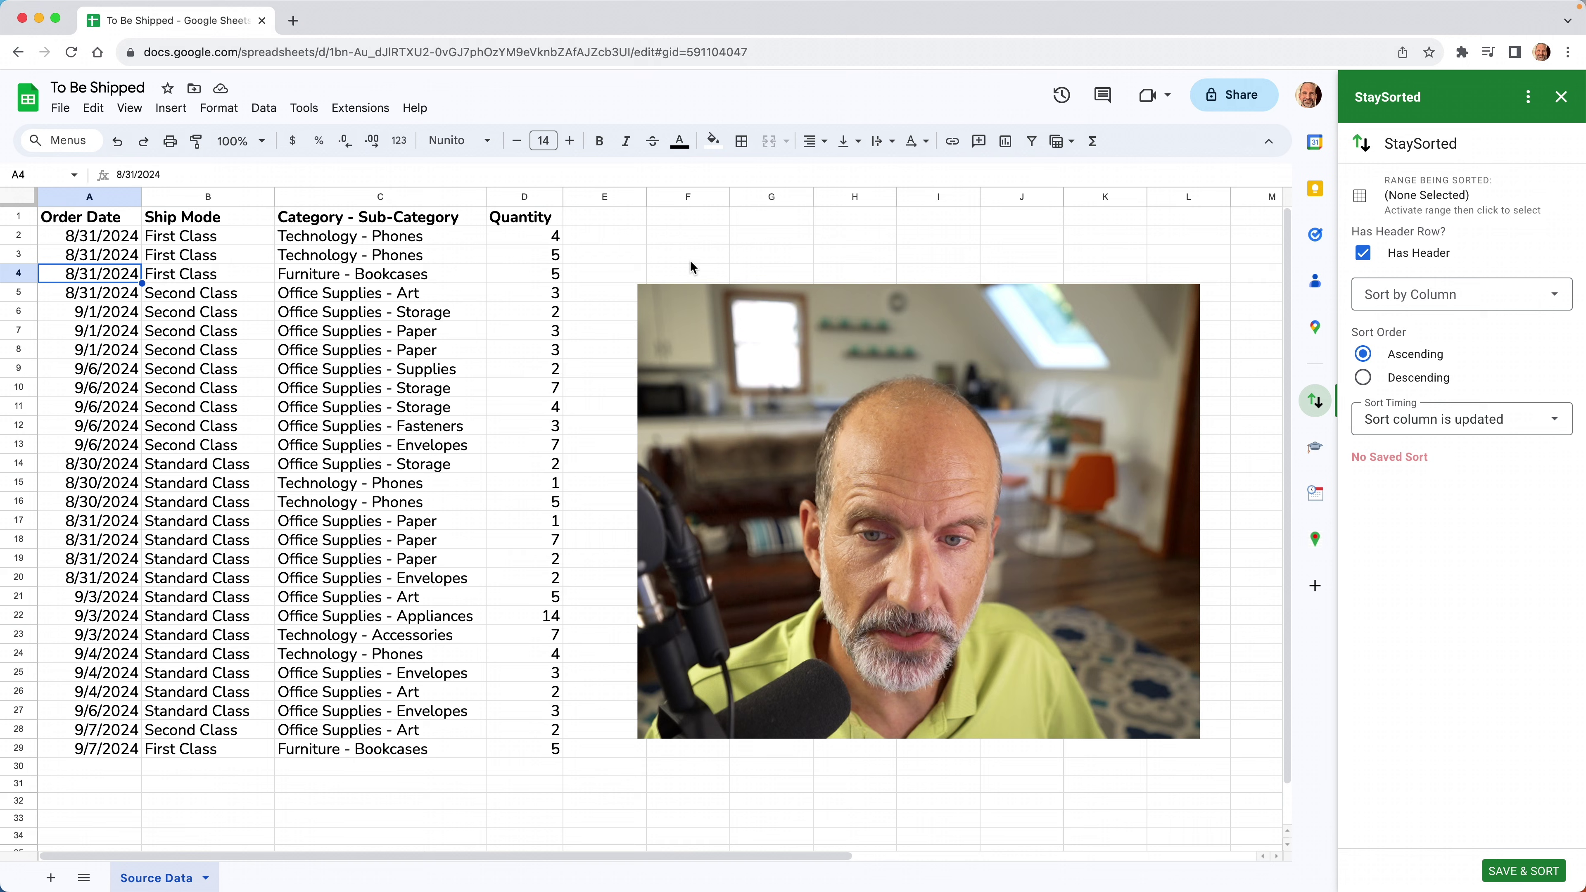
{"action": "left_click_drag", "start_coordinate": [89, 199], "coordinate": [502, 208]}
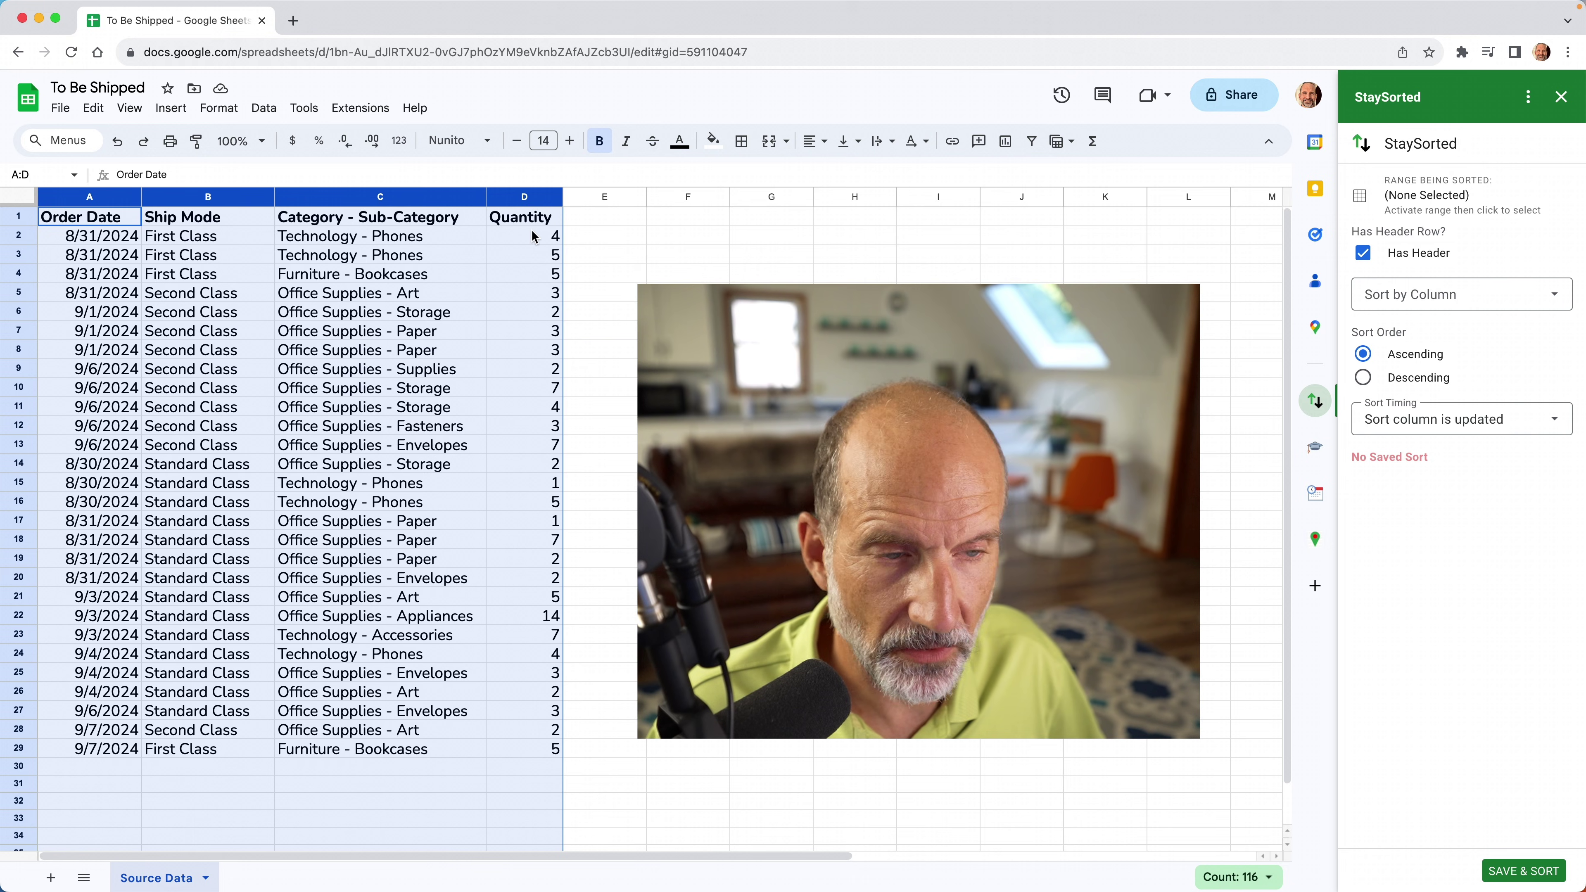
{"action": "left_click", "coordinate": [1439, 213]}
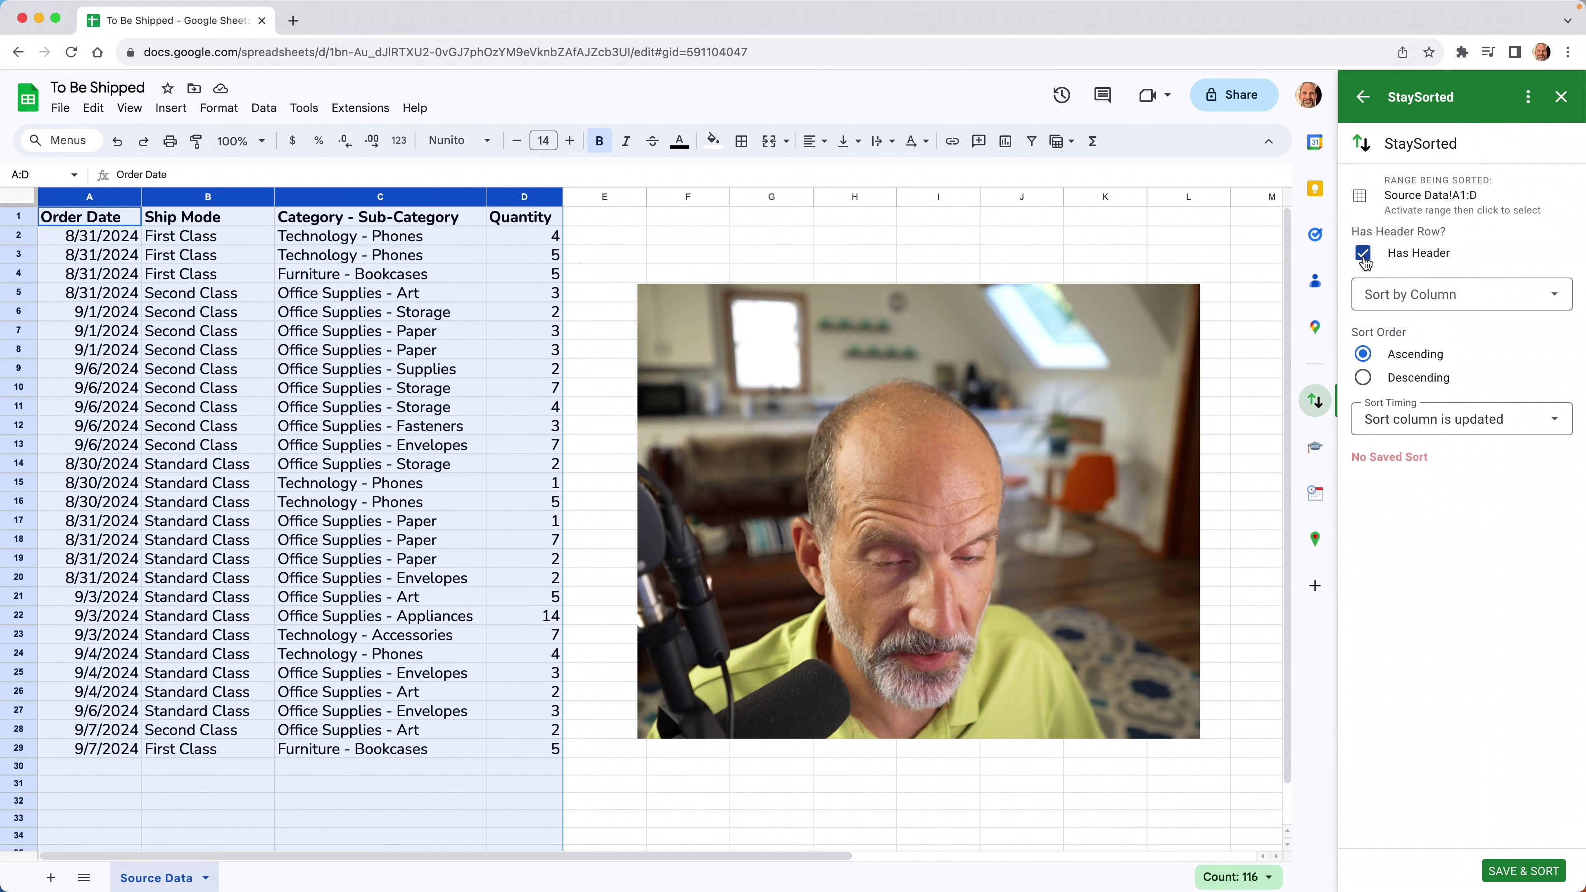
{"action": "left_click", "coordinate": [1422, 301]}
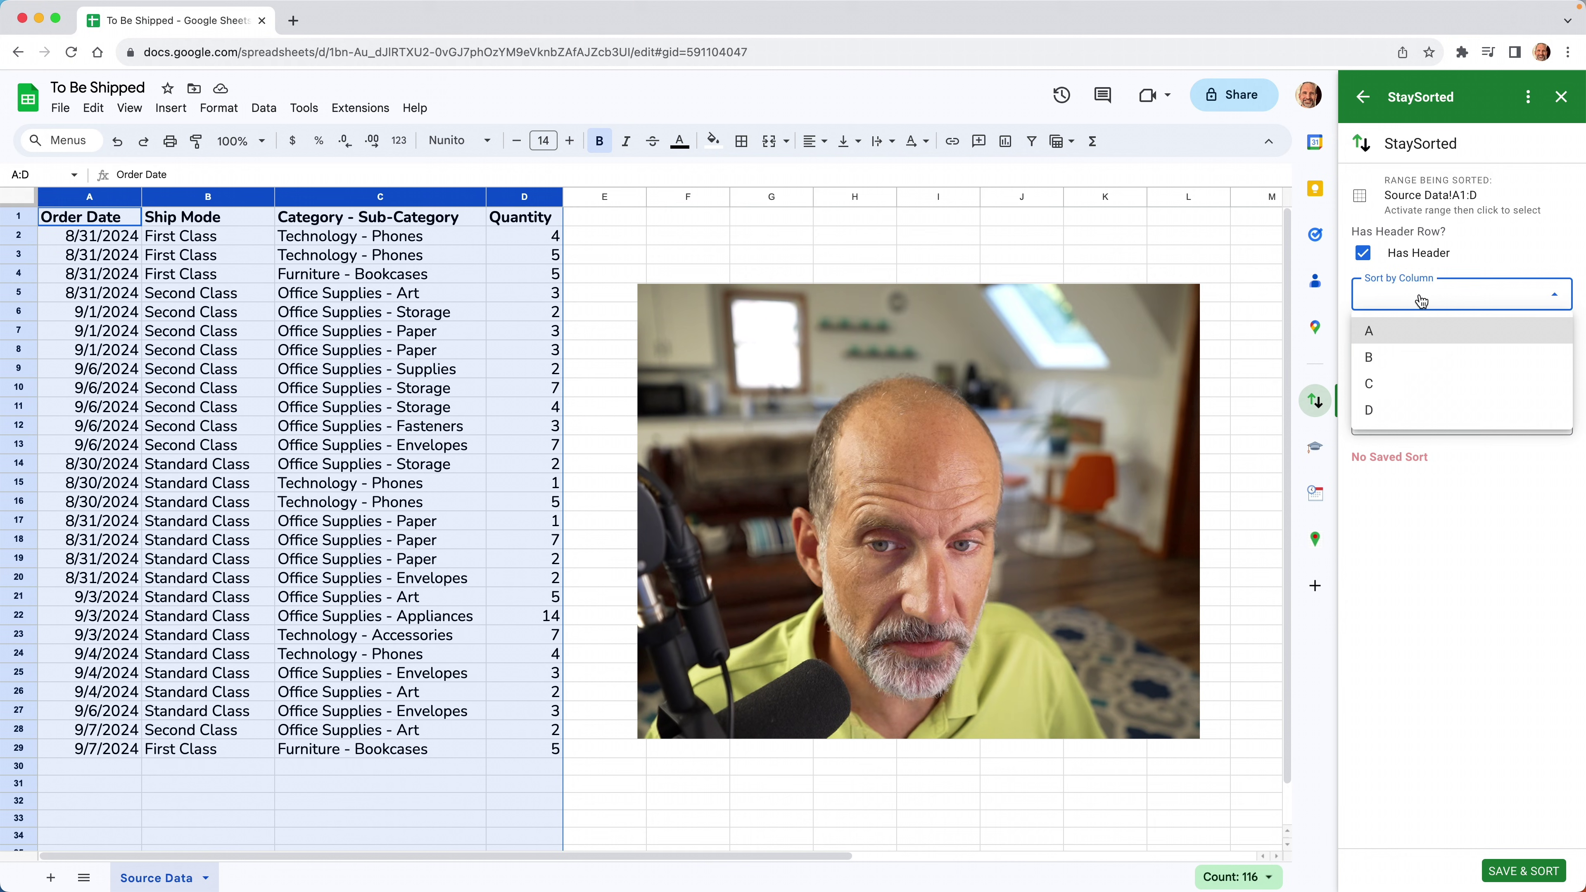
{"action": "left_click", "coordinate": [1392, 362]}
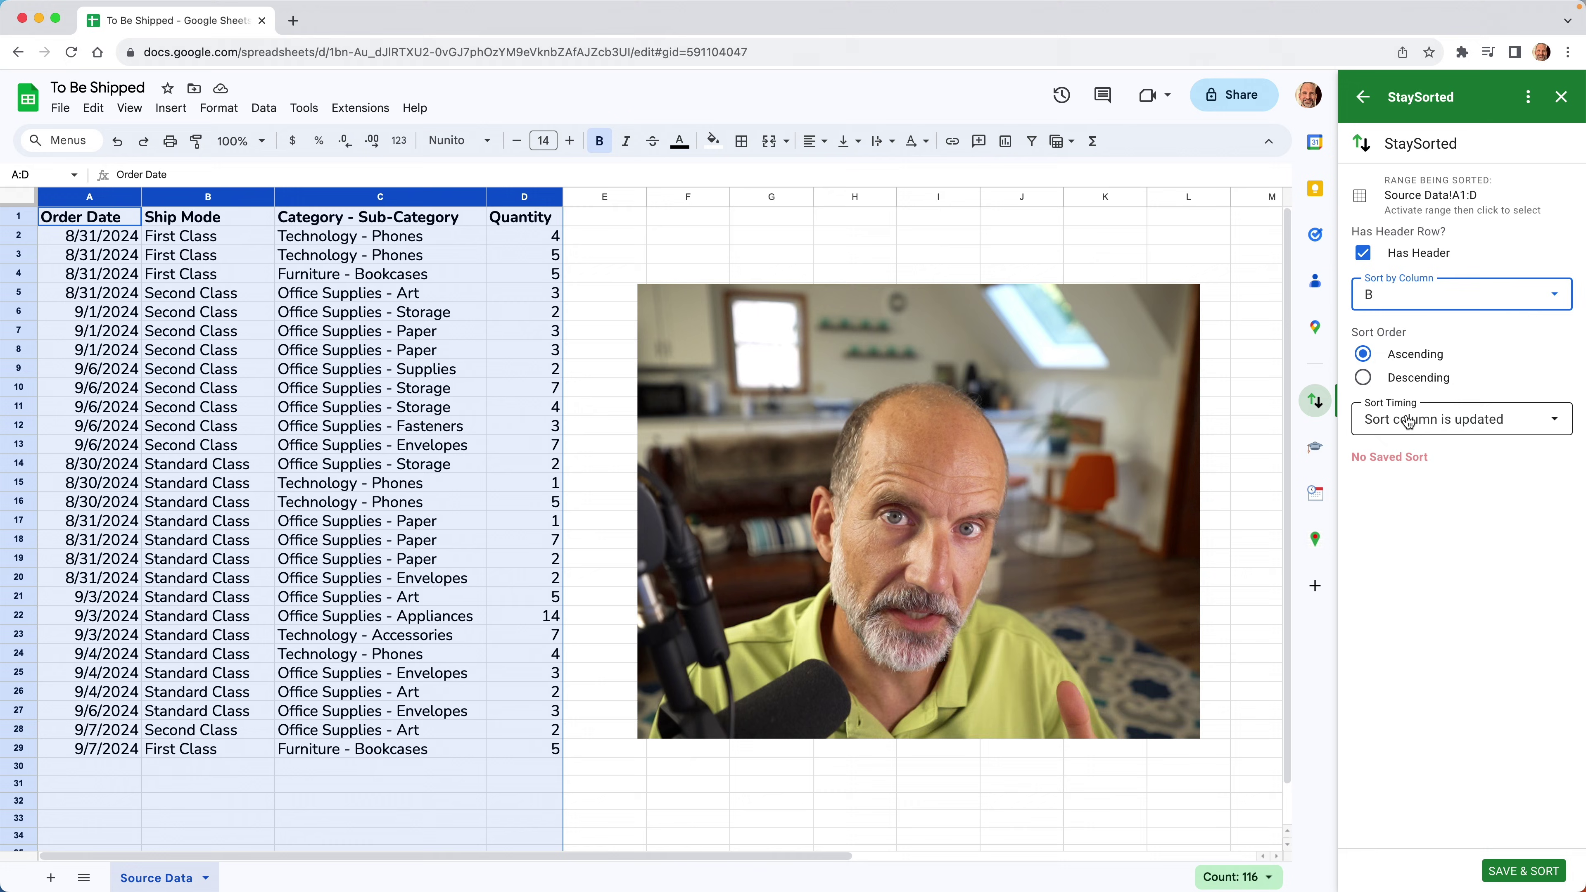
{"action": "left_click", "coordinate": [1408, 423]}
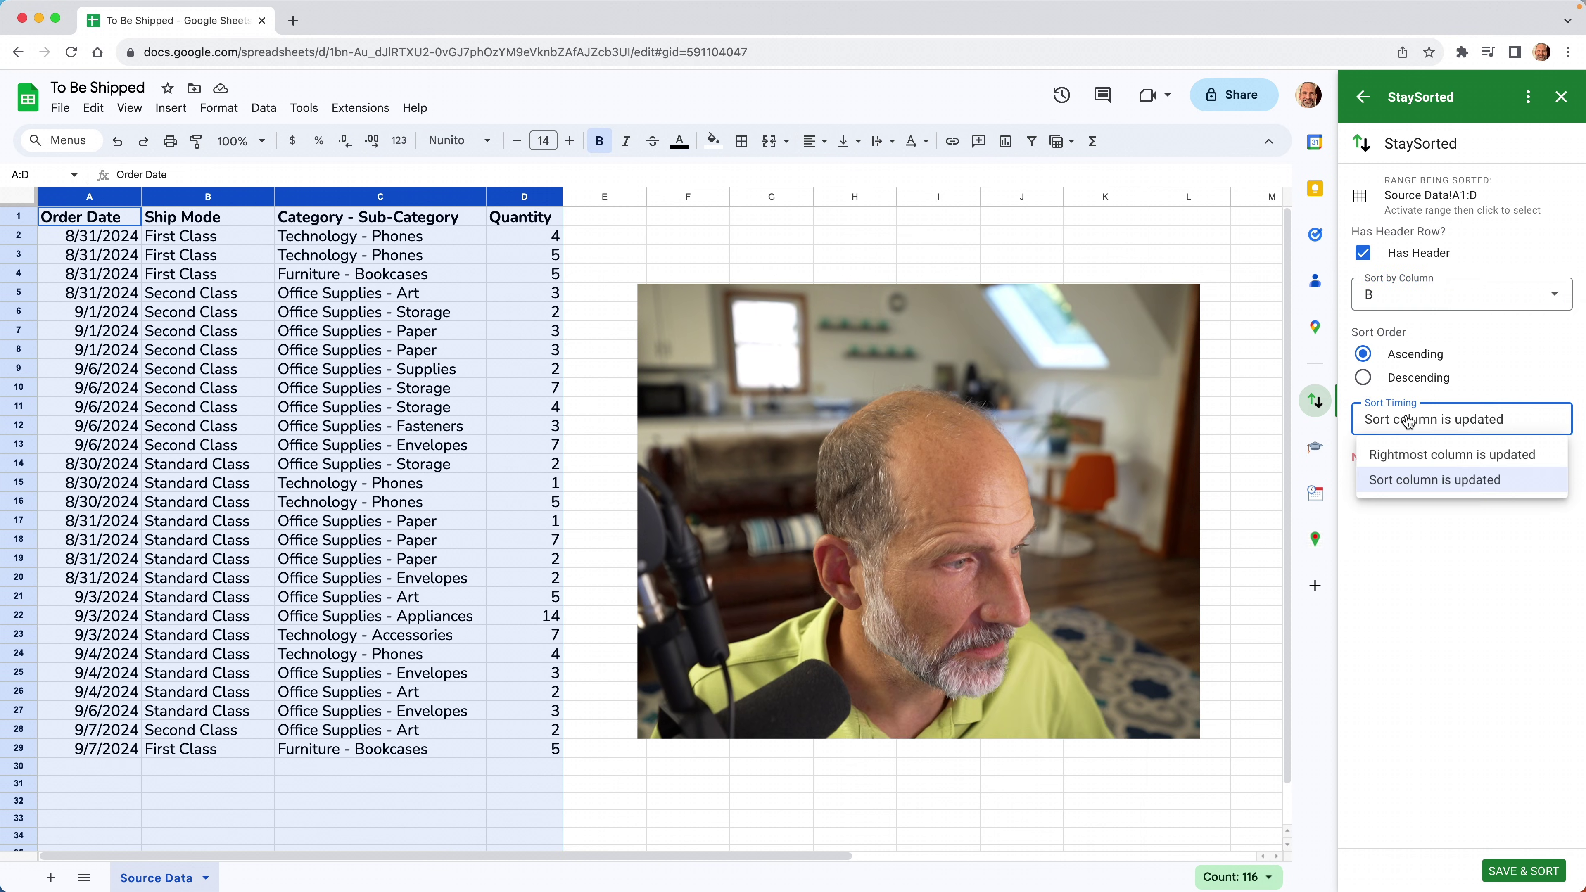
{"action": "left_click", "coordinate": [1424, 456]}
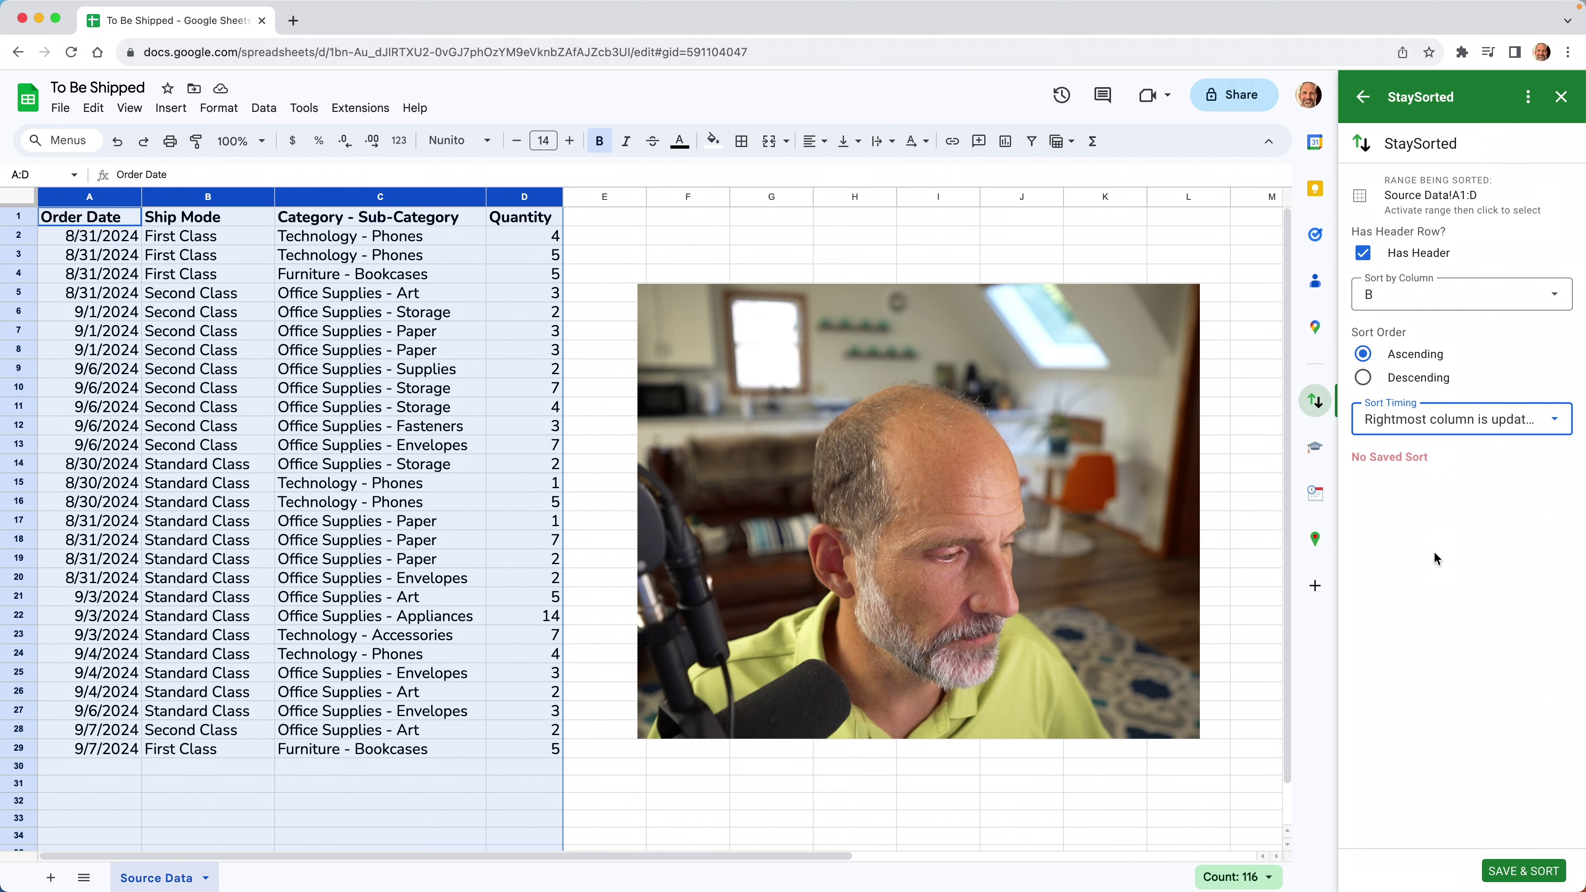
{"action": "left_click", "coordinate": [1534, 875]}
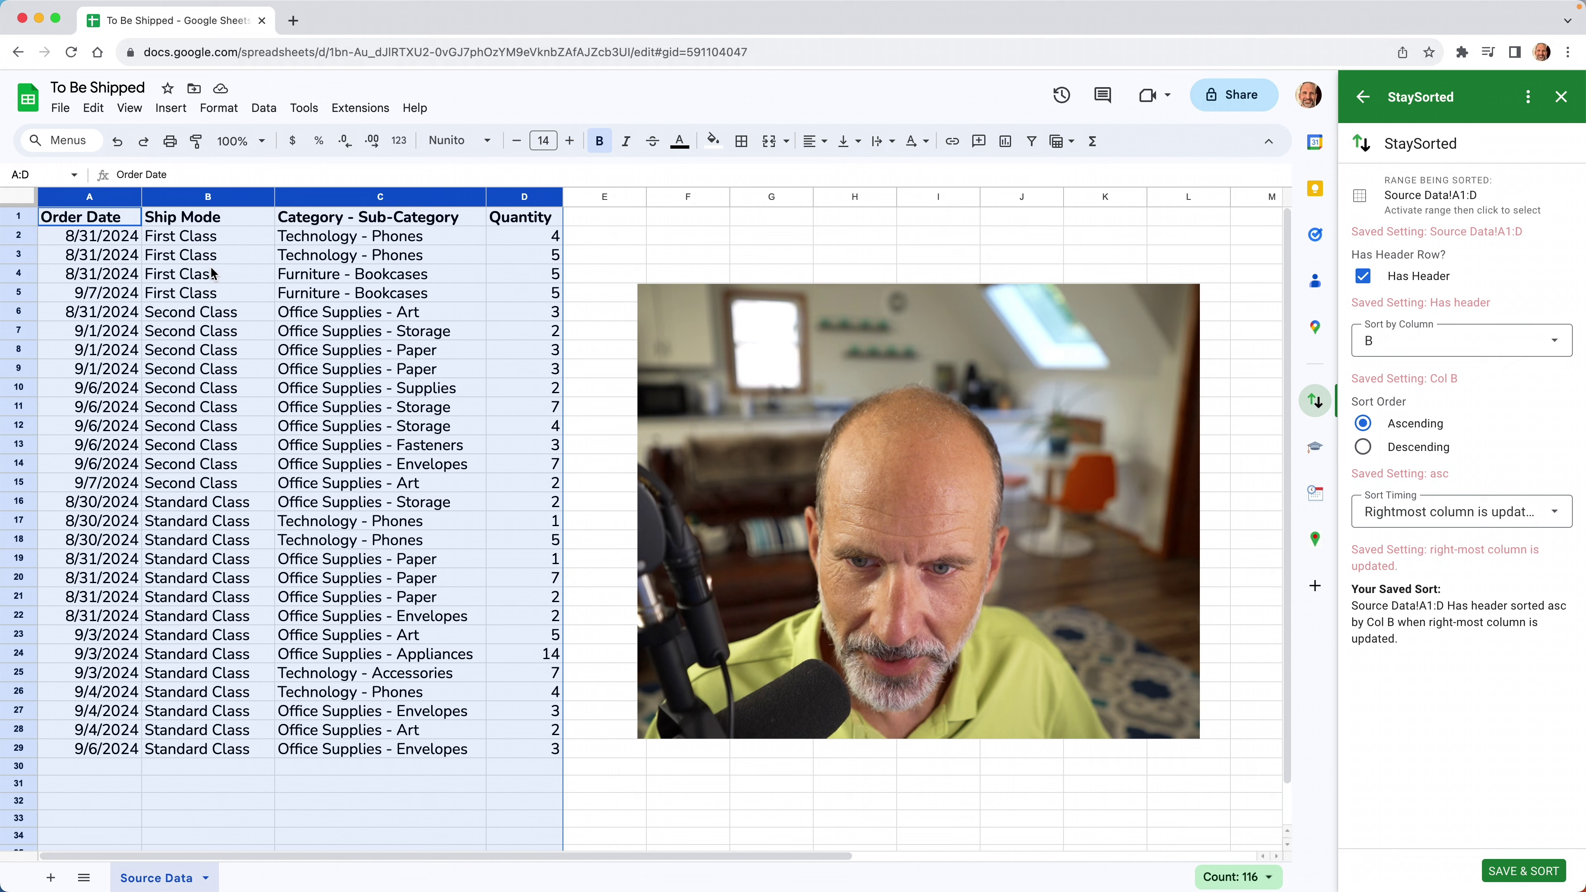
- Enter order date 9/8/2024 in empty cell A30 below the data
{"action": "left_click_drag", "start_coordinate": [214, 240], "coordinate": [236, 478]}
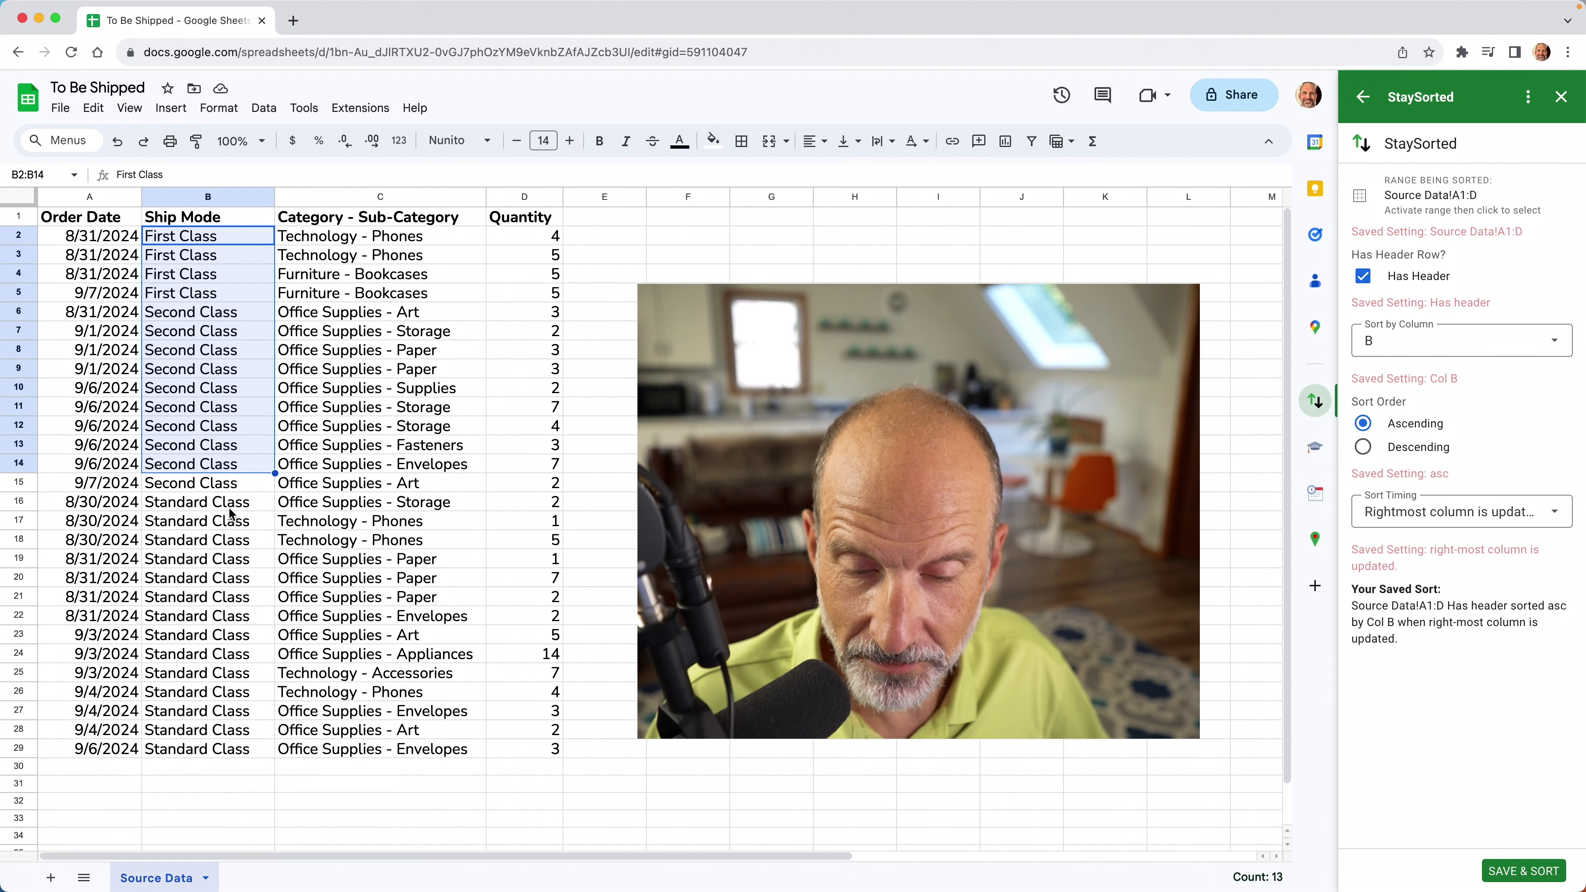
{"action": "left_click", "coordinate": [131, 448]}
{"action": "key", "text": "Escape"}
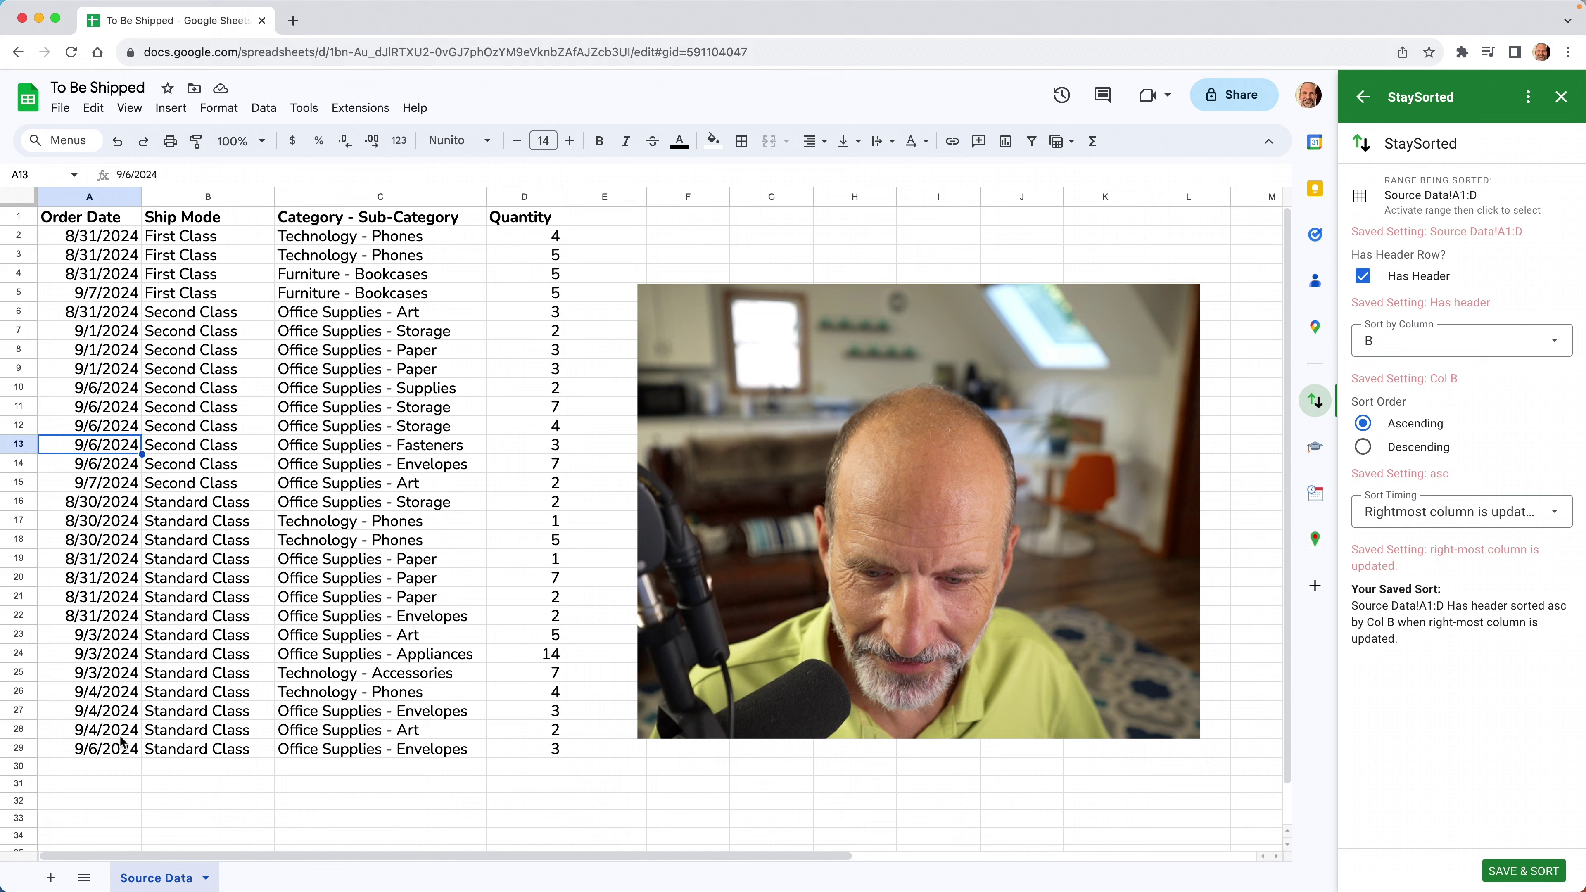
{"action": "left_click", "coordinate": [115, 768]}
{"action": "type", "text": "9"}
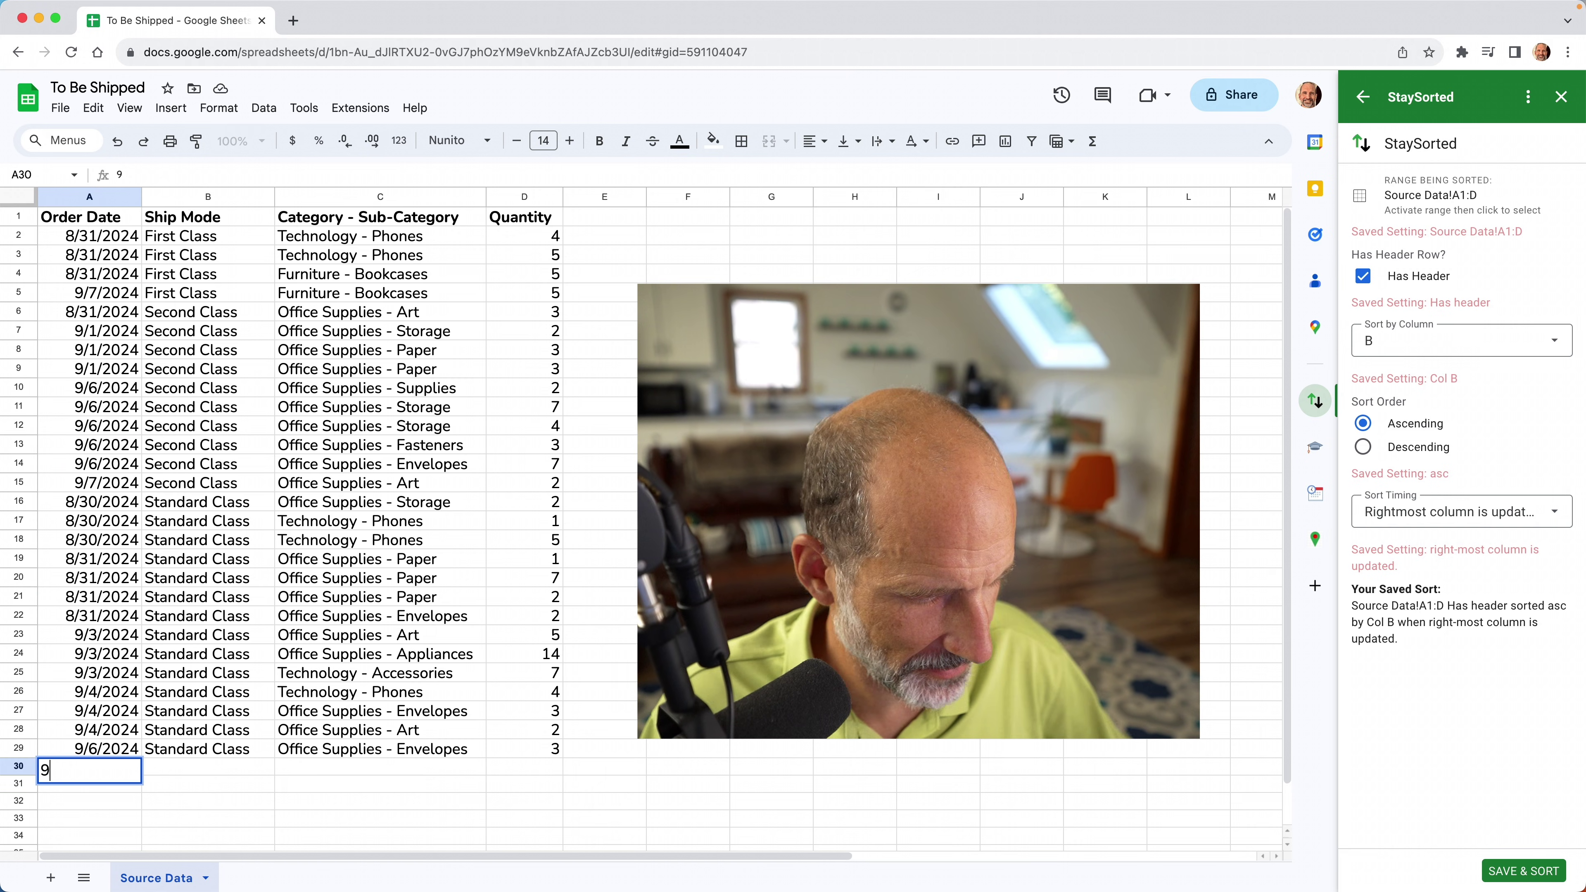
{"action": "type", "text": "/8/2024"}
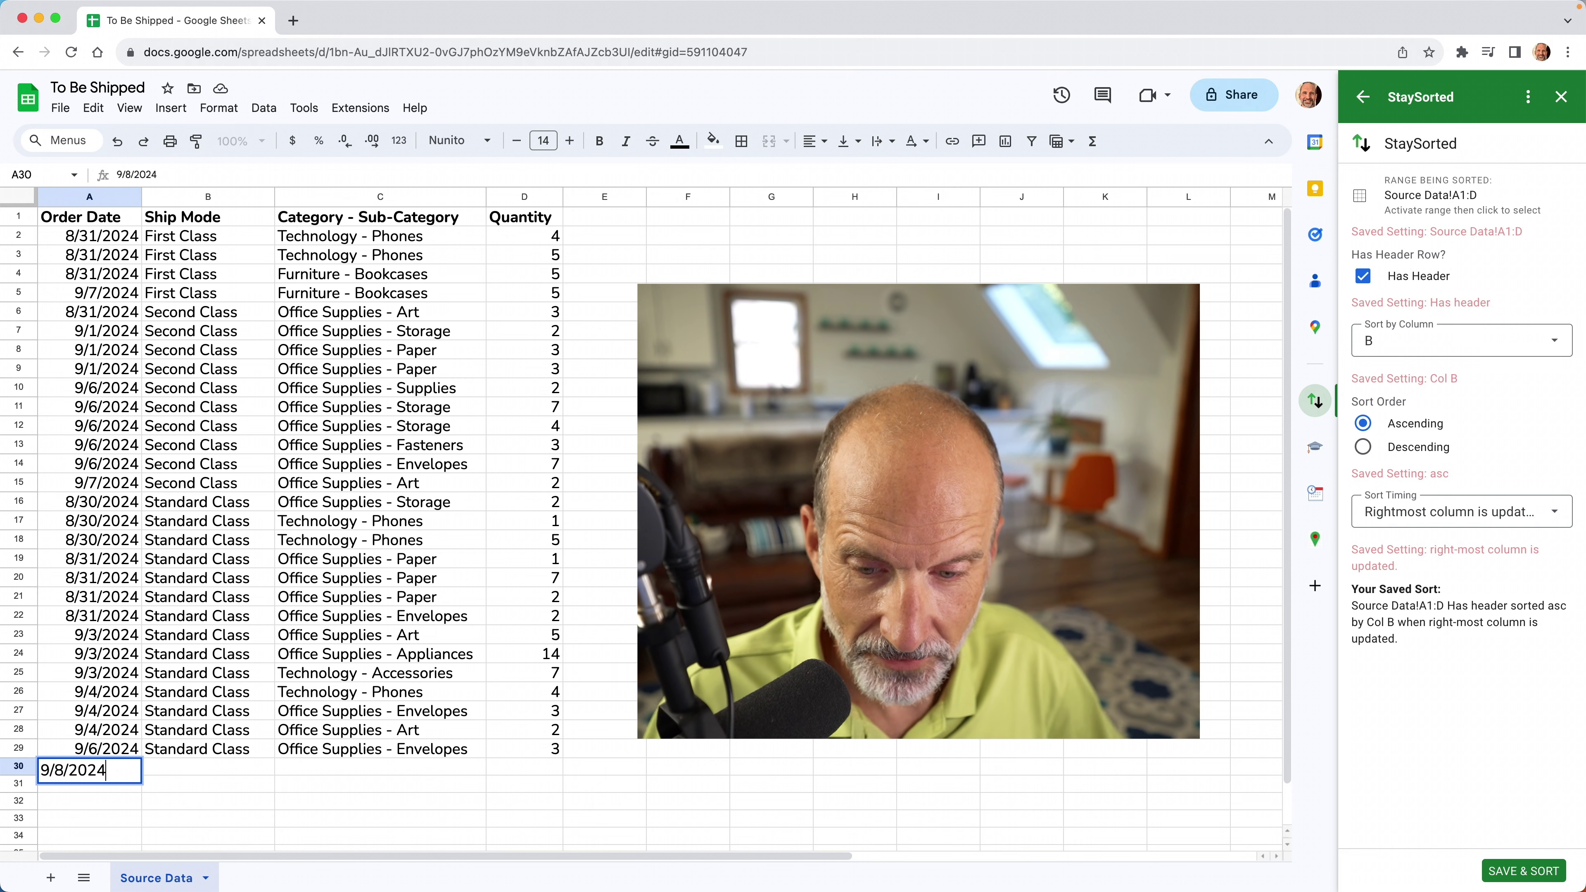
{"action": "key", "text": "Tab"}
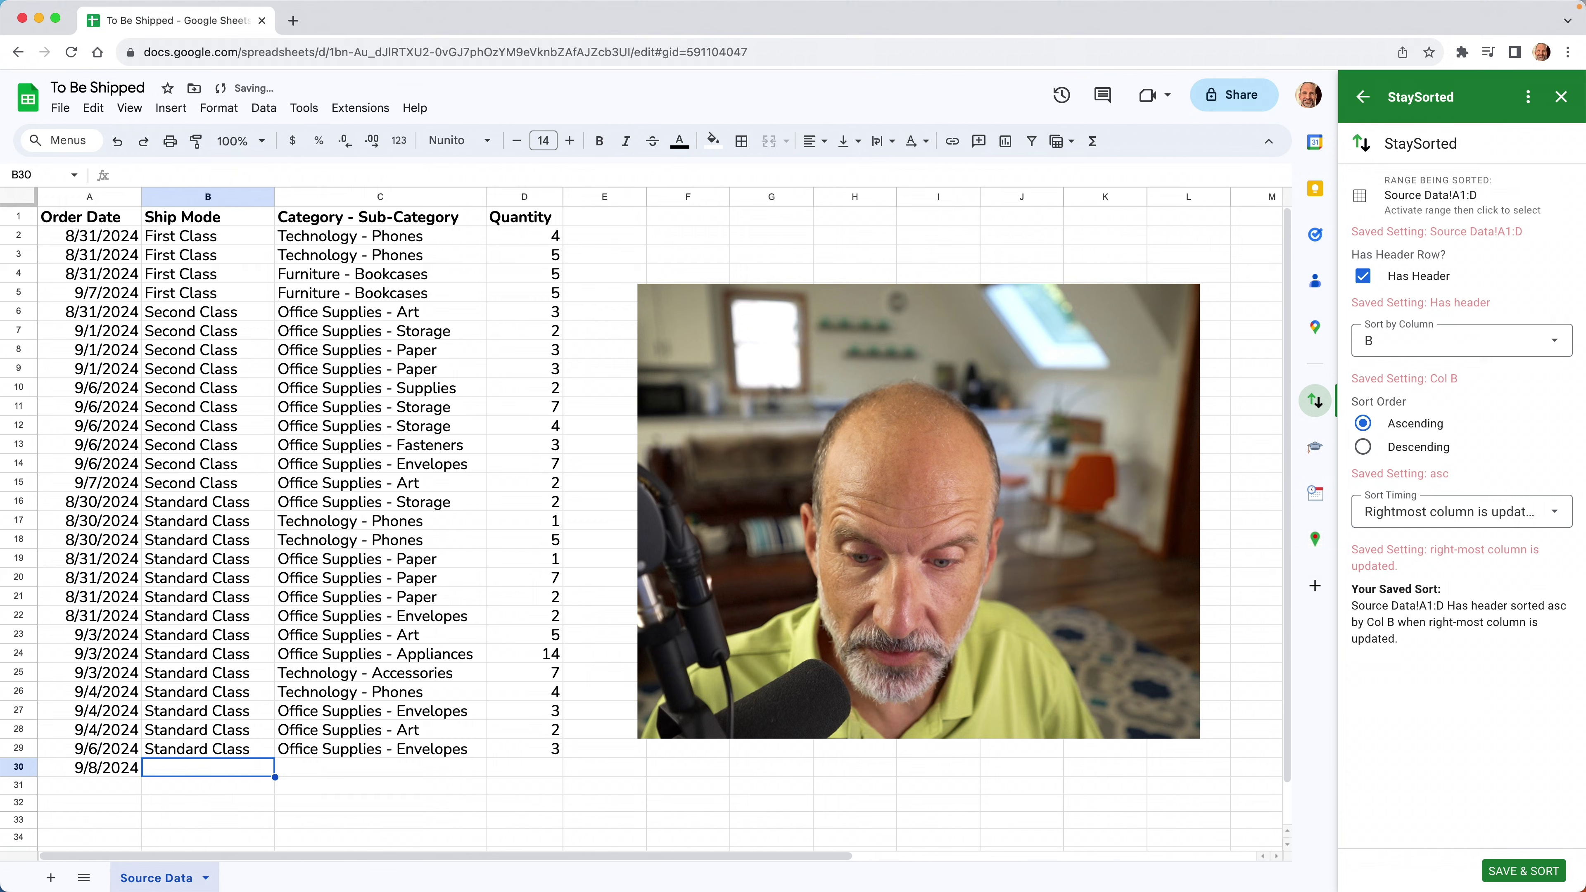
- Fill in Second Class, Office Supplies - Art and quantity 4 for the new row
{"action": "type", "text": "SECON"}
{"action": "key", "text": "BackSpace"}
{"action": "key", "text": "BackSpace"}
{"action": "key", "text": "BackSpace"}
{"action": "key", "text": "BackSpace"}
{"action": "type", "text": "econ"}
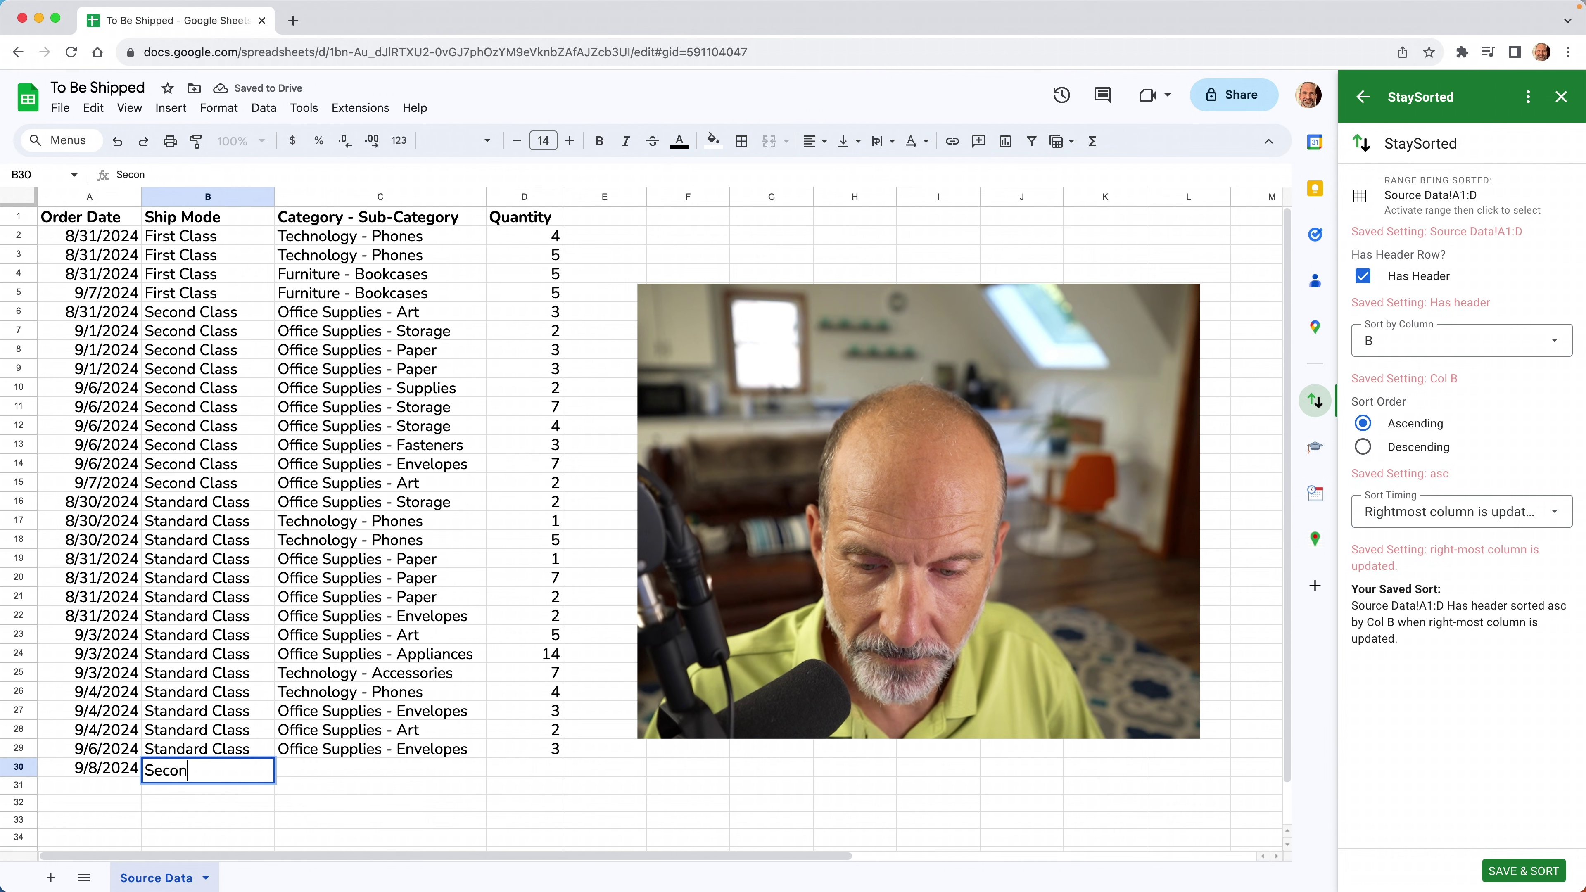
{"action": "type", "text": "d Class"}
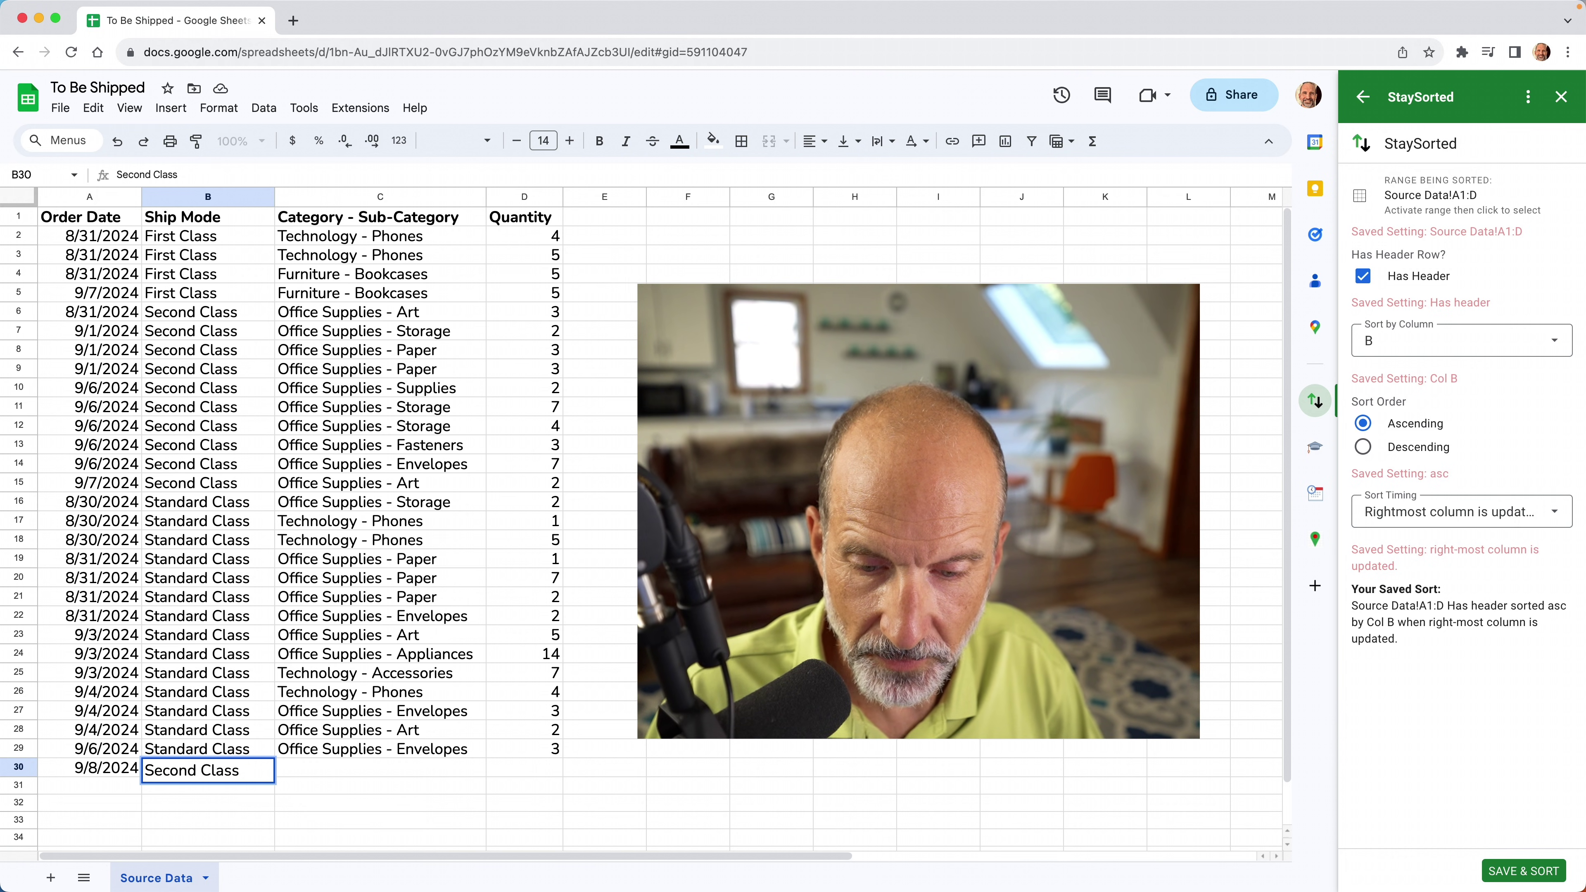
{"action": "key", "text": "Tab"}
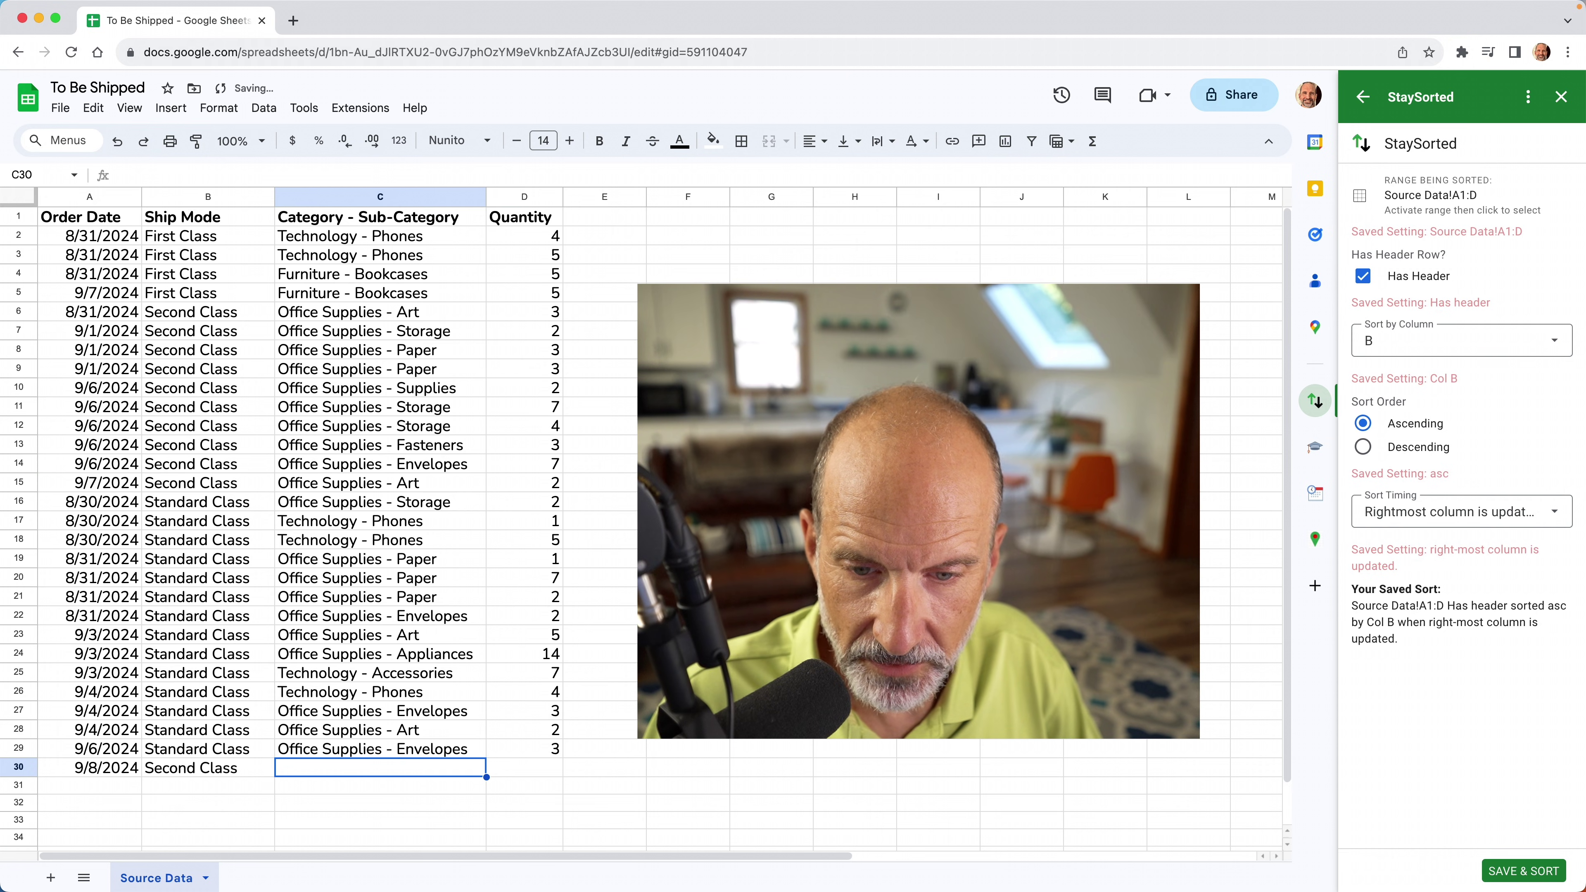
{"action": "type", "text": "O"}
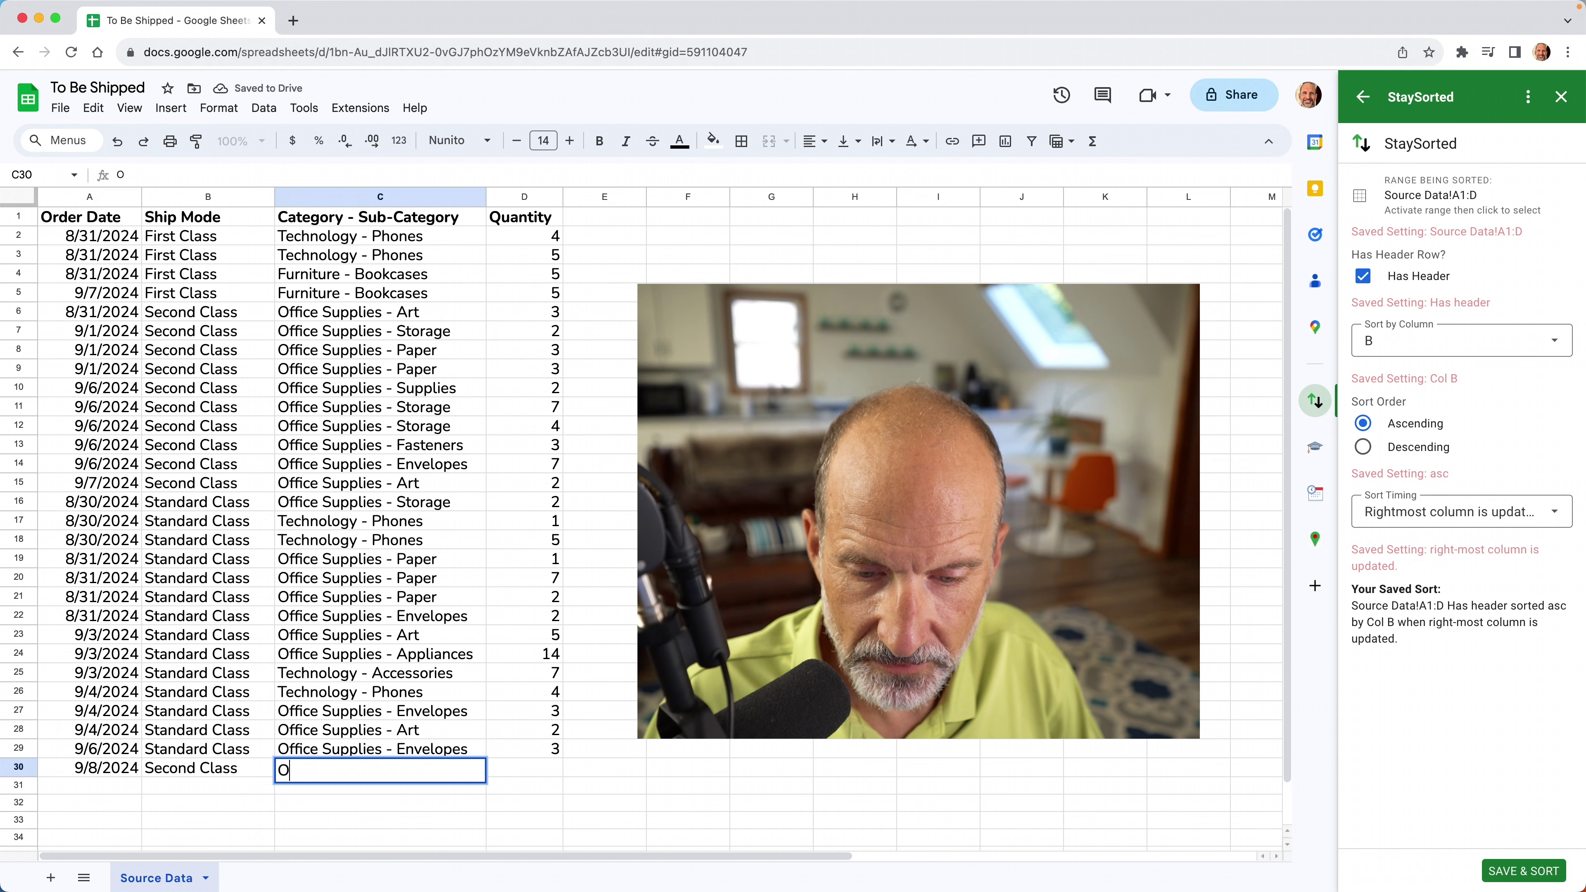
{"action": "type", "text": "ffice Su"}
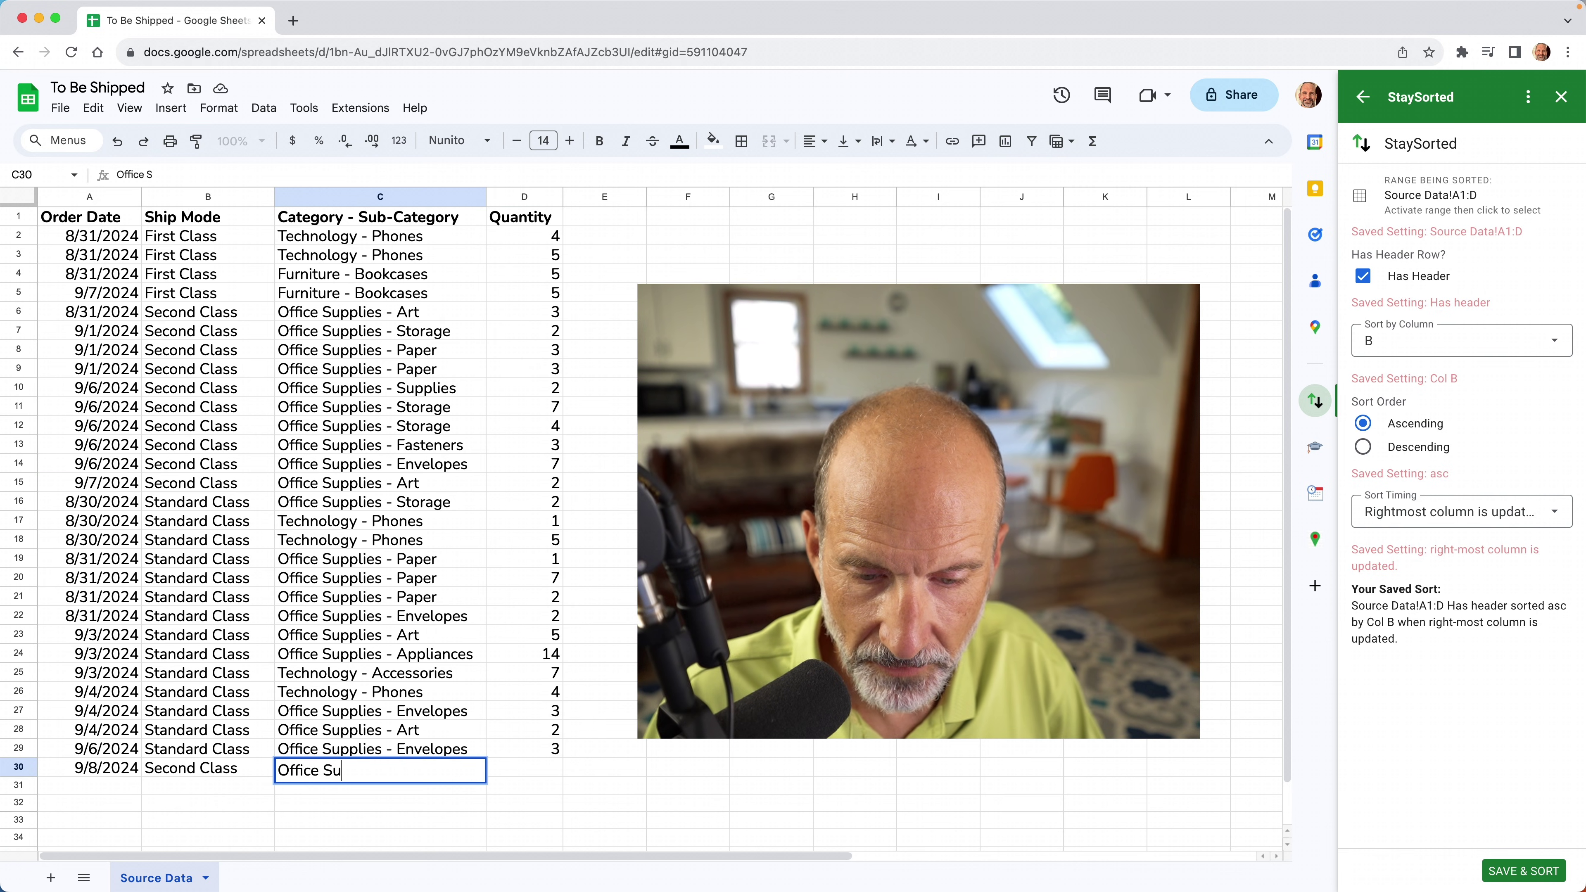
{"action": "type", "text": "pplies - A"}
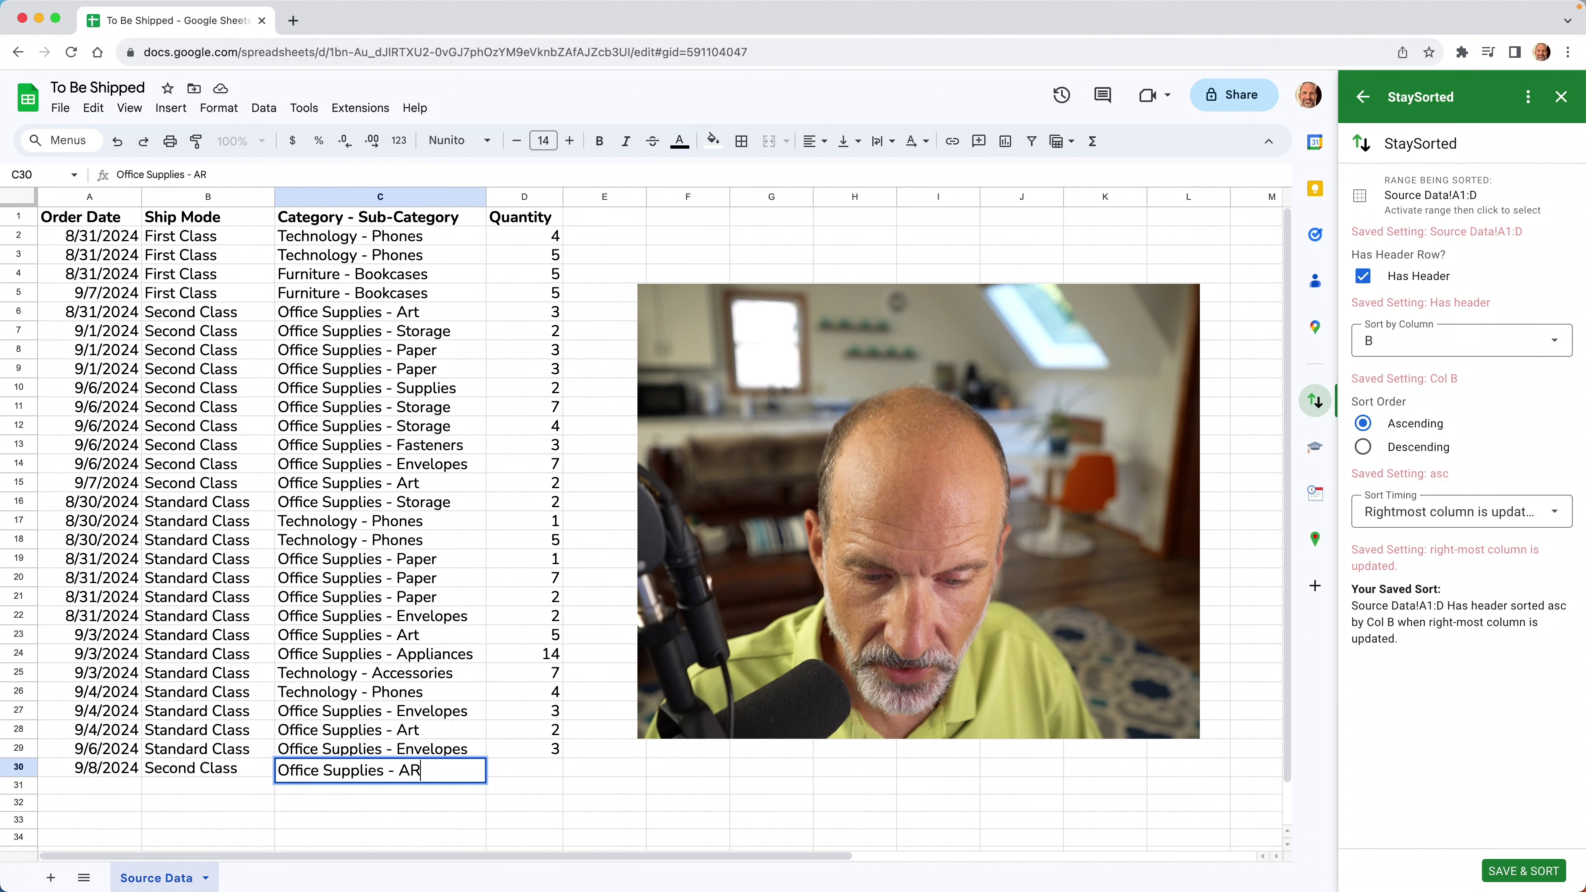
{"action": "type", "text": "rt"}
{"action": "key", "text": "Tab"}
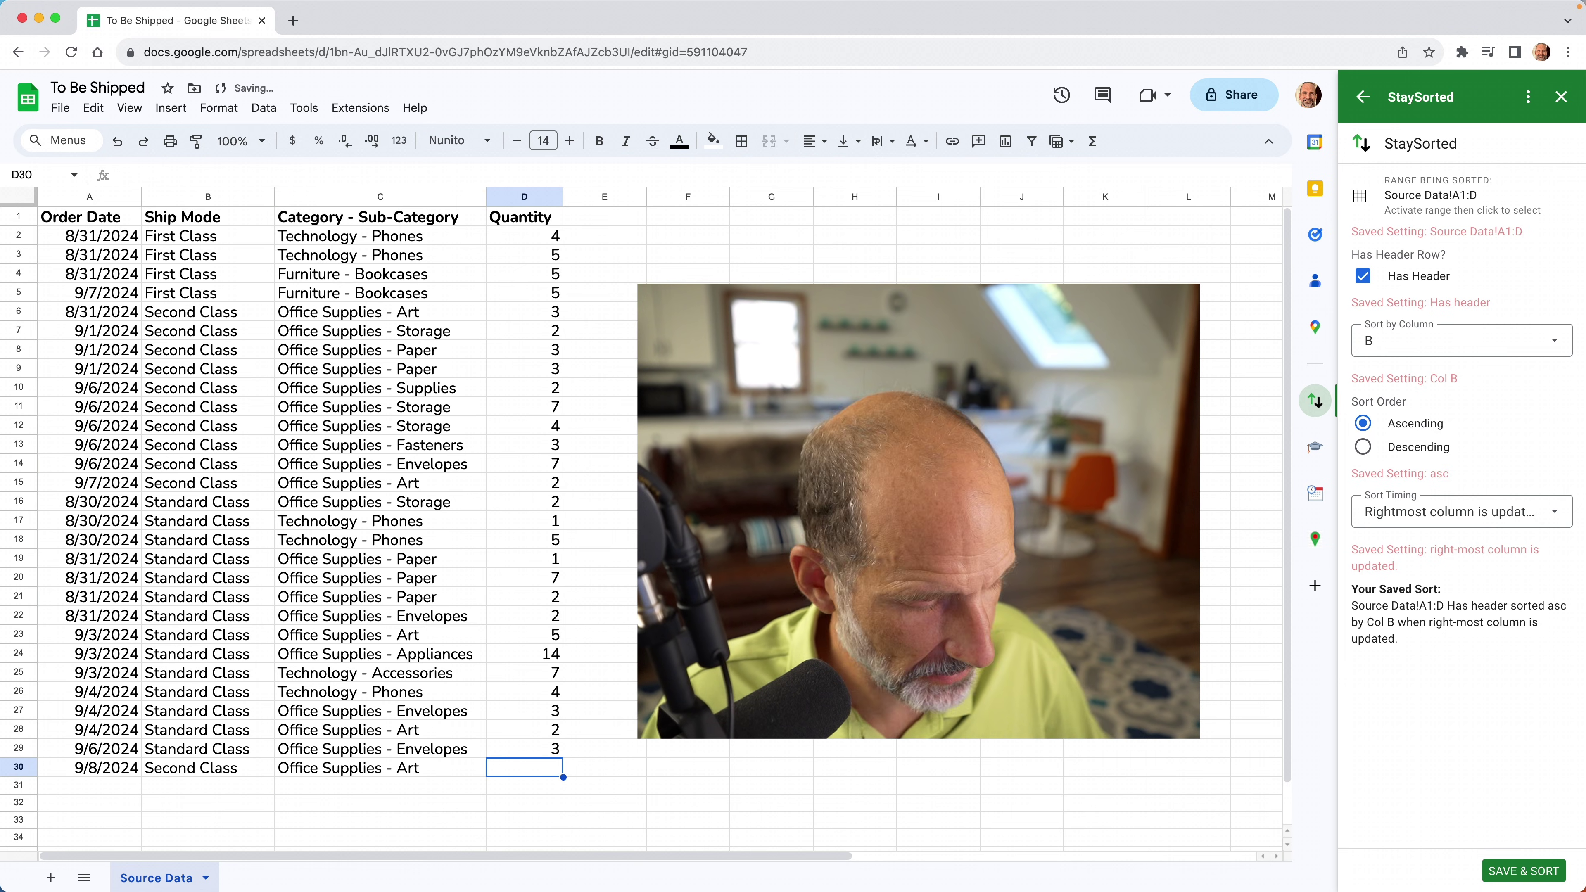
{"action": "type", "text": "4"}
{"action": "key", "text": "Tab"}
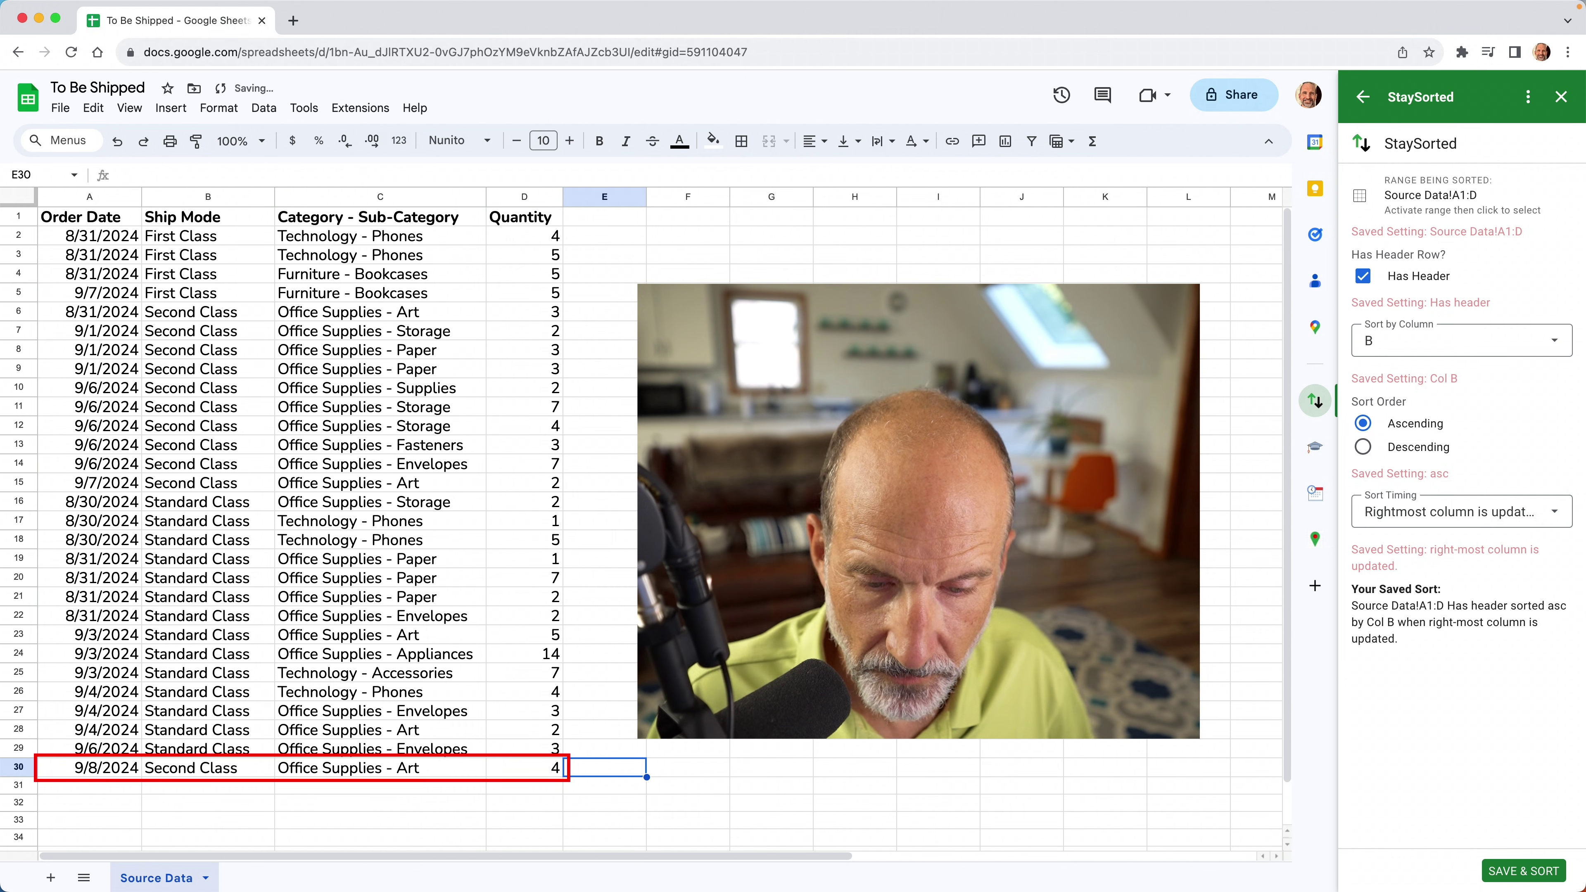